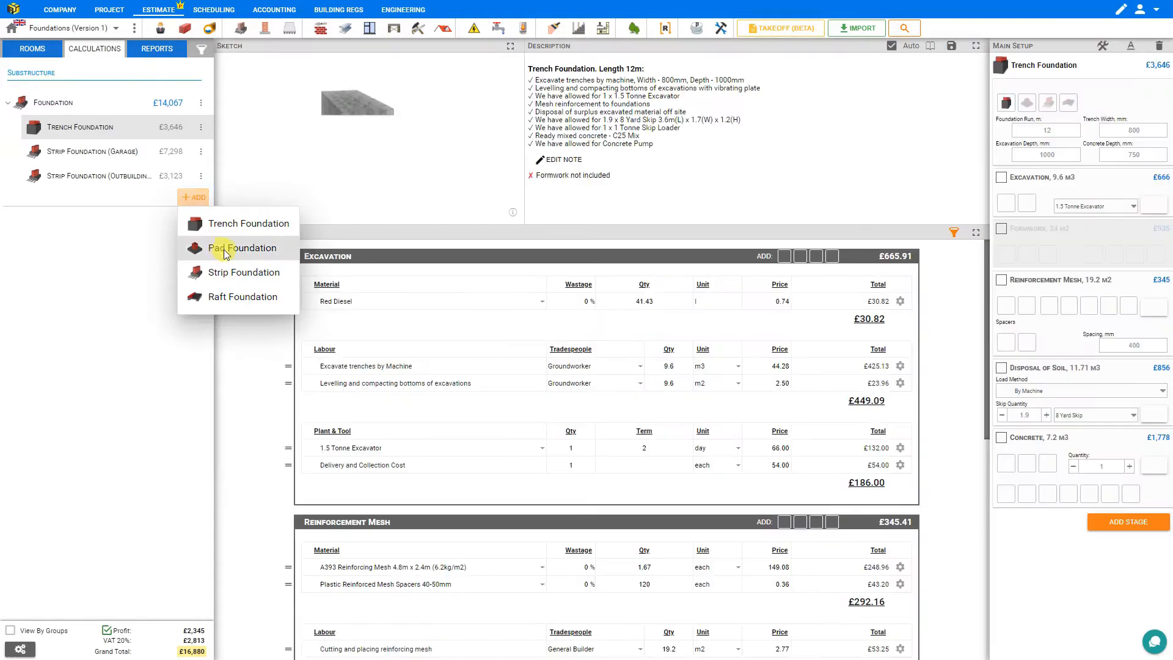
- Add a Pad Foundation to the Foundation group and enlarge its sketch
click(225, 250)
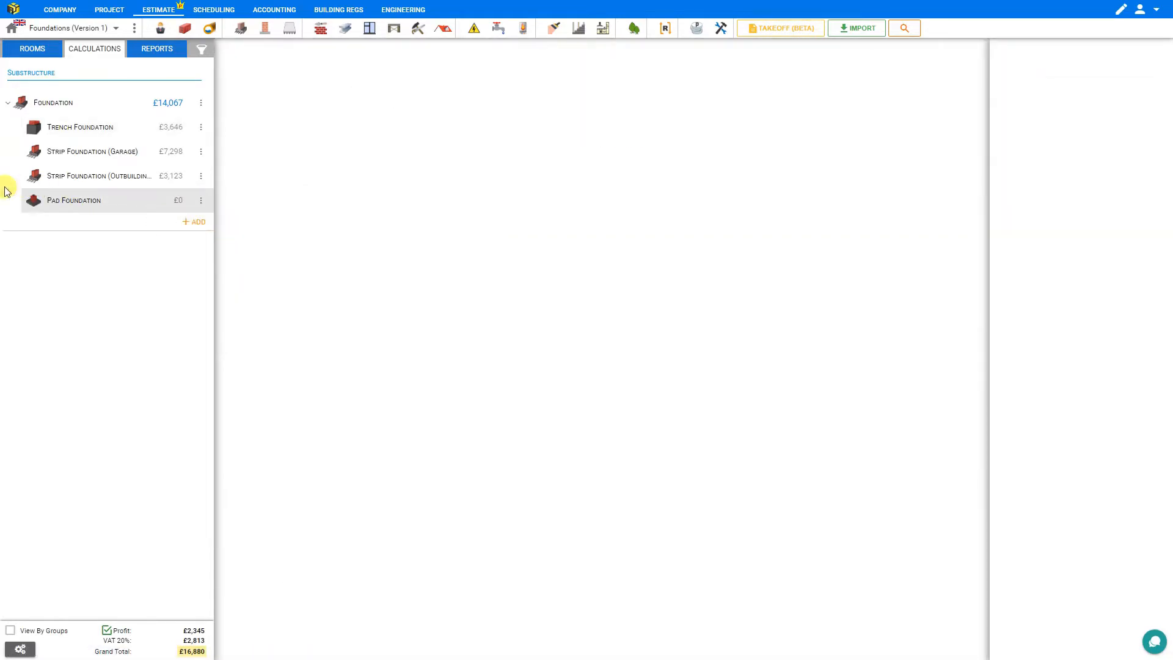
click(52, 200)
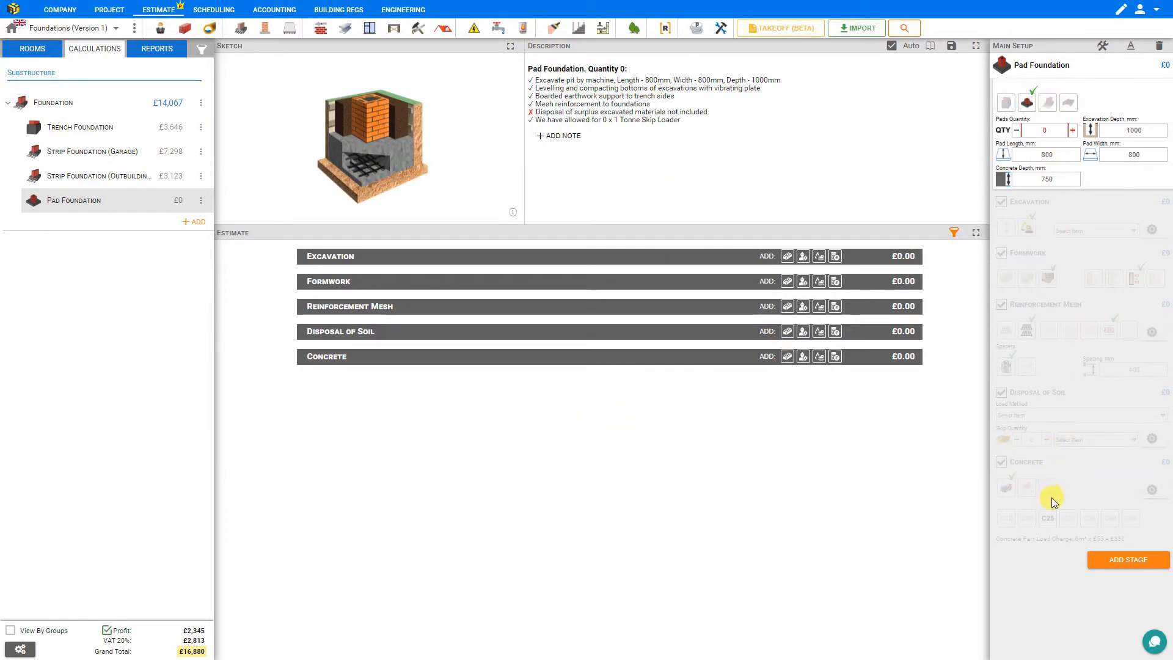
click(511, 48)
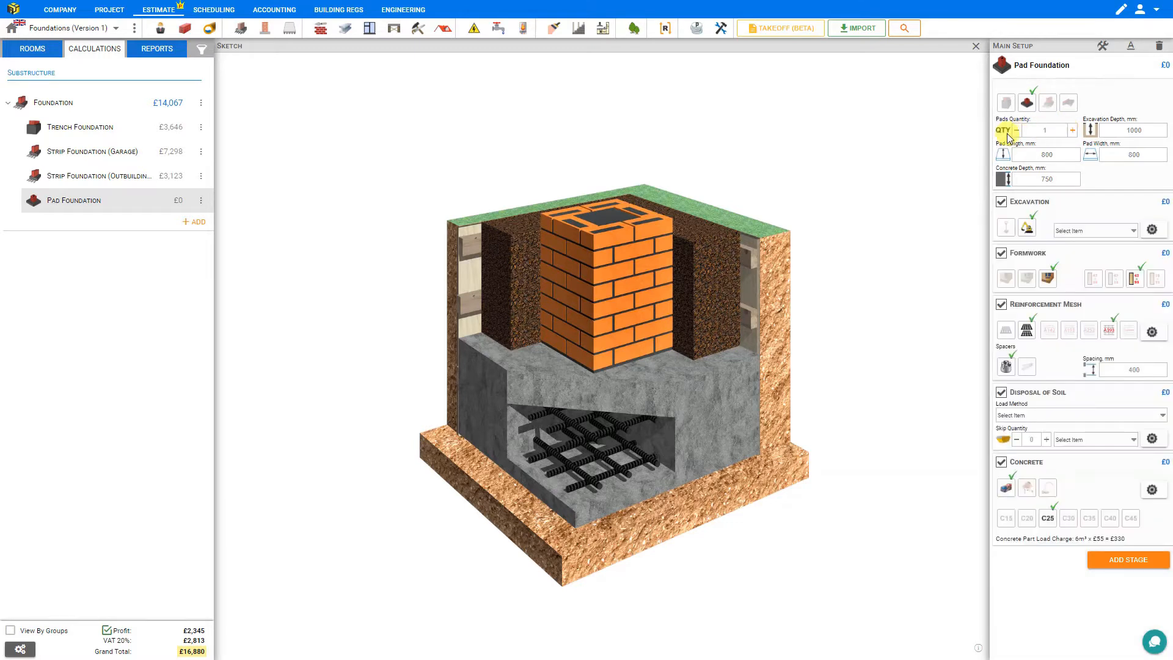
- Set the pads quantity of the pad foundation to 8
click(1073, 132)
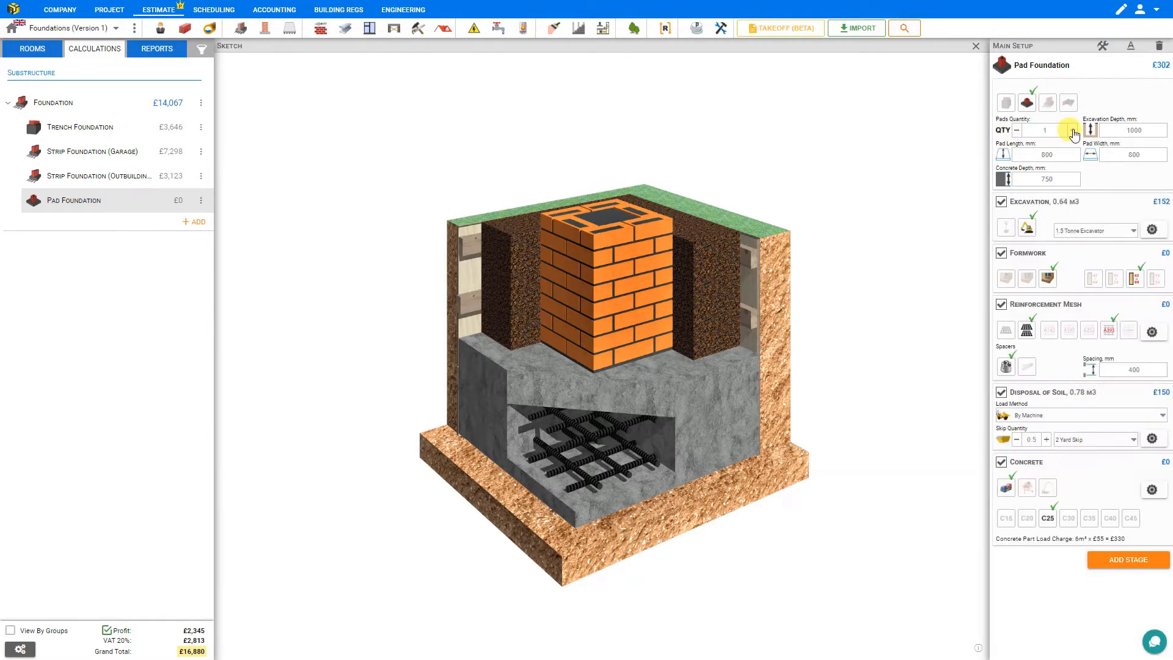
click(1073, 132)
click(1074, 132)
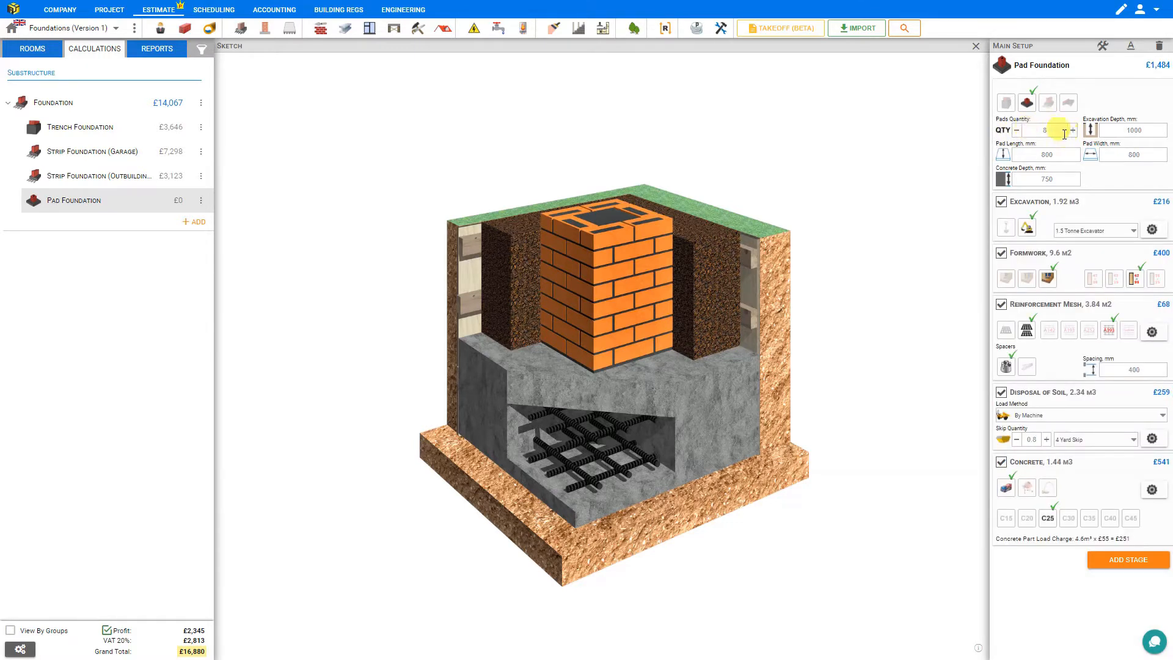
click(1060, 132)
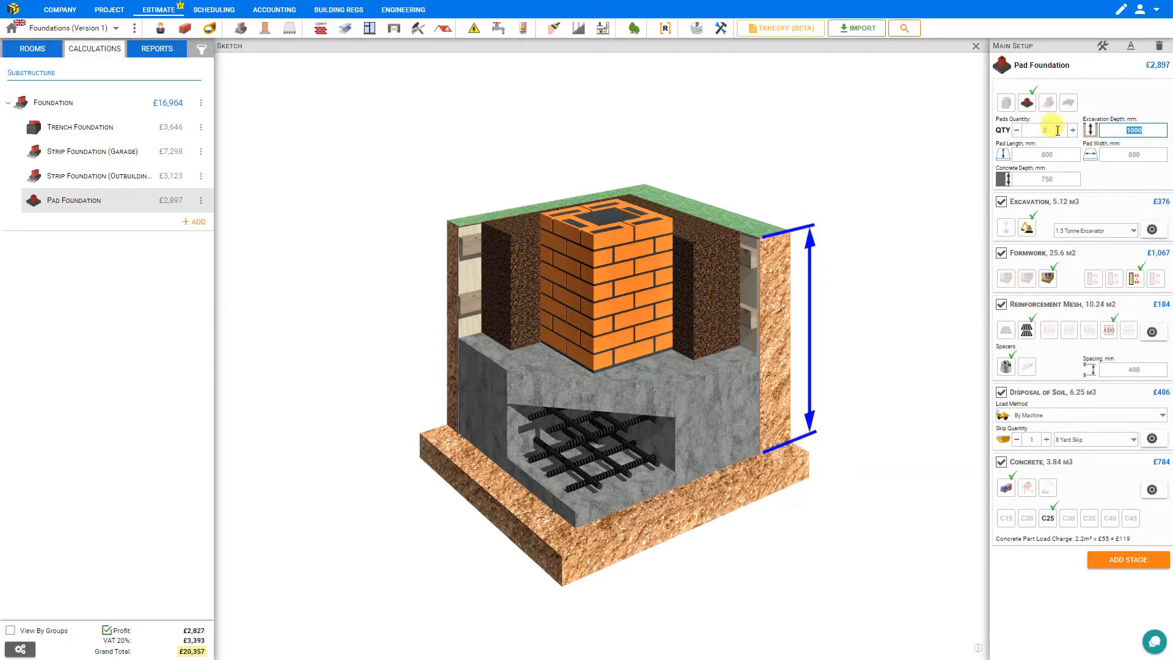
- Check the pad length and width dimensions, set the concrete depth to 800 mm, and close the enlarged sketch
click(1069, 158)
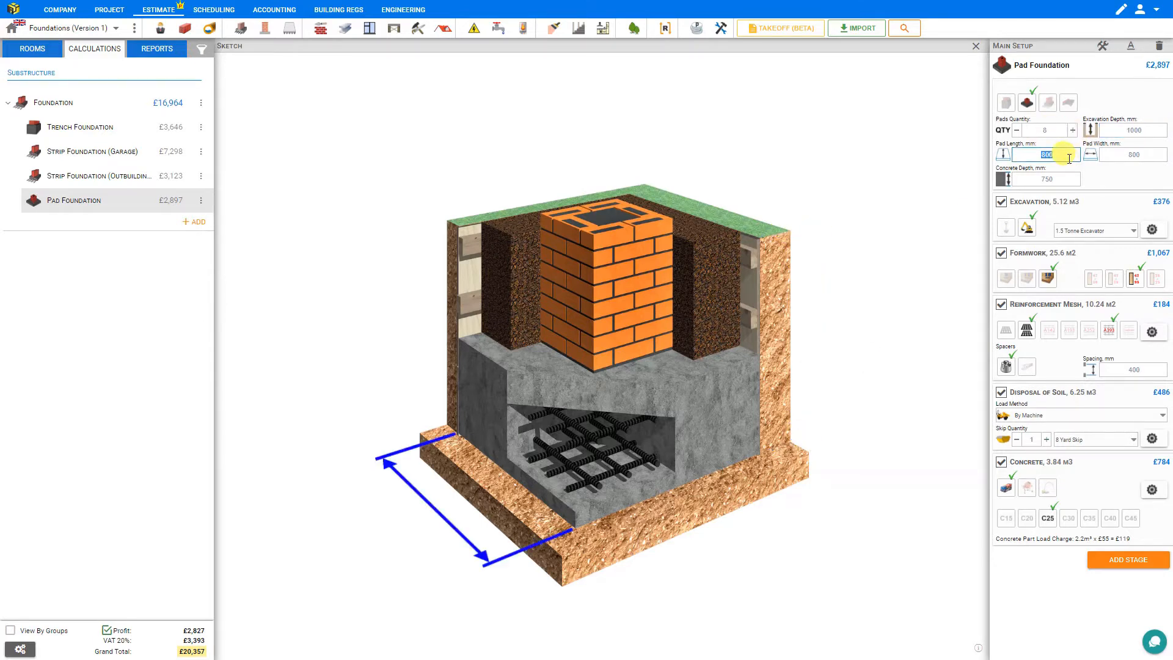
click(1147, 159)
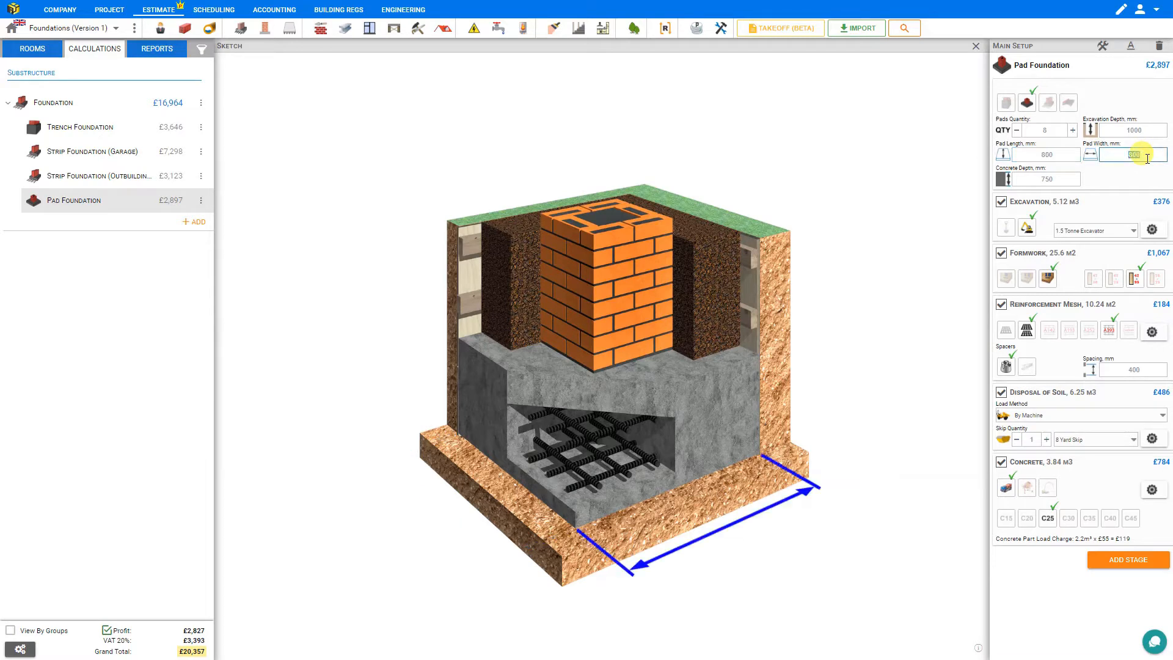
click(1061, 180)
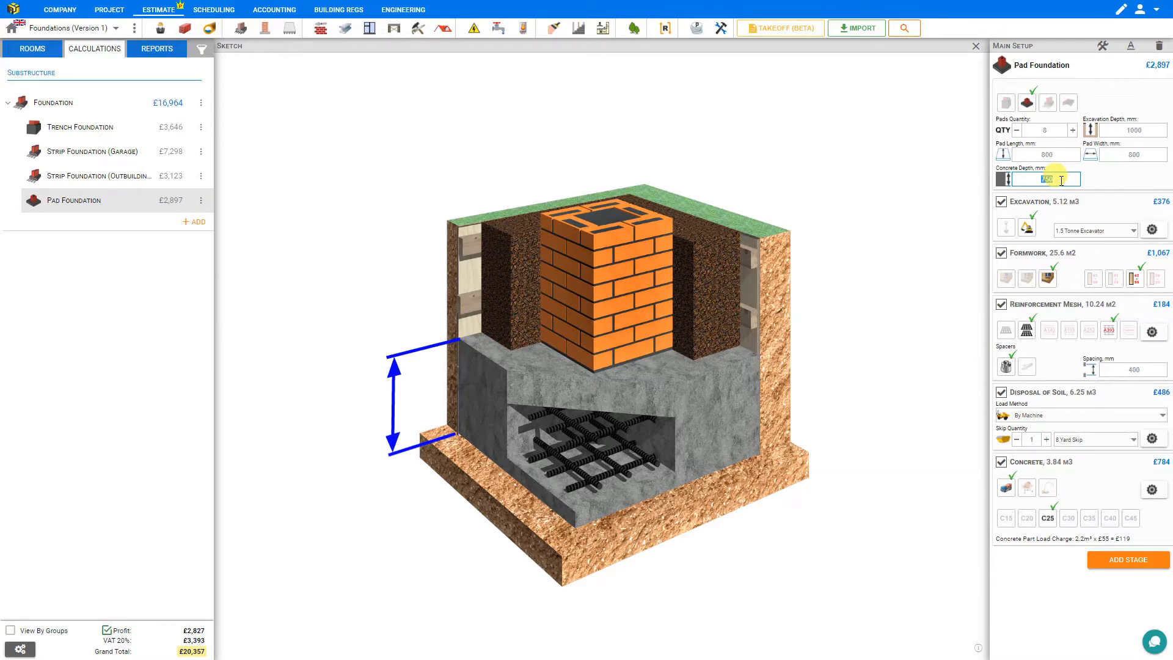
text(800)
key(Return)
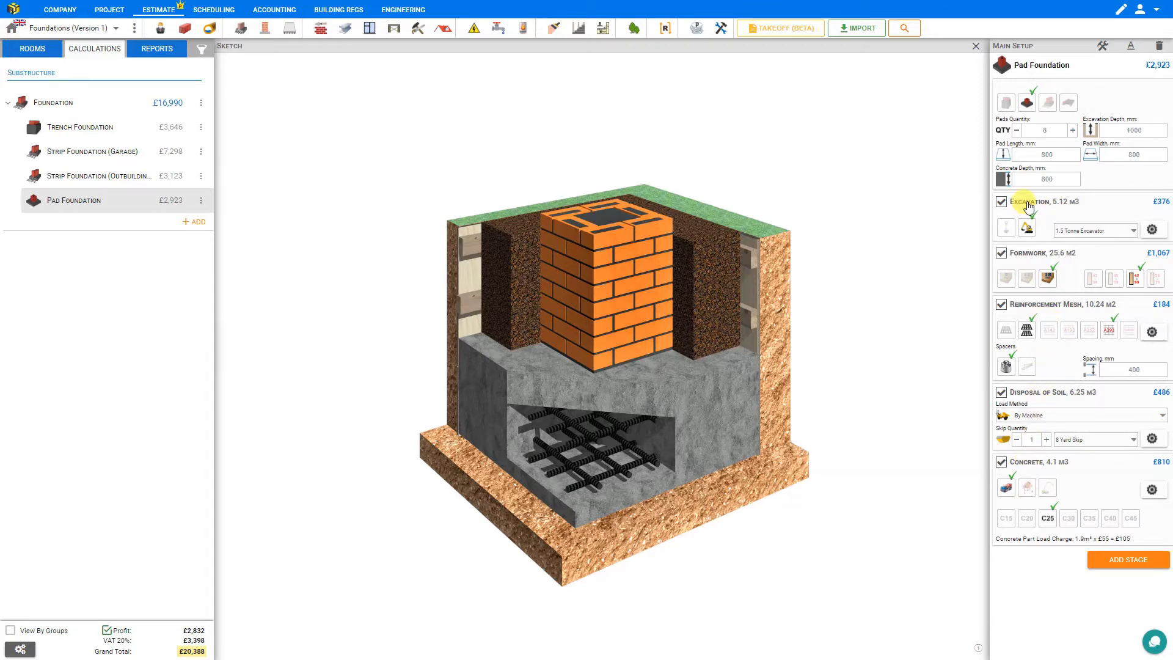
click(975, 46)
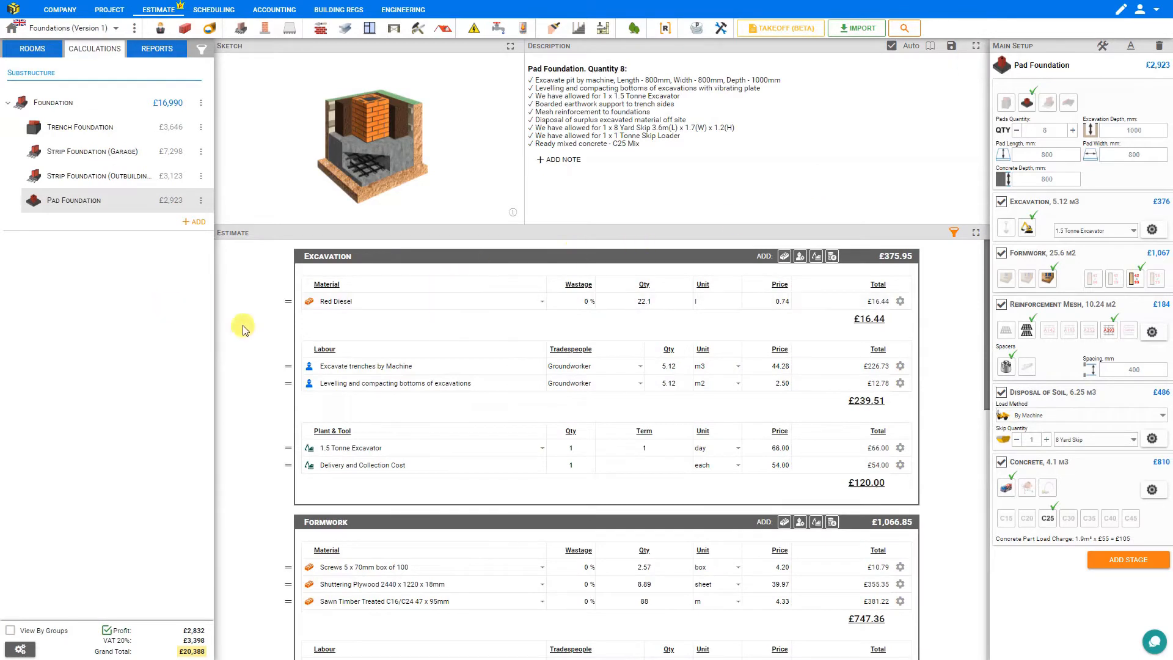
- Exclude and re-include the excavation stage, and try hand excavation before returning to machine excavation
click(1001, 203)
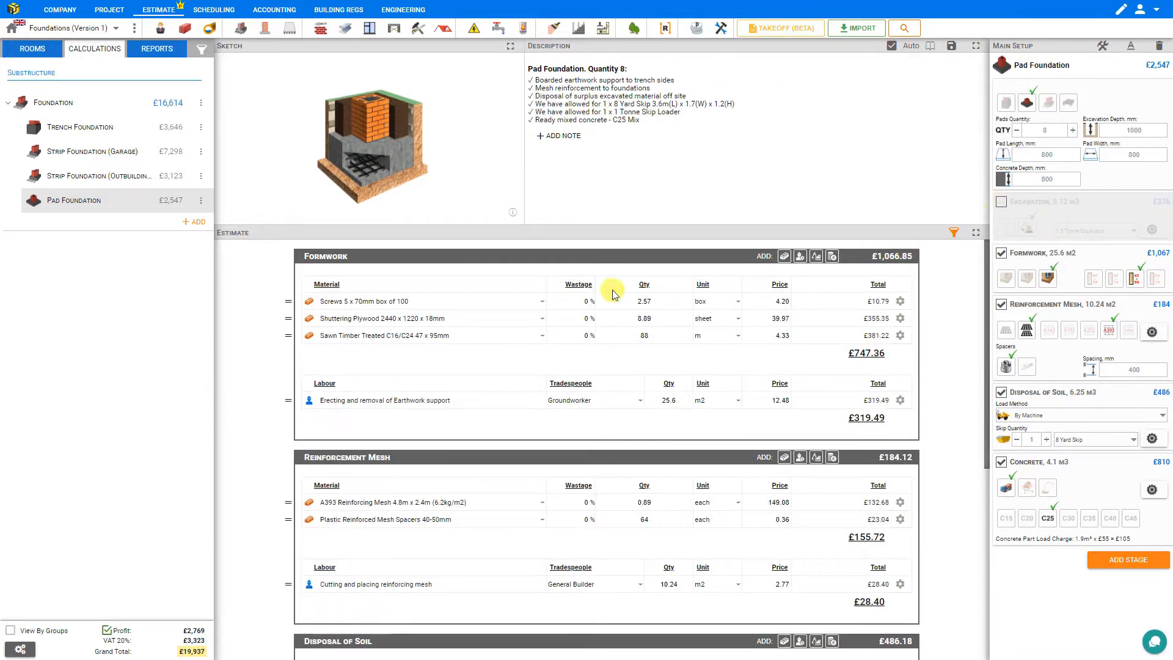
click(1001, 203)
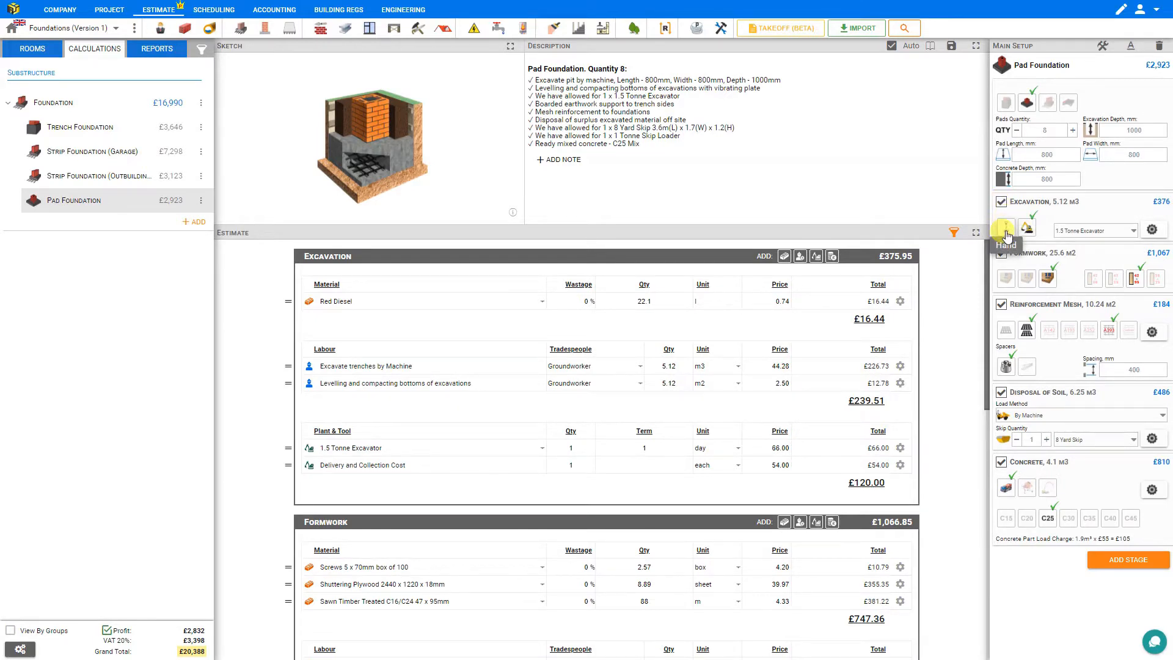
click(1006, 232)
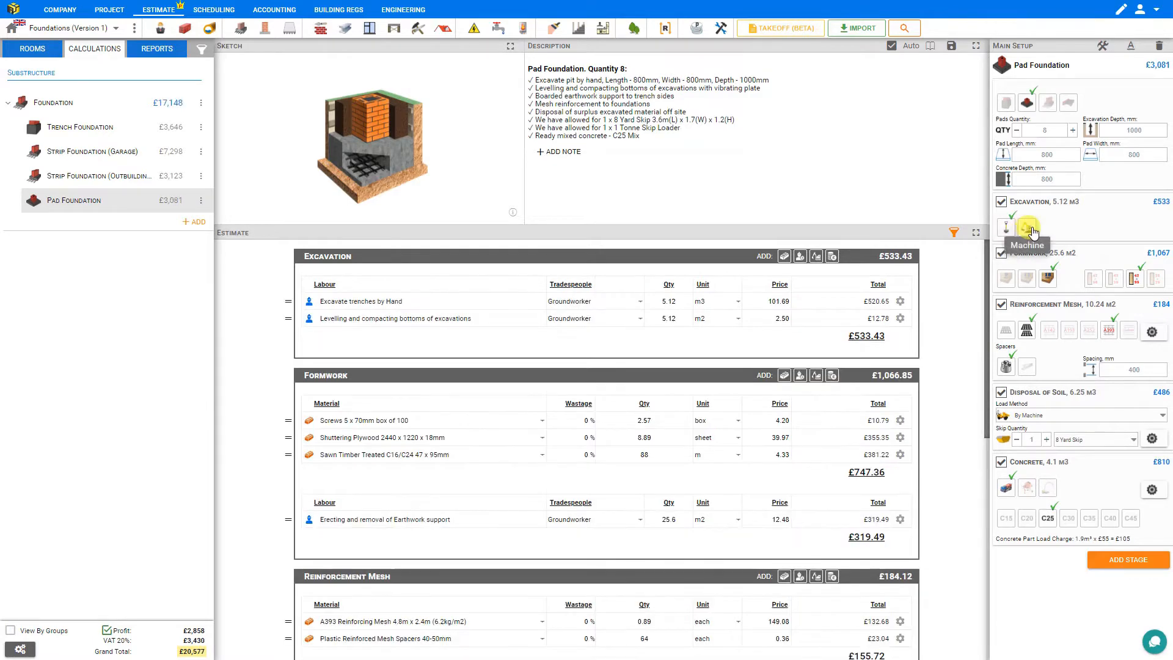
click(1030, 230)
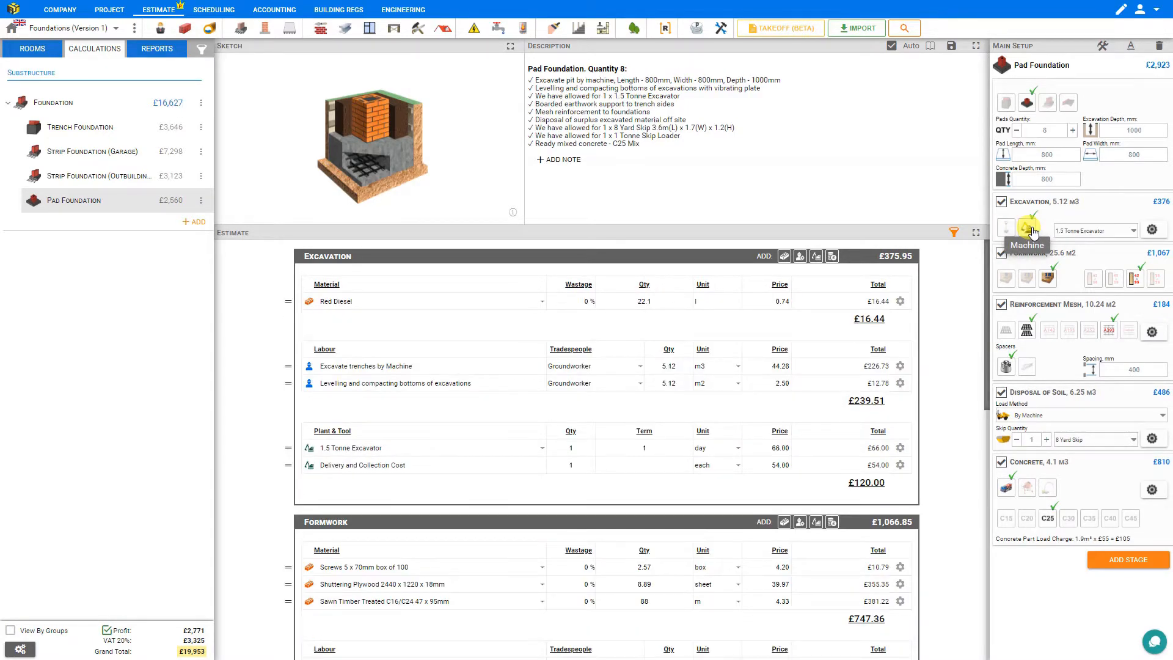
- Change the excavation method to hand and set the unit of the hand excavation labour to hour
click(1007, 229)
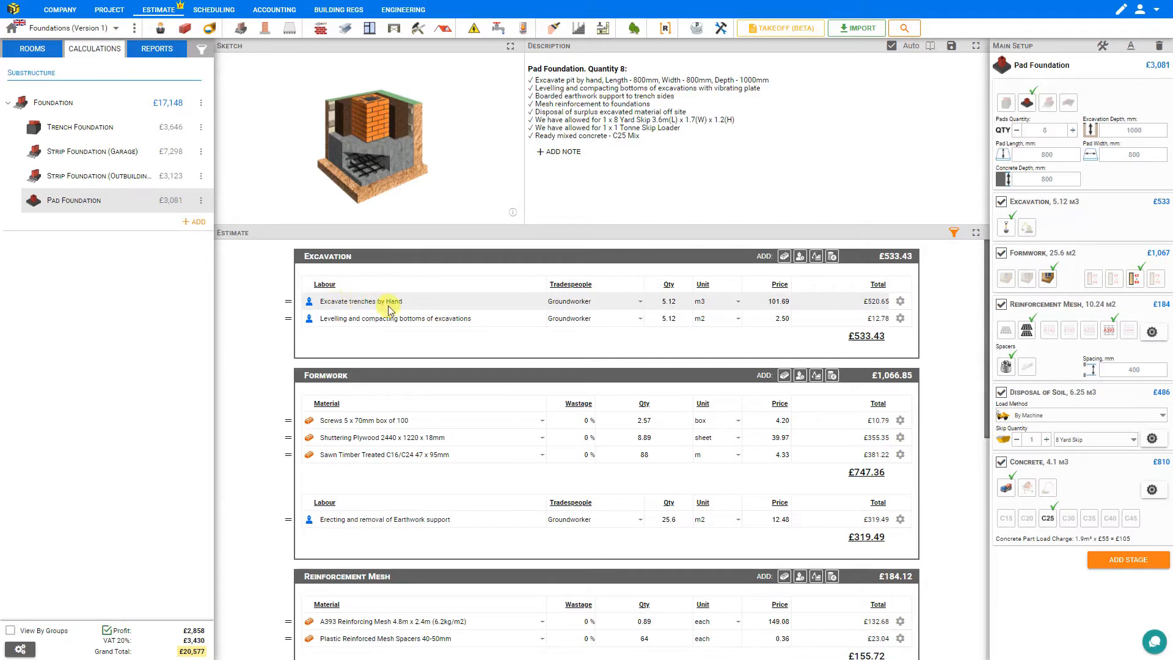
click(740, 304)
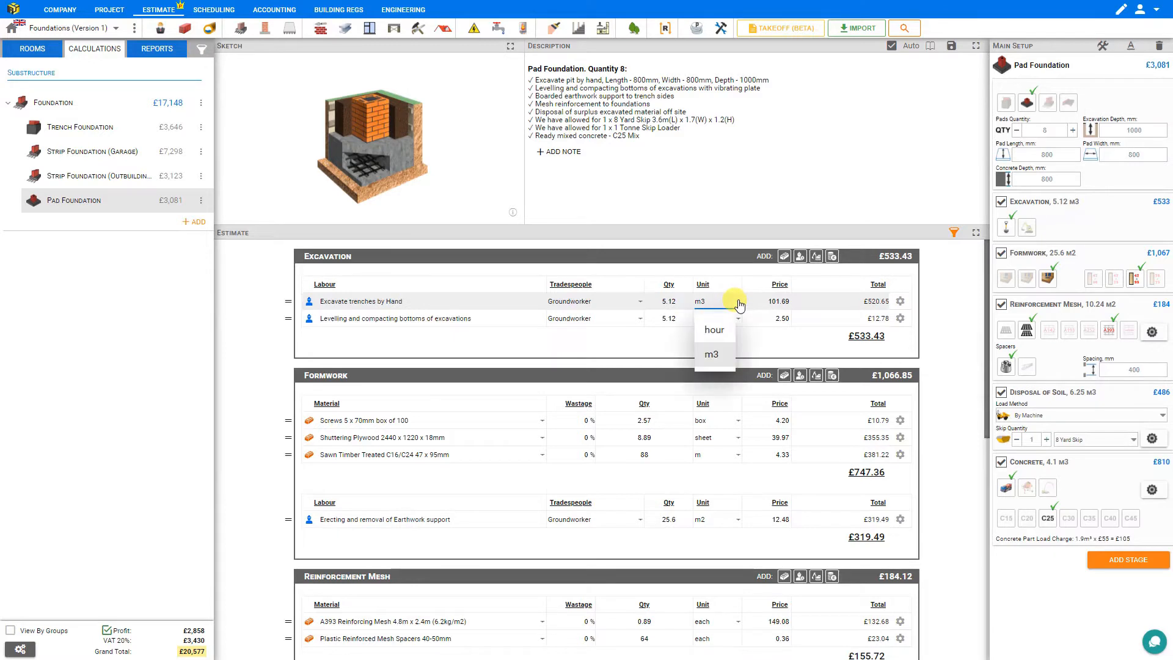
click(714, 330)
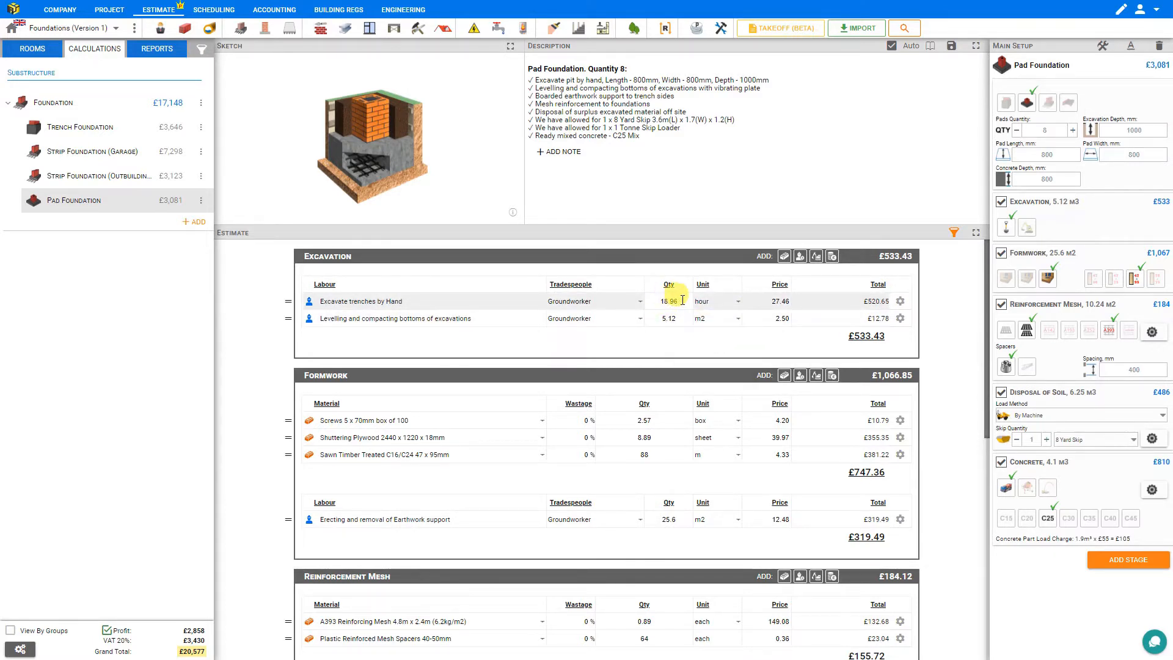
- Return the excavation method to machine and set the unit of the machine excavation labour to hour
click(1027, 230)
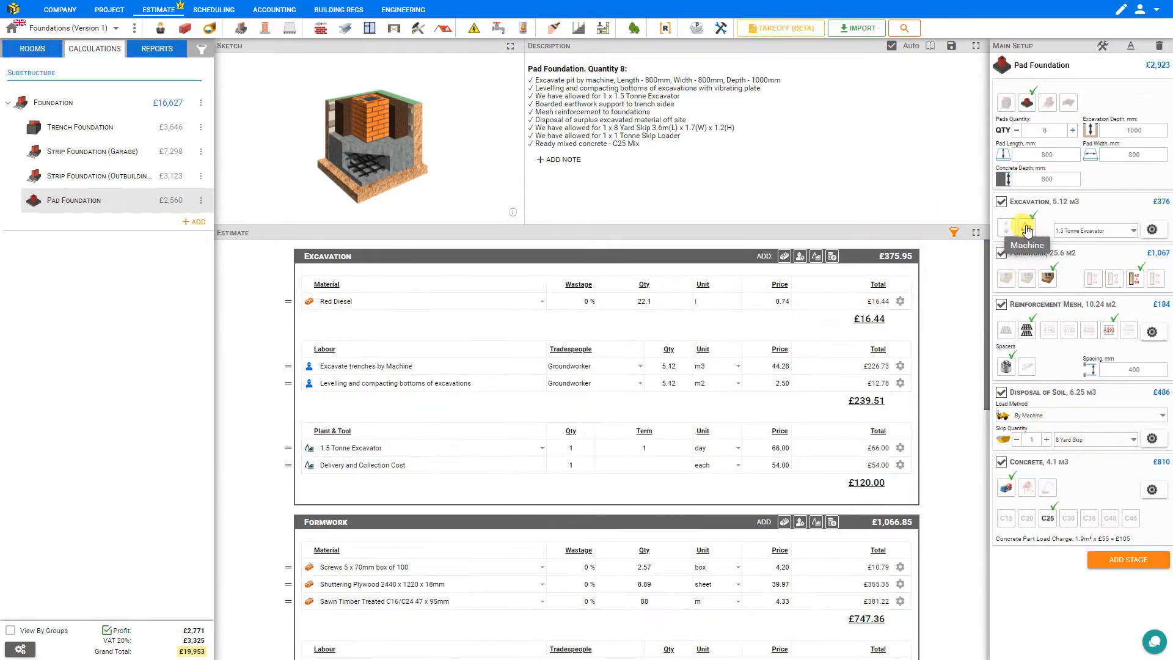
click(738, 368)
click(715, 397)
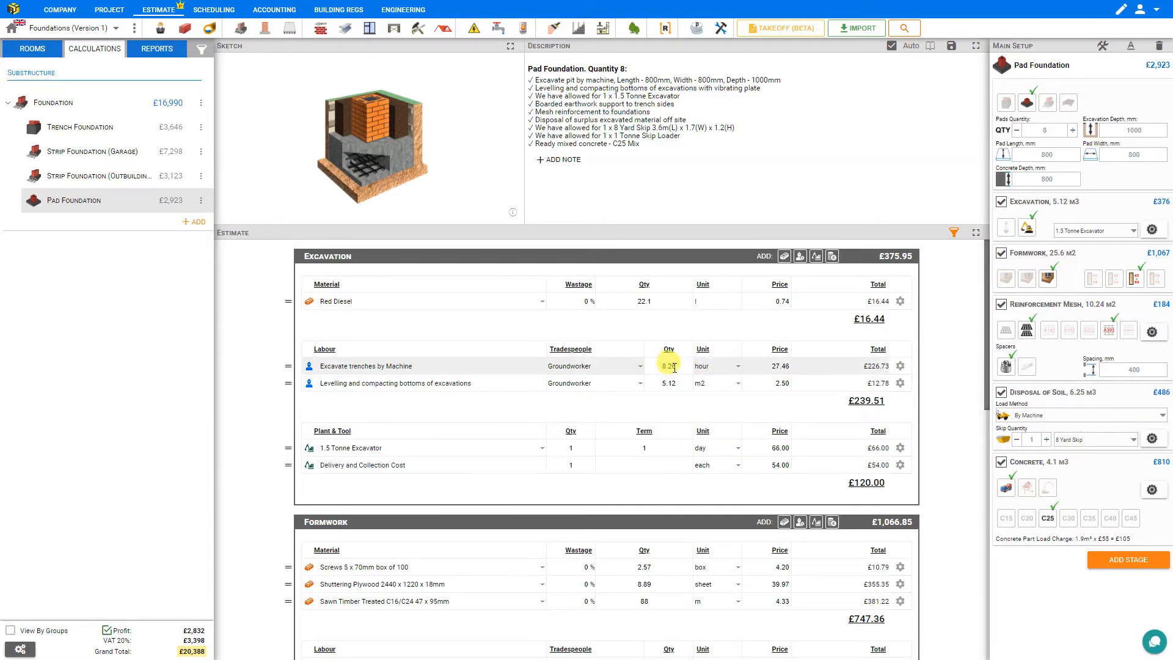
- Review the available excavators and the 1.5 Tonne Excavator's productivity, delivery cost and fuel consumption settings
click(1132, 232)
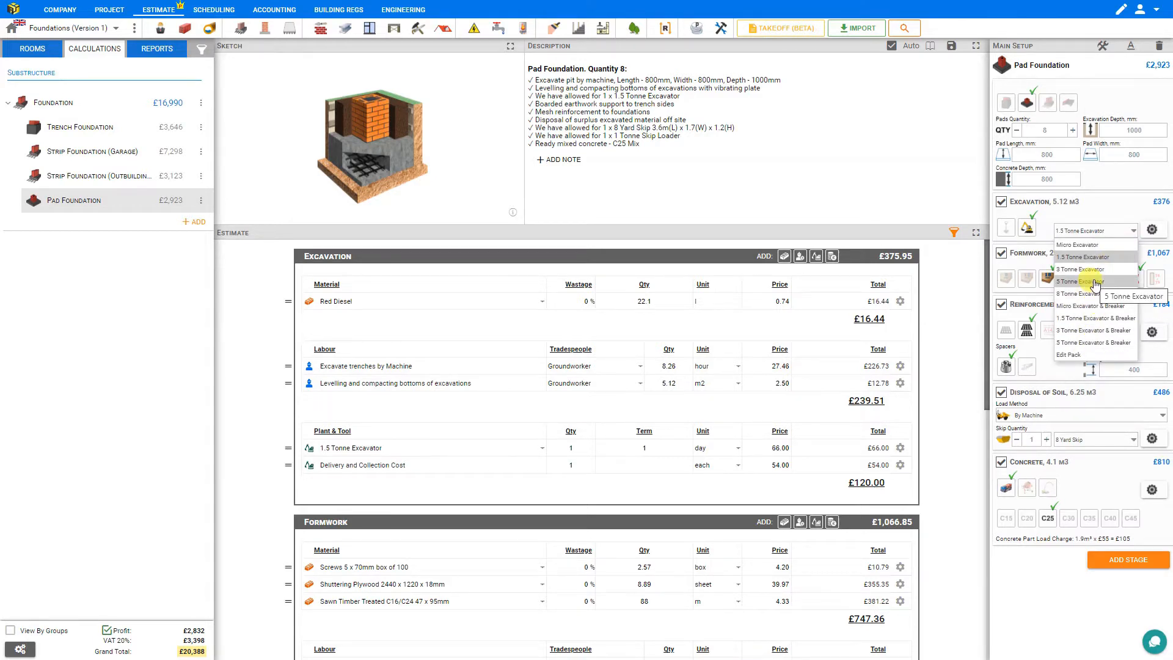
click(1152, 231)
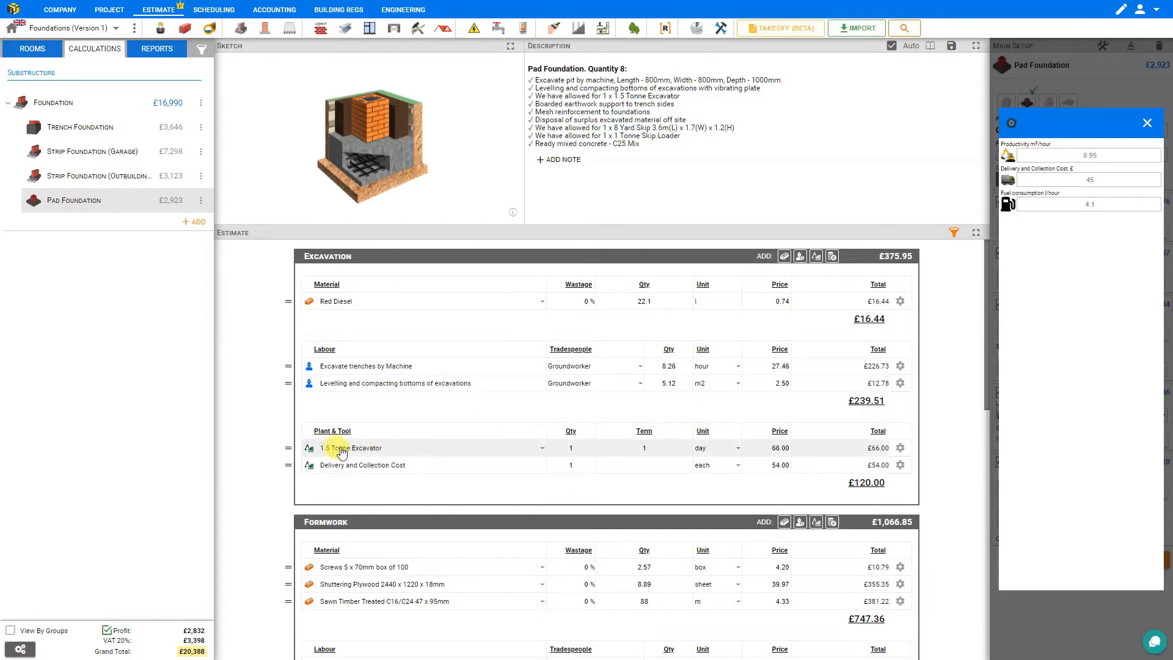
click(1073, 159)
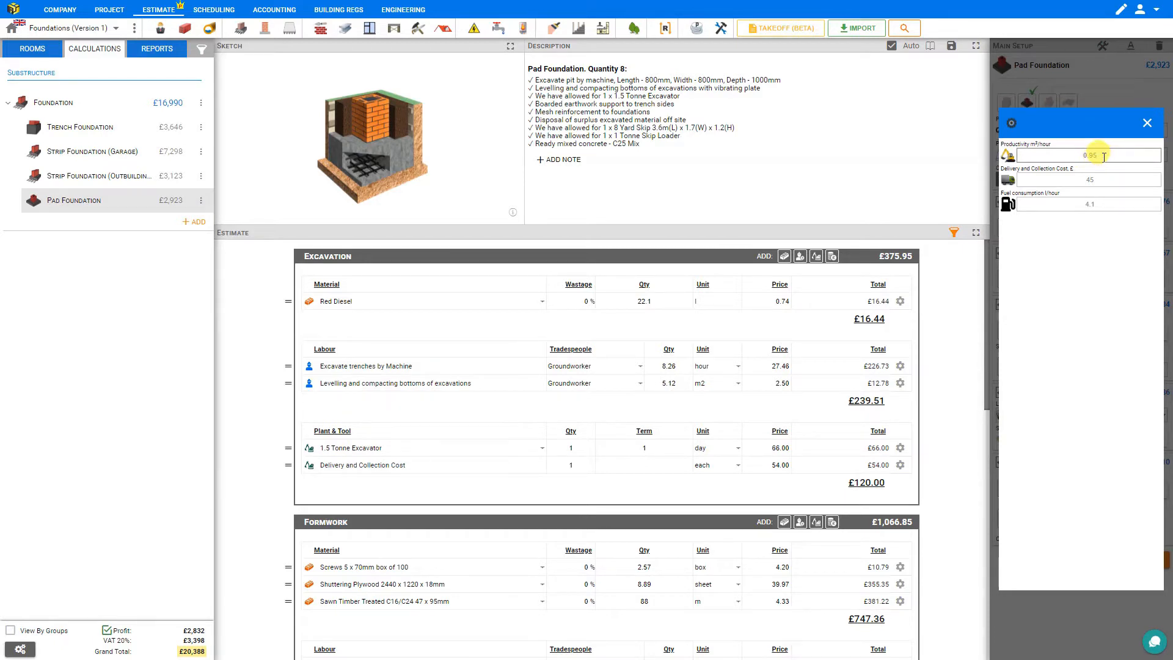
click(1147, 123)
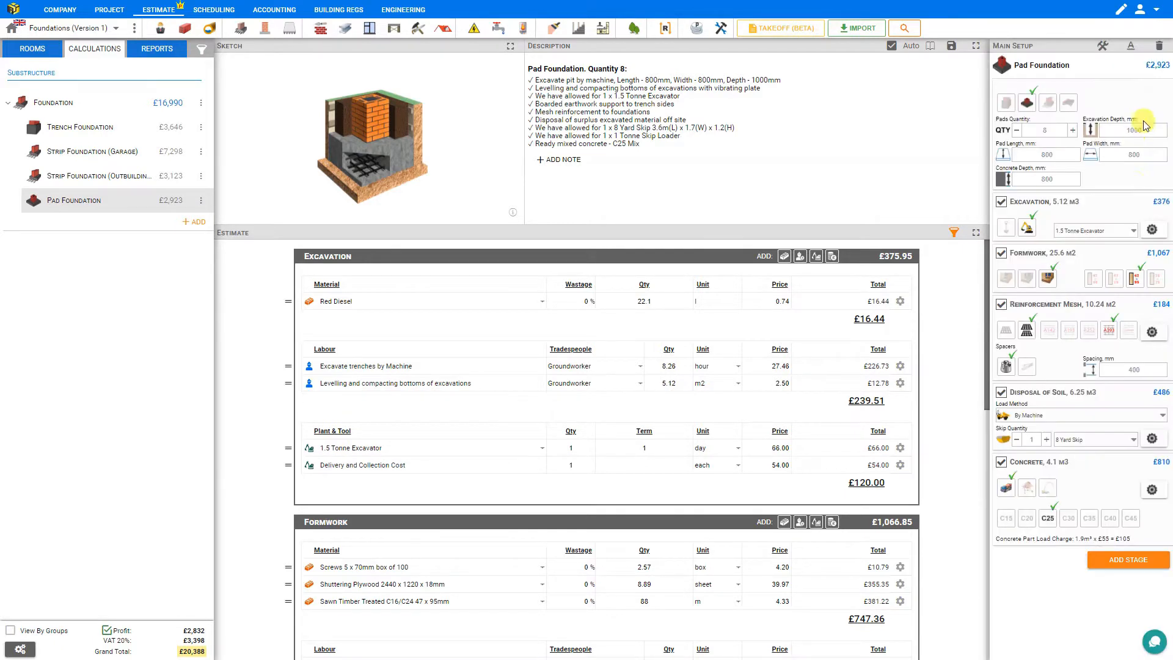
- Choose the 8 Tonne Excavator for the excavation and review its productivity settings
click(1133, 230)
click(1115, 295)
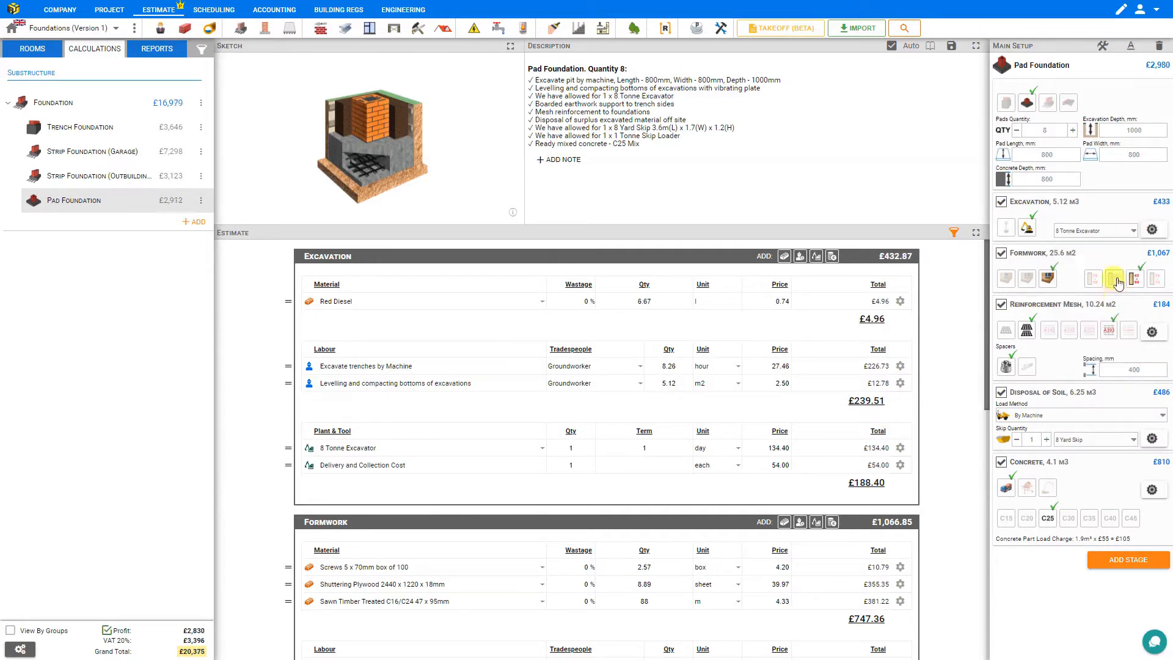
click(1152, 230)
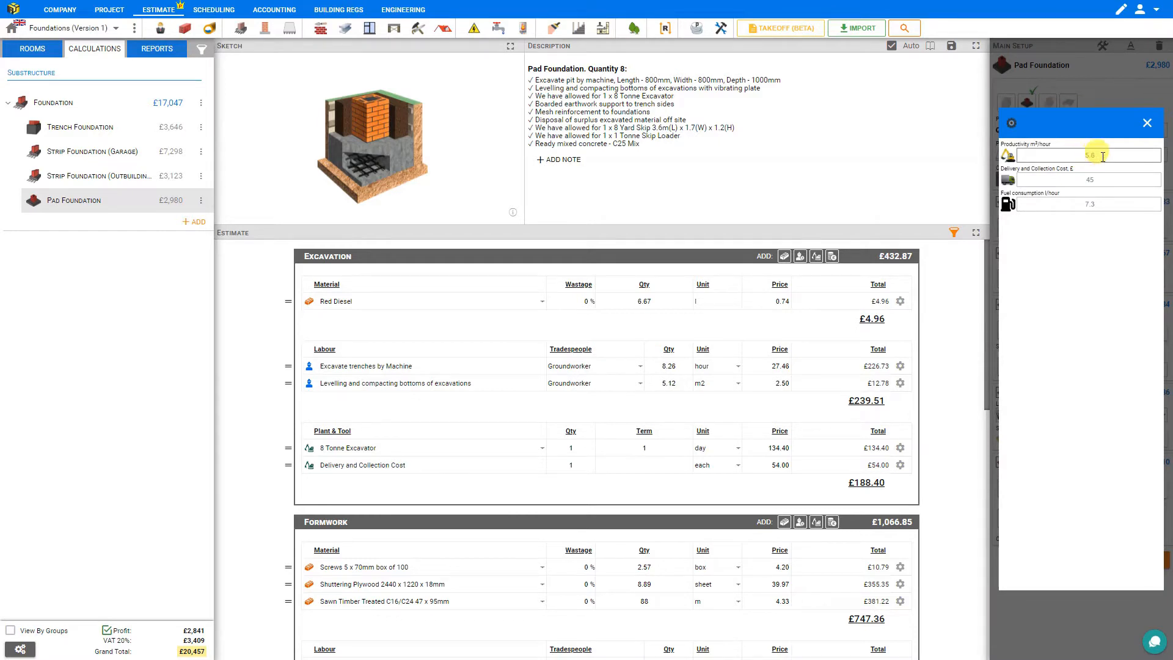
click(1147, 122)
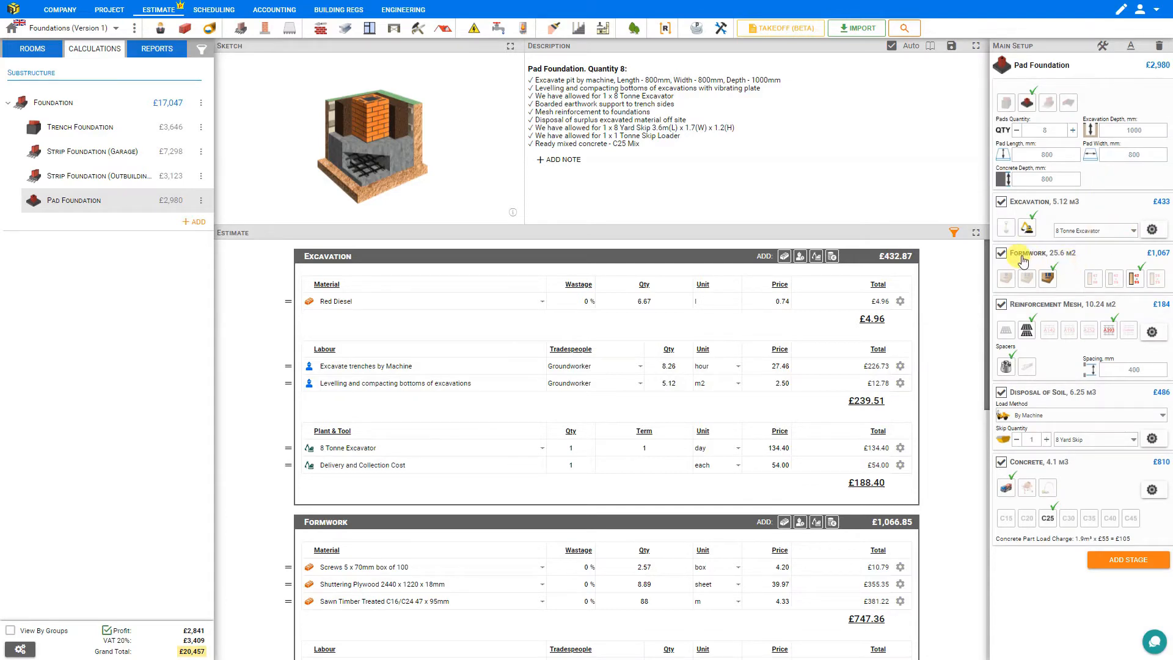
- Exclude the formwork stage, check the enlarged sketch and the estimate without it, and include formwork again
click(511, 46)
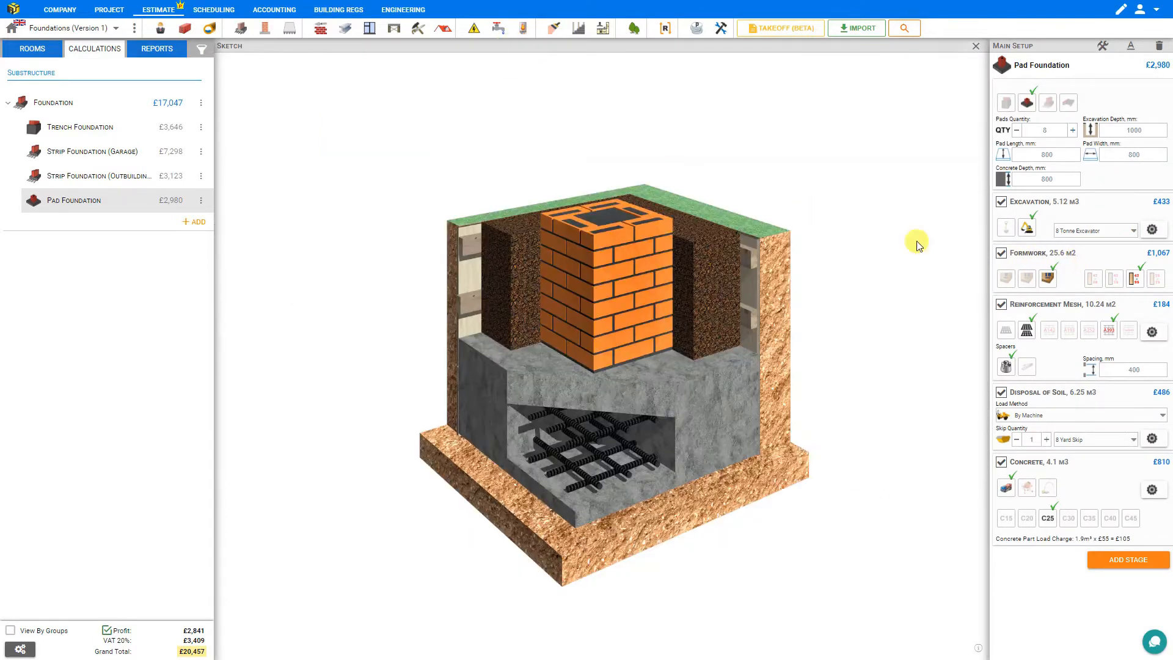
click(1002, 254)
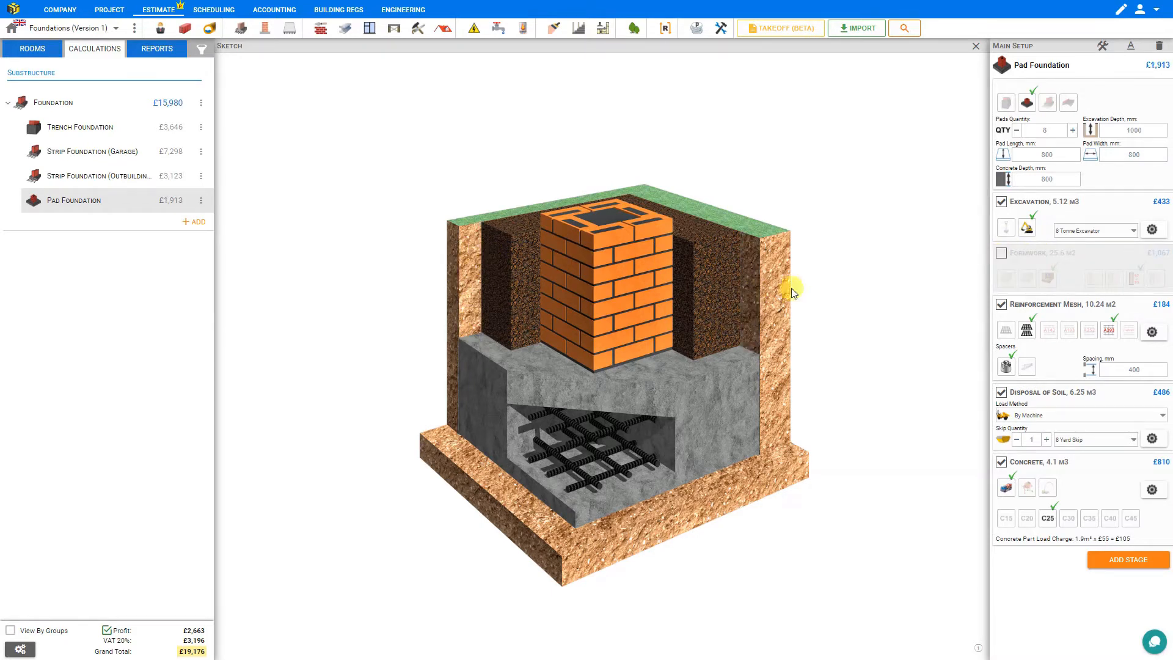
click(976, 46)
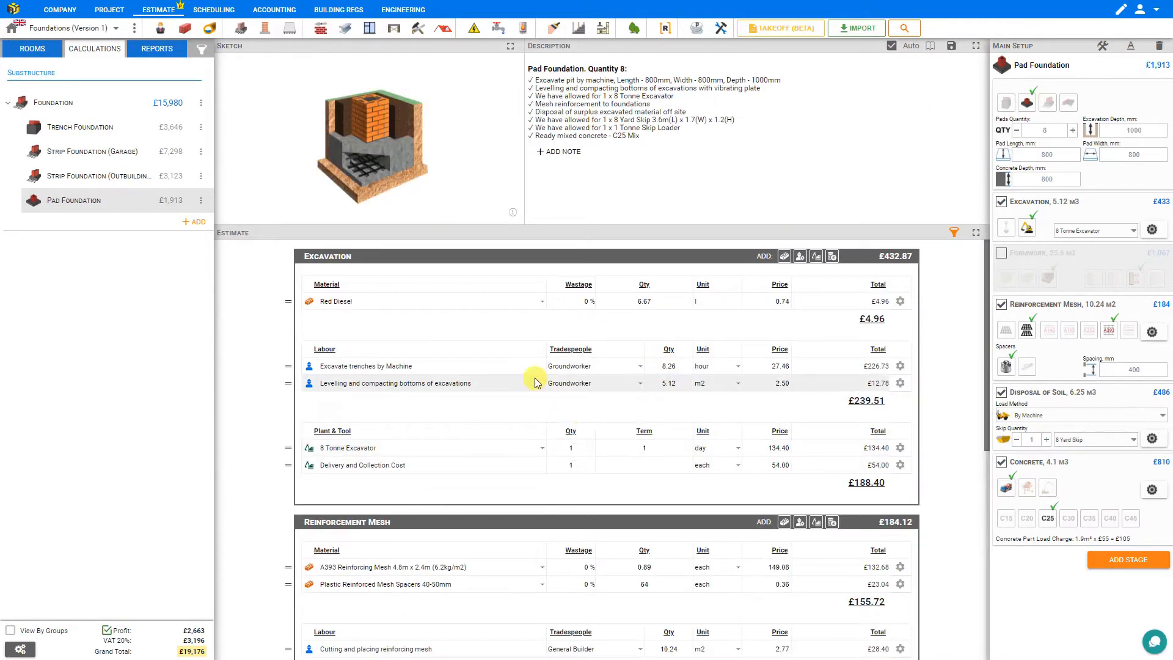
scroll(537, 382, down, 6)
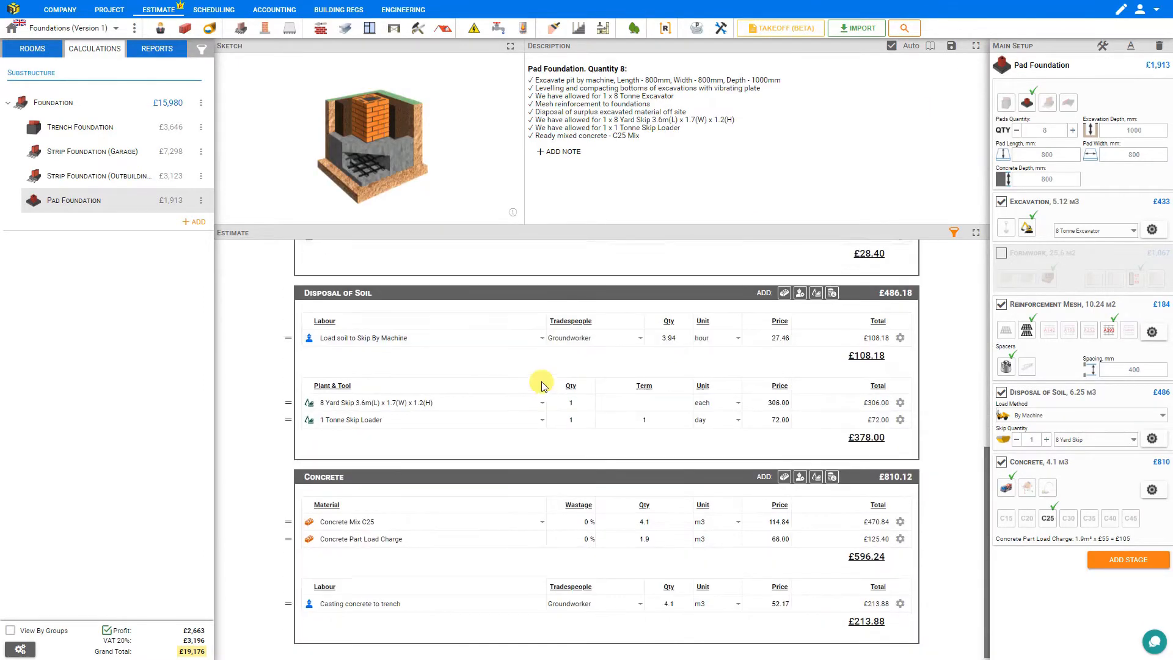
scroll(538, 384, up, 6)
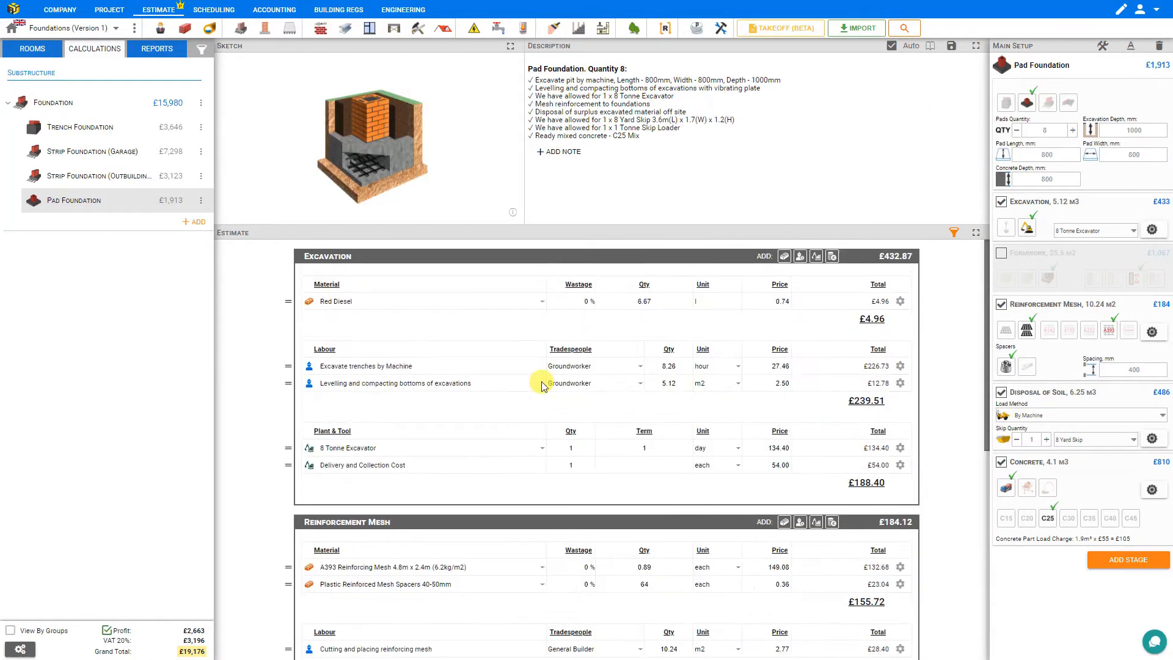
click(1001, 257)
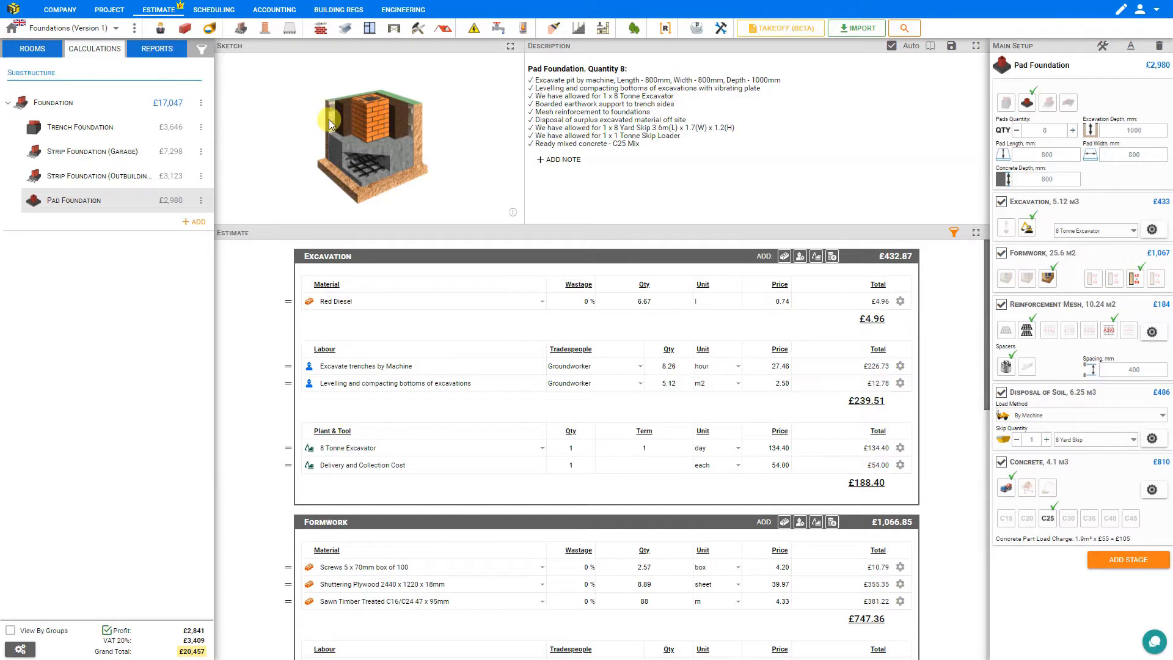
- Compare the 9, 12 and 18 mm shuttering plywood options for the formwork and set the thickness to 12 mm
click(1005, 280)
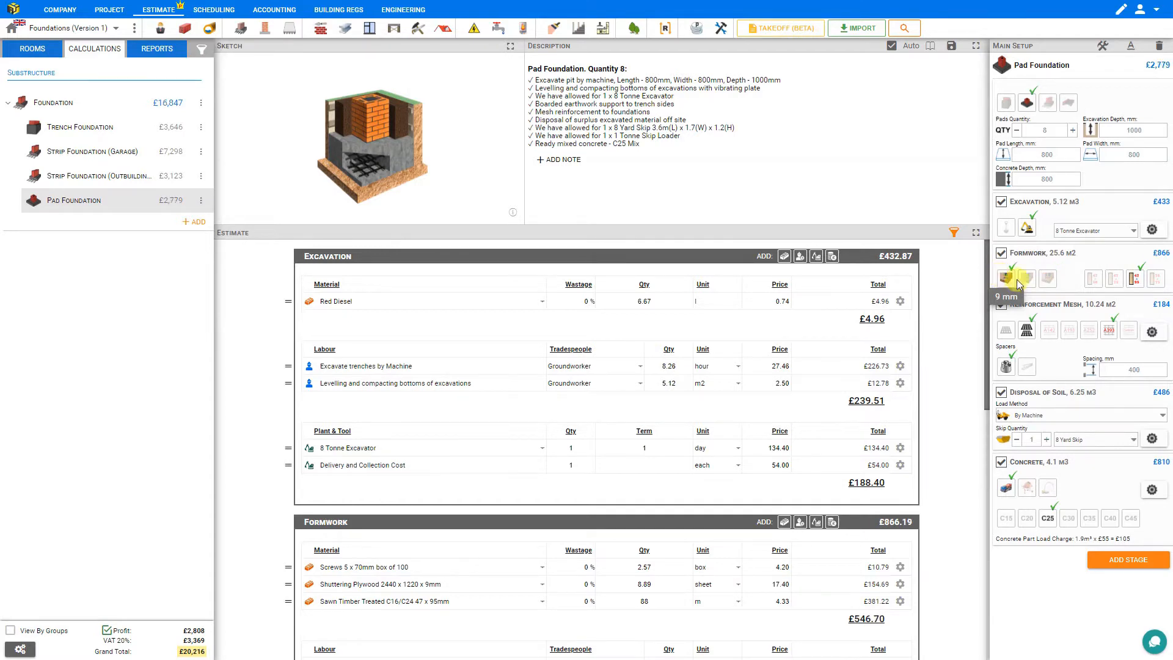
click(1026, 282)
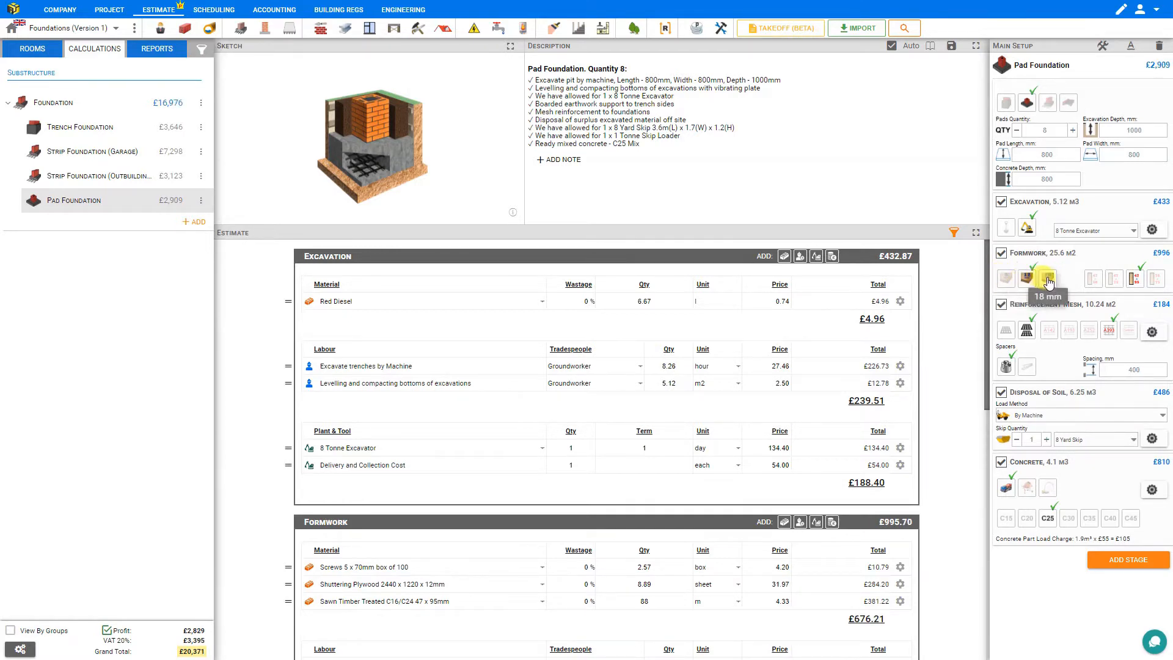
click(1048, 281)
scroll(391, 507, down, 4)
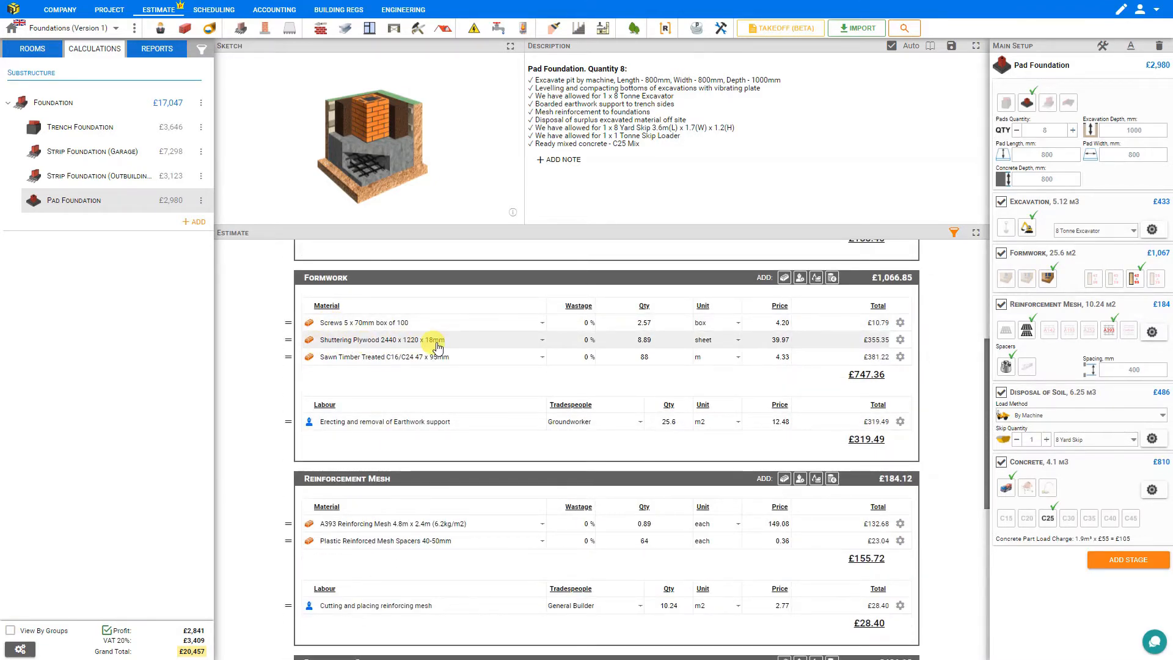
click(1029, 282)
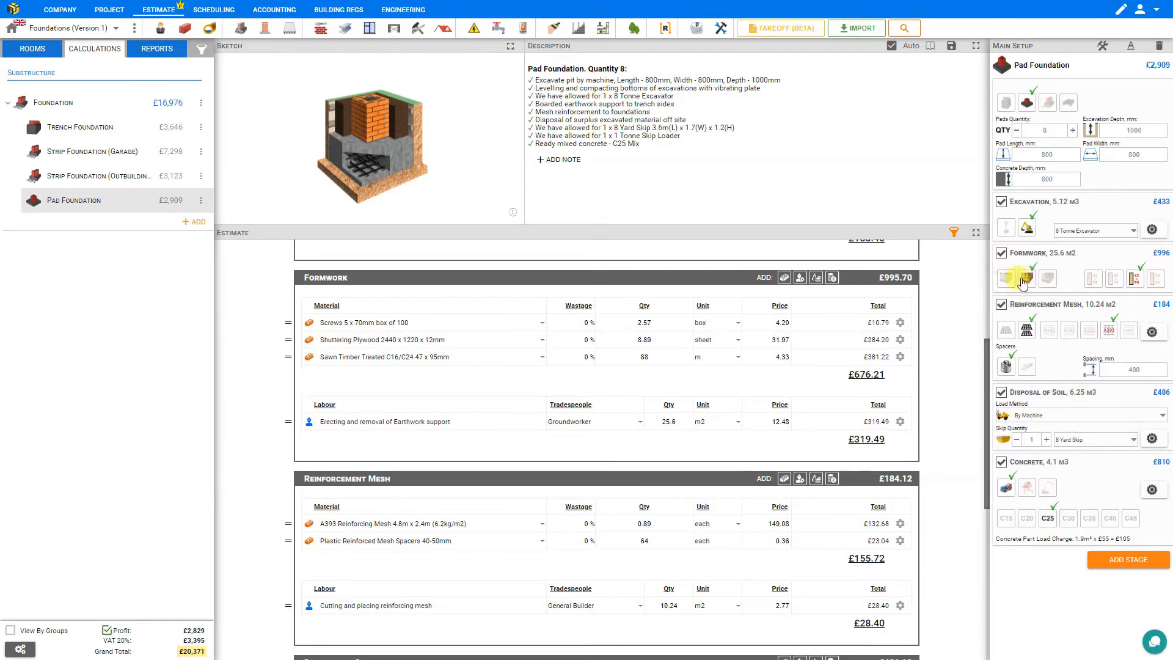
- Try the 47x95 and 75x75 timber sizes for the formwork and set the sawn timber to 47x75
click(1117, 279)
click(1134, 281)
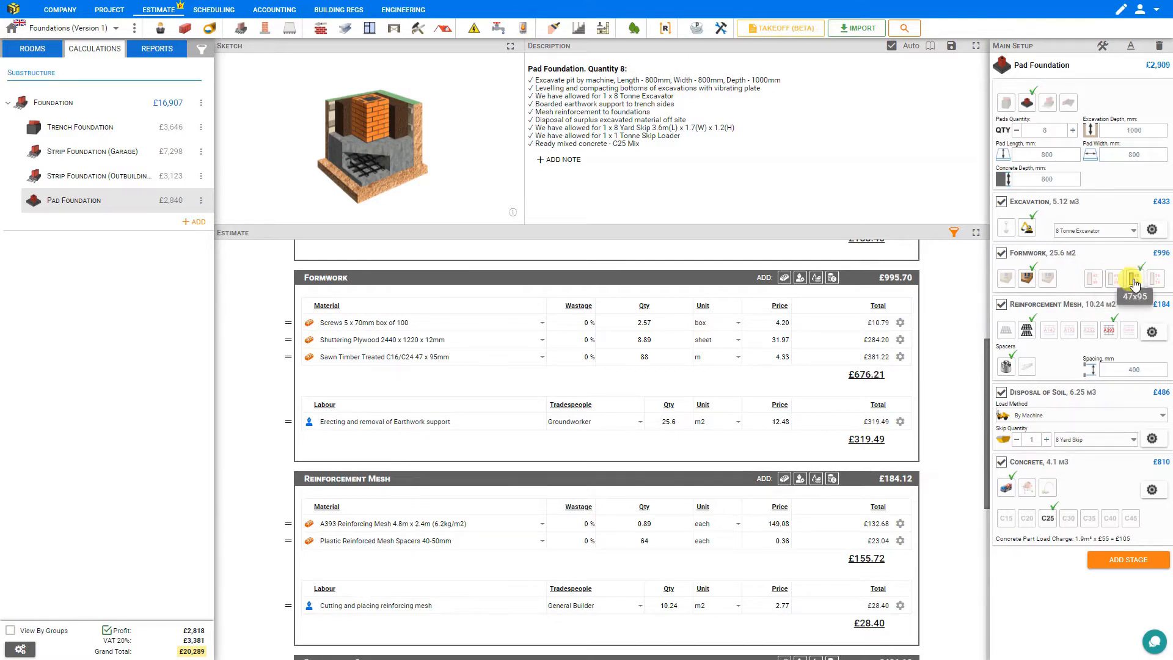
click(1156, 279)
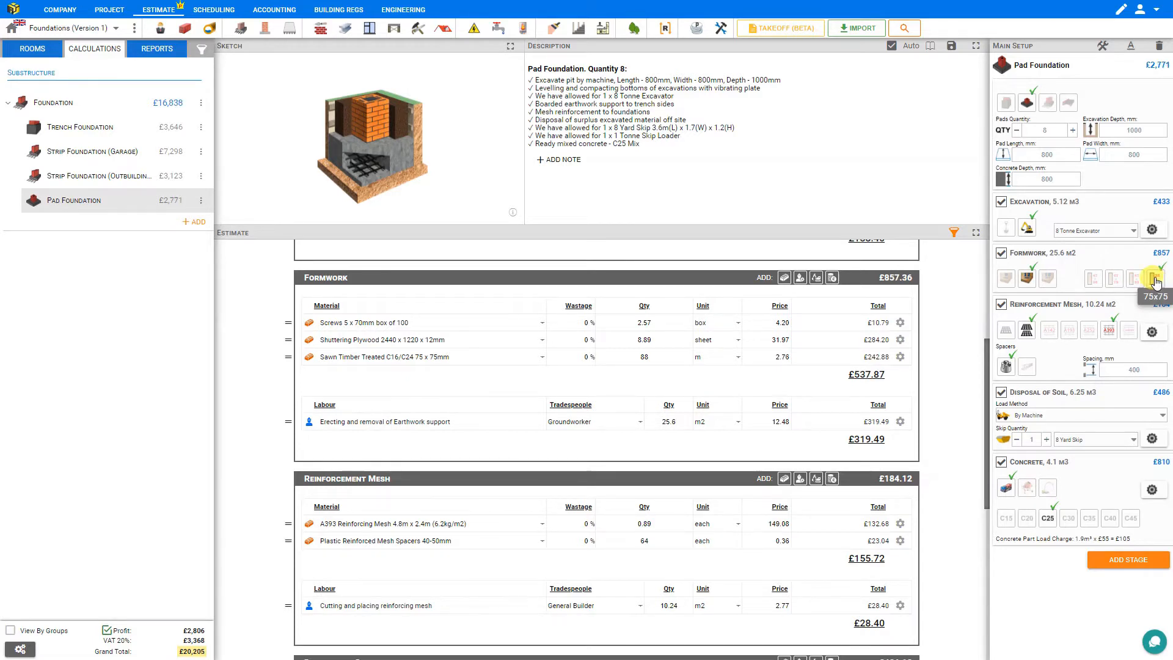
click(1115, 280)
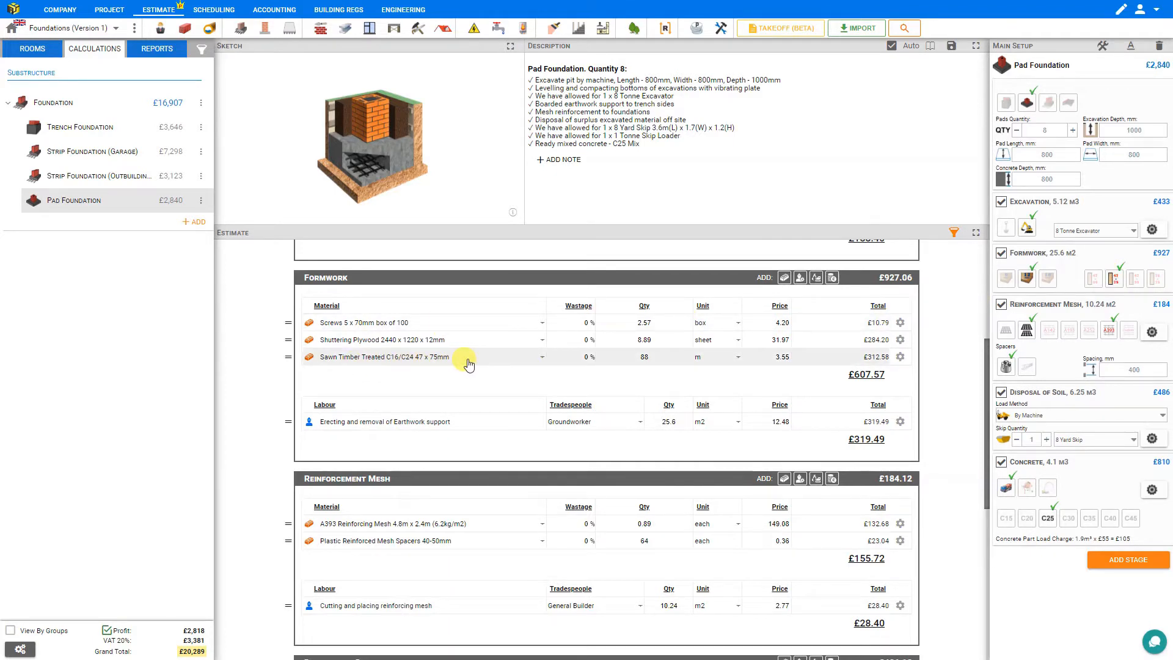
- Exclude and re-include the reinforcement mesh stage, and try a single mesh layer before returning to two layers
click(1002, 306)
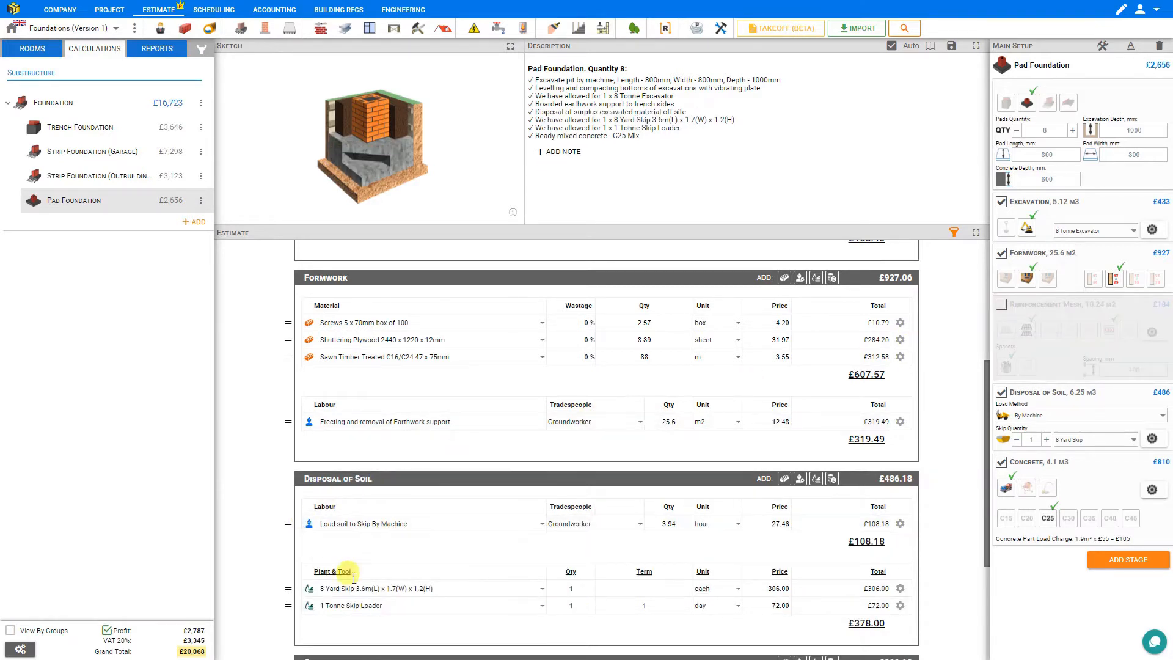
click(1001, 306)
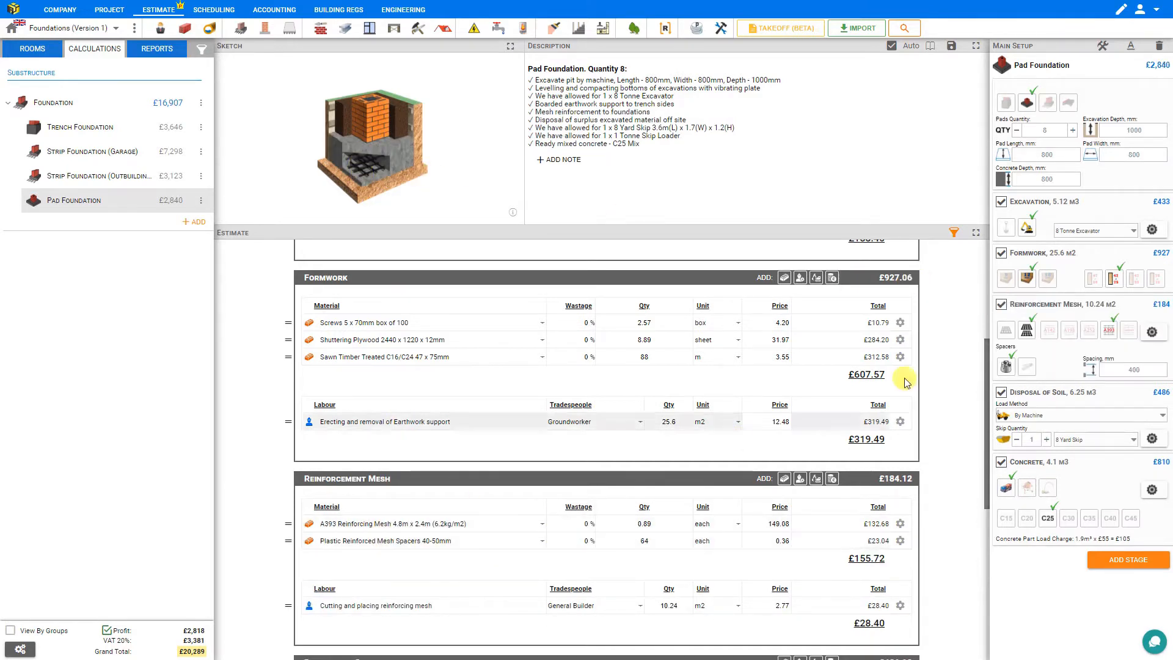
click(1006, 332)
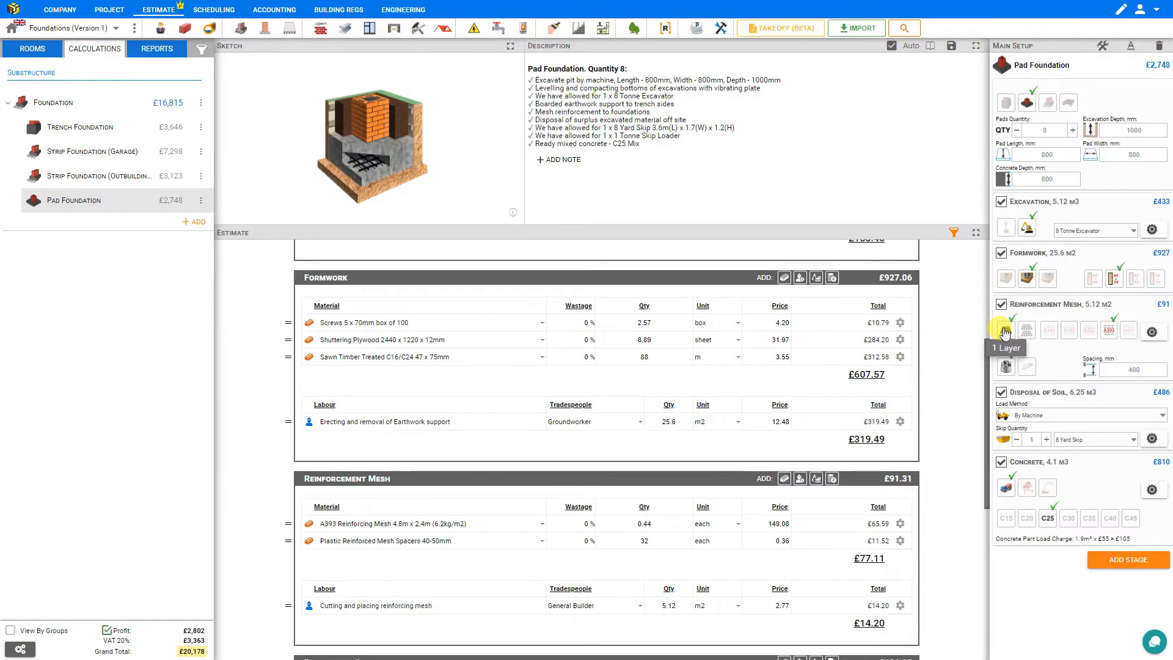
click(1027, 332)
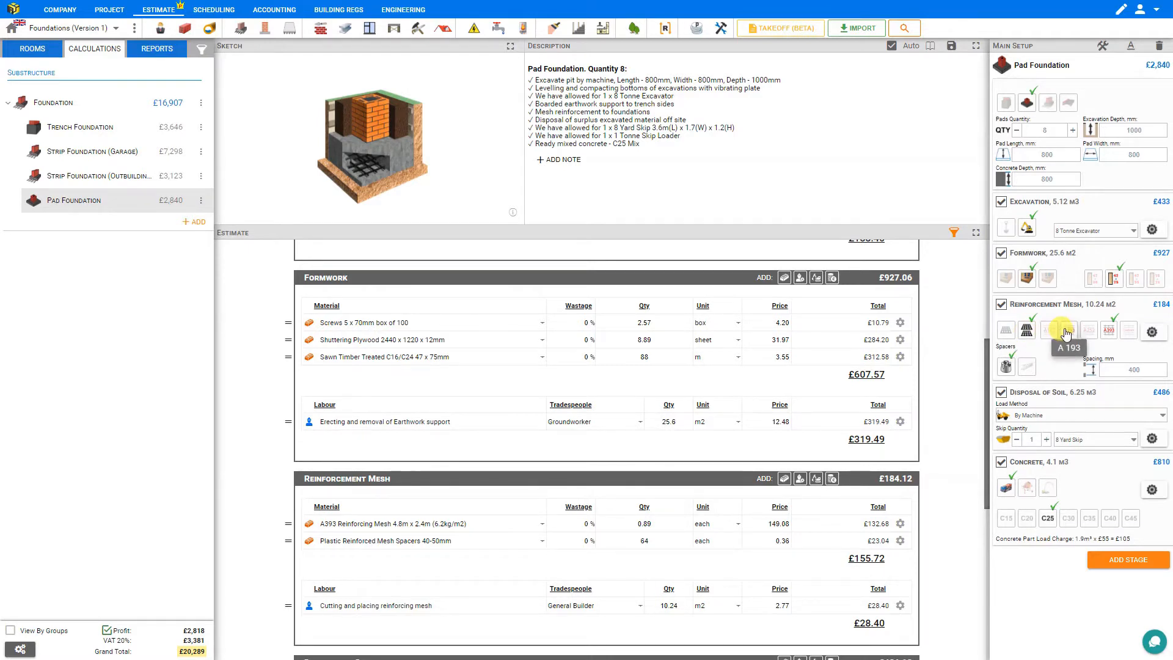
- Try the A252 and A393 meshes, switch to custom mesh selection and open the list of reinforcing meshes
click(1089, 331)
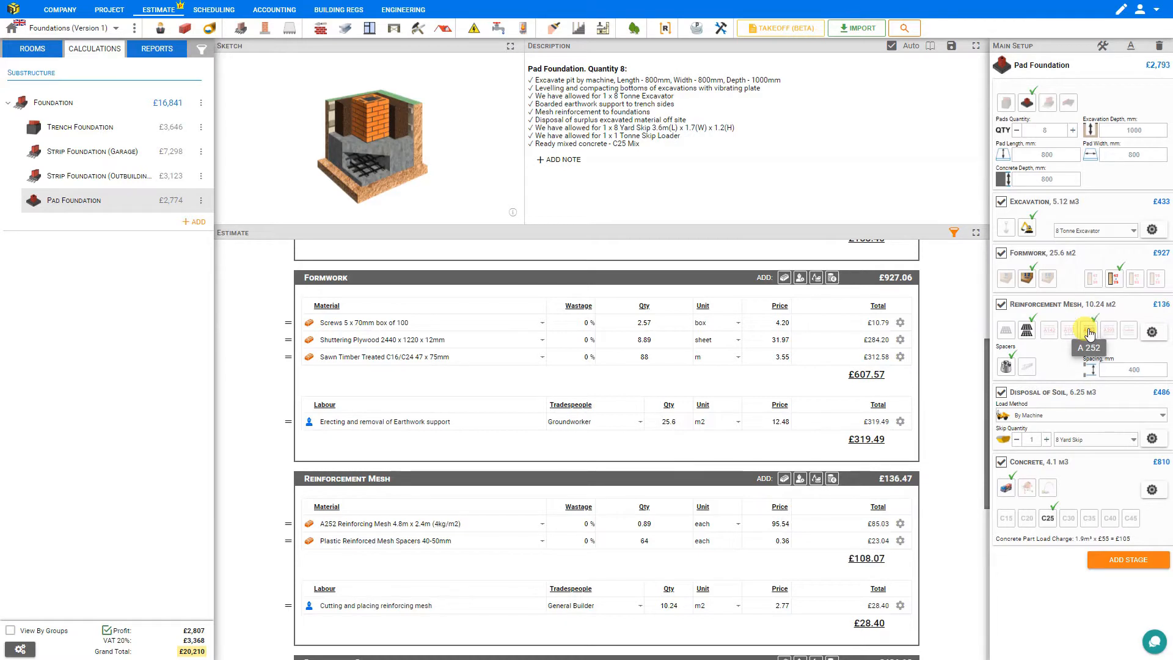
click(1110, 330)
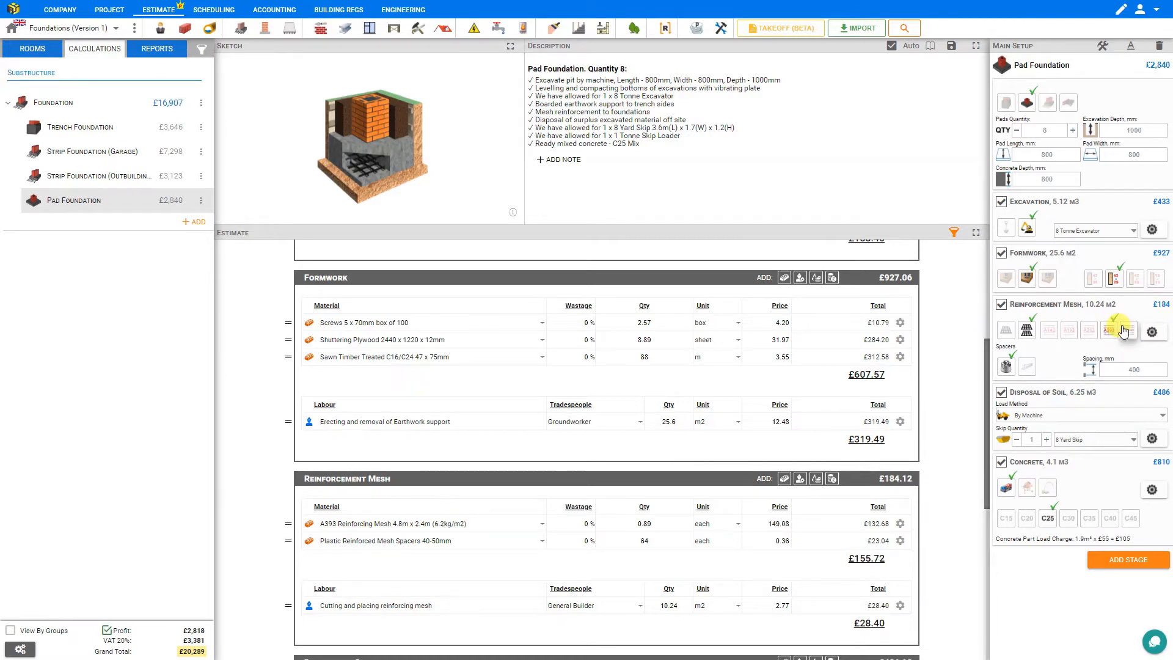
click(1128, 331)
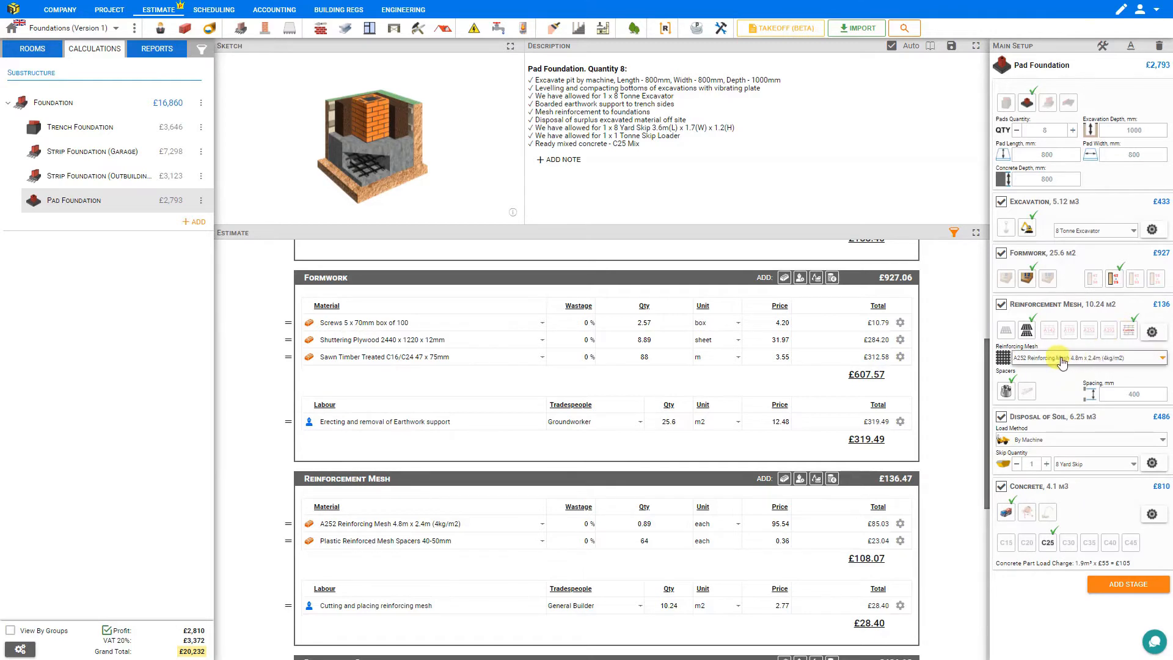
click(1163, 360)
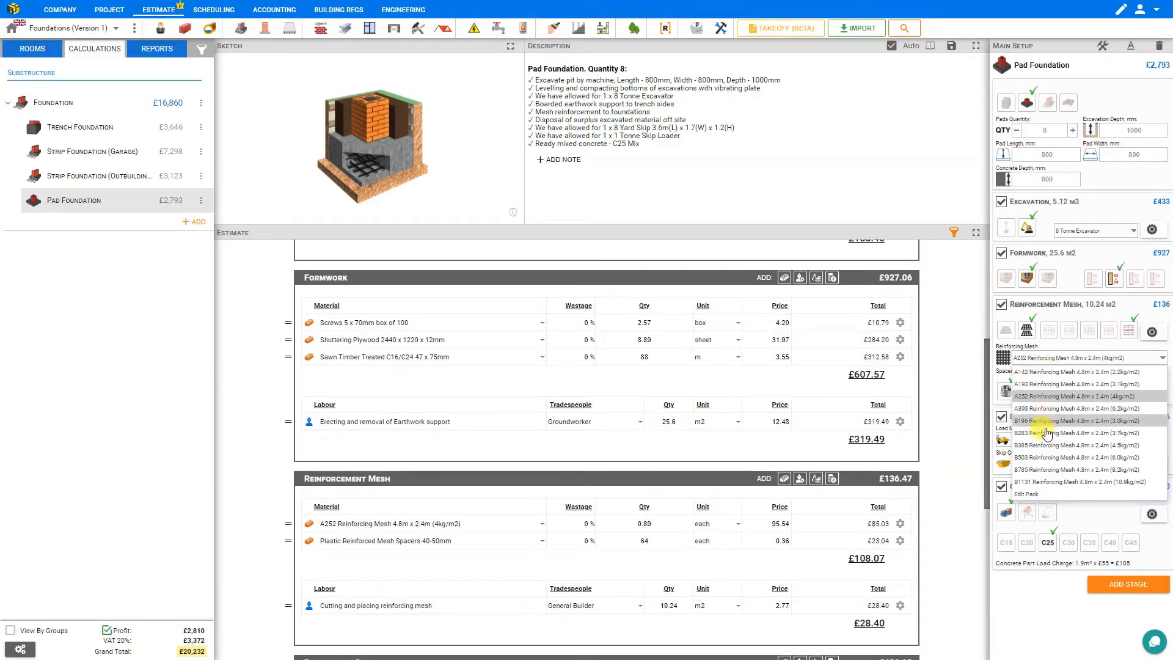
- Open the reinforcing mesh pack for editing, review the fields for creating a new material, and close it without adding one
click(1030, 495)
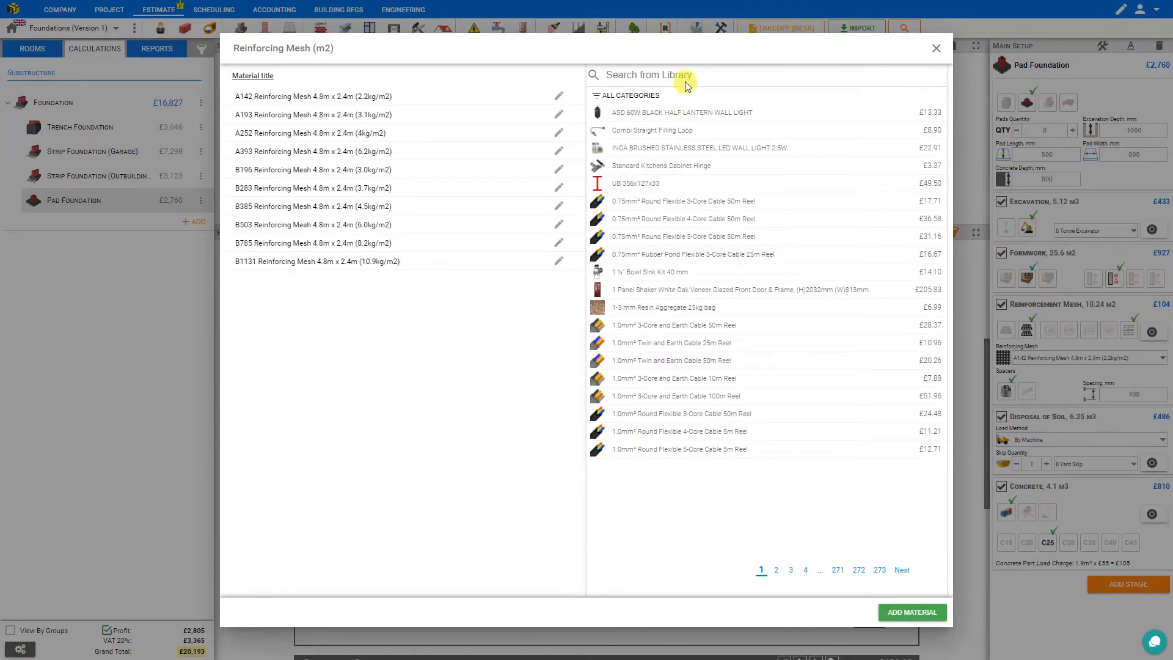
click(918, 613)
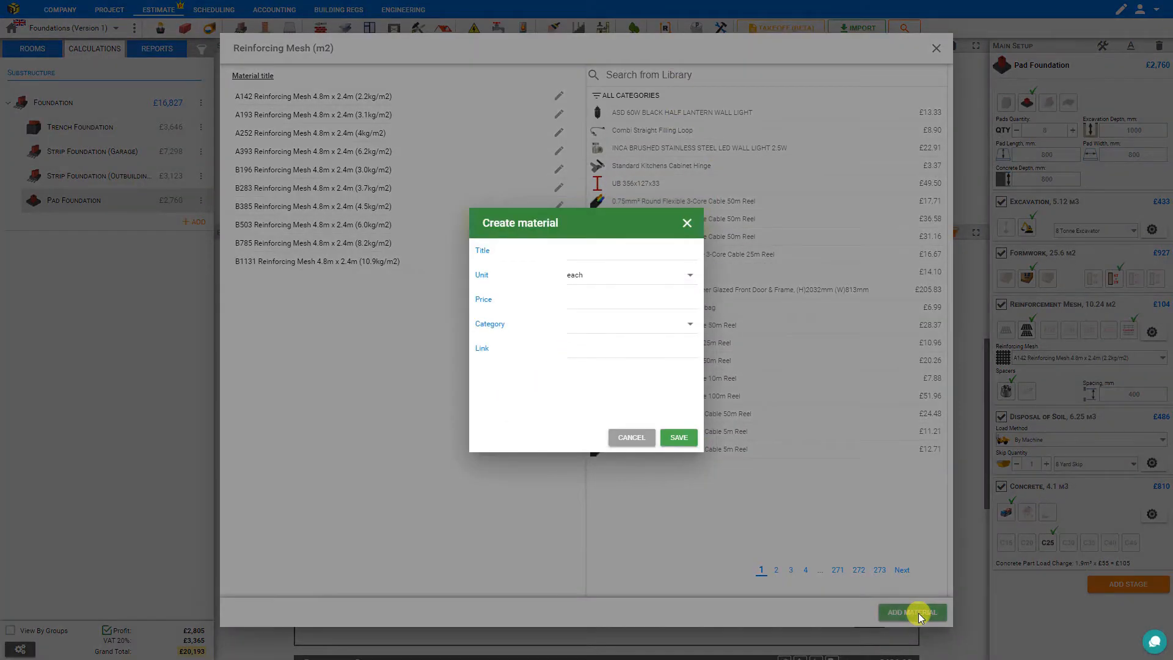
click(584, 247)
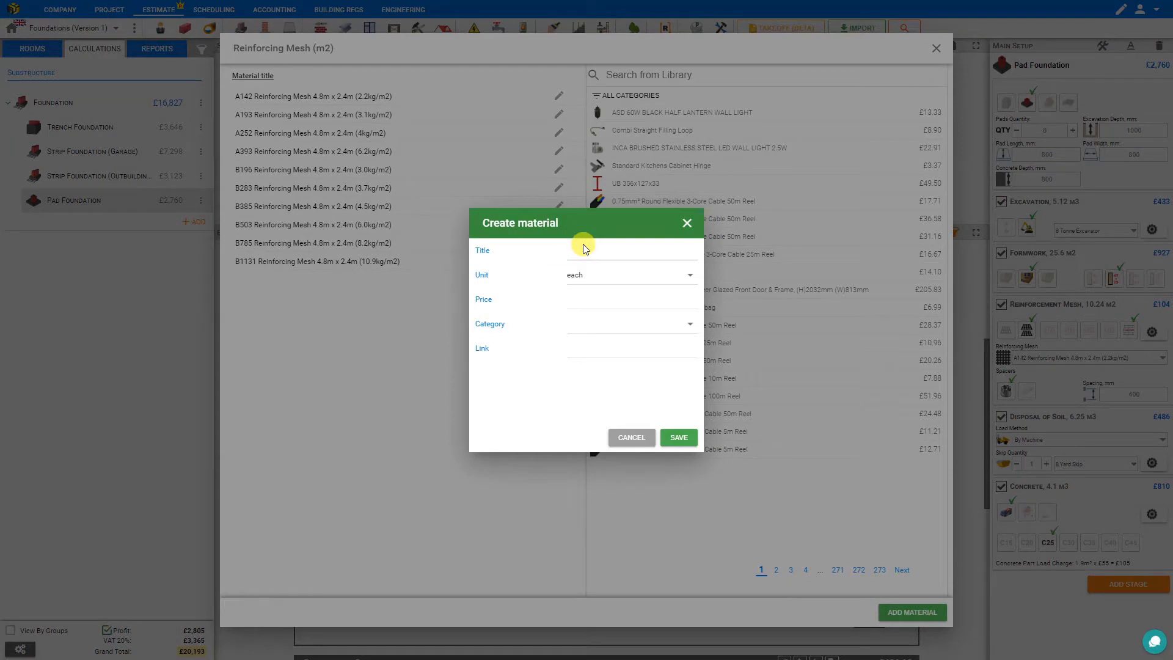
click(593, 277)
click(541, 284)
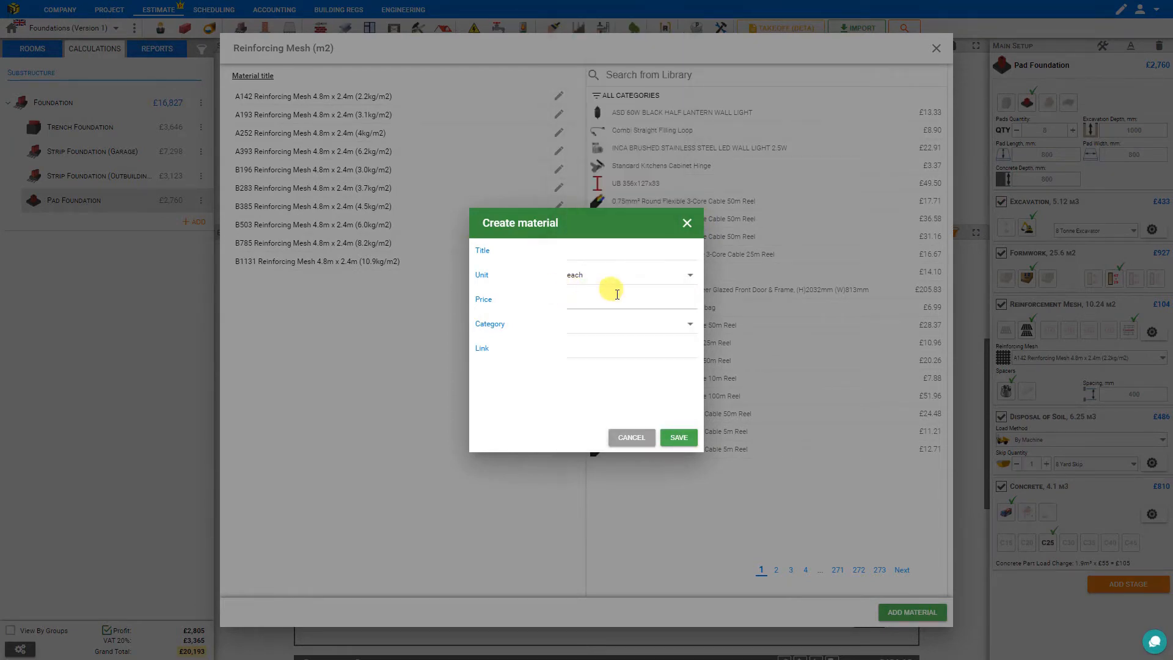
click(611, 324)
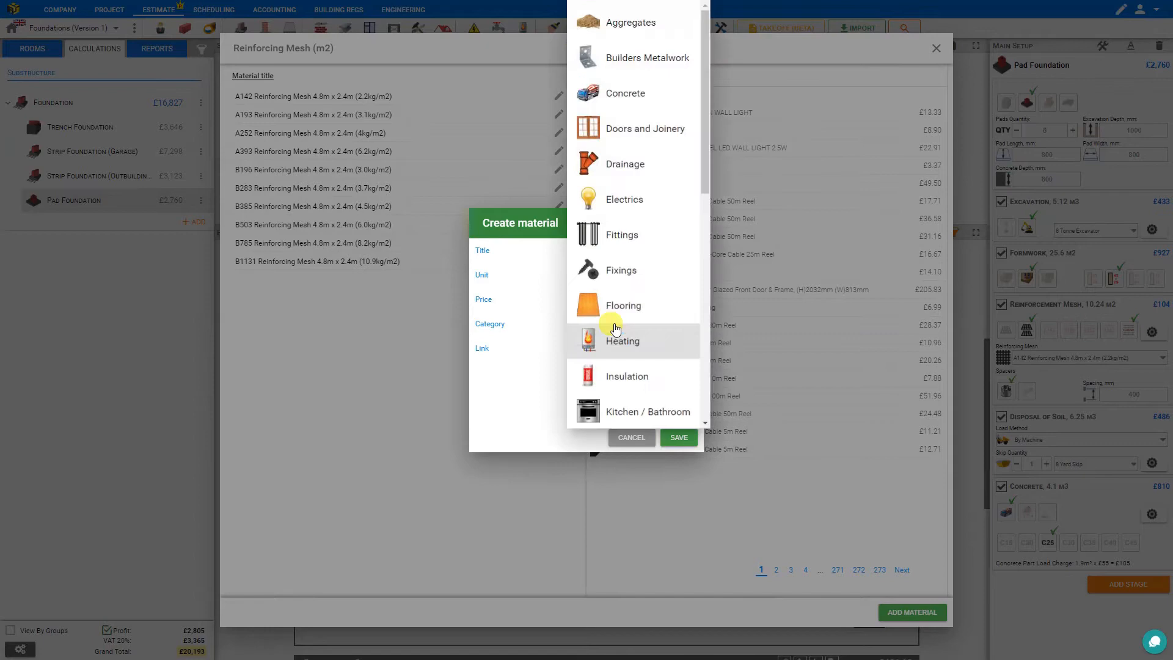
click(540, 344)
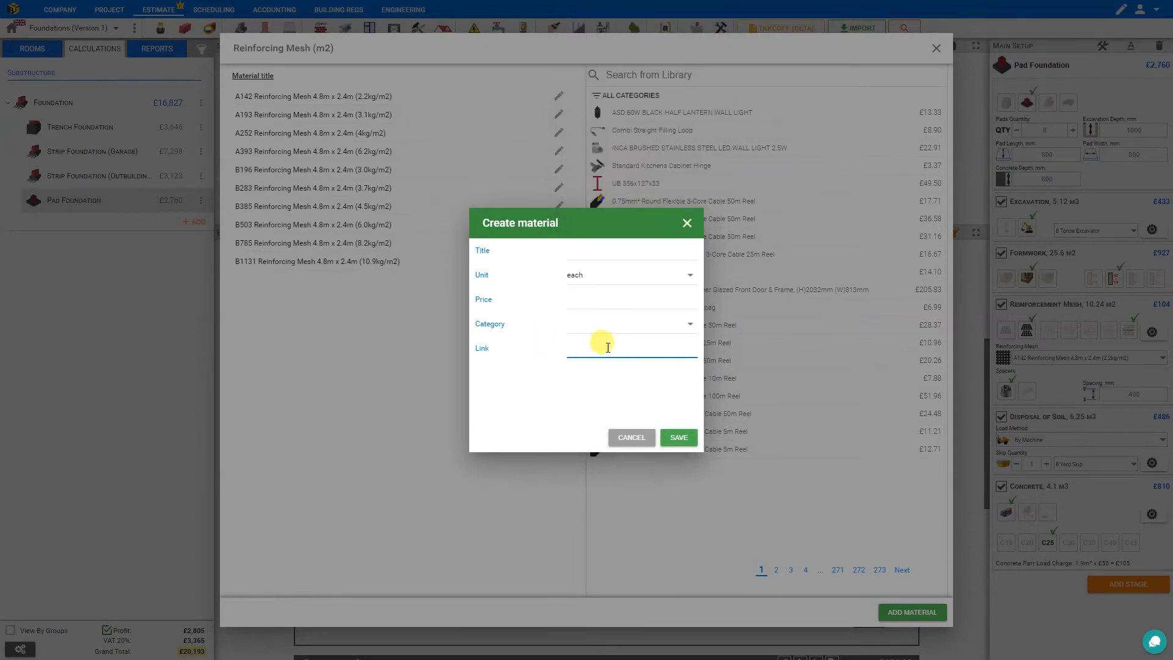
click(633, 438)
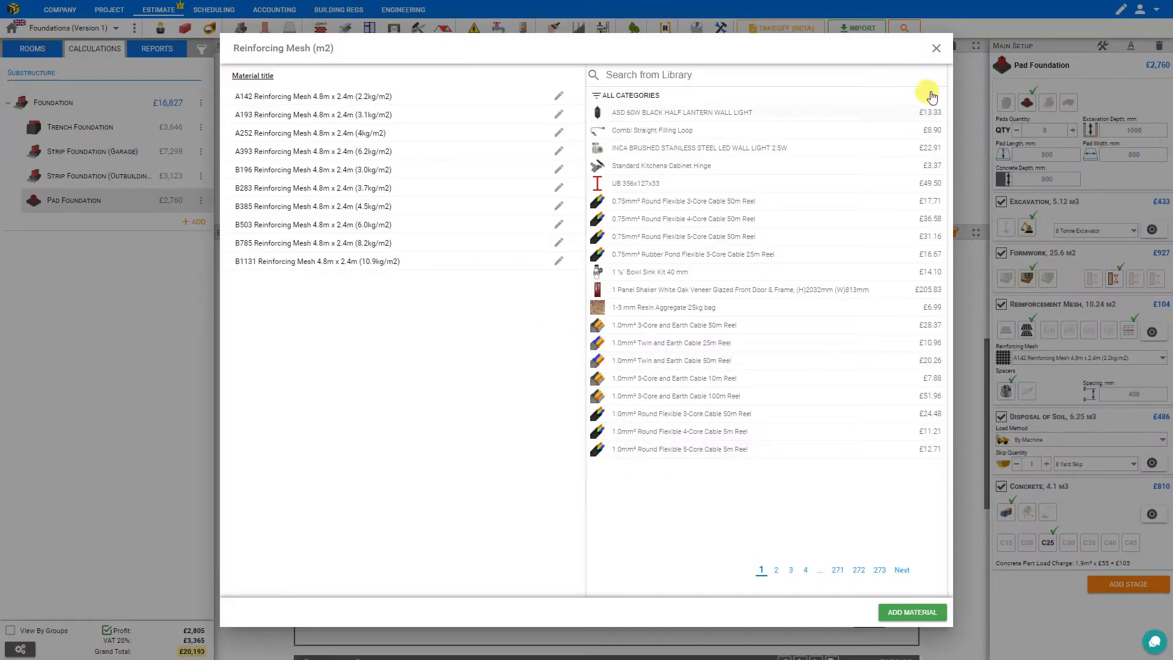
click(935, 49)
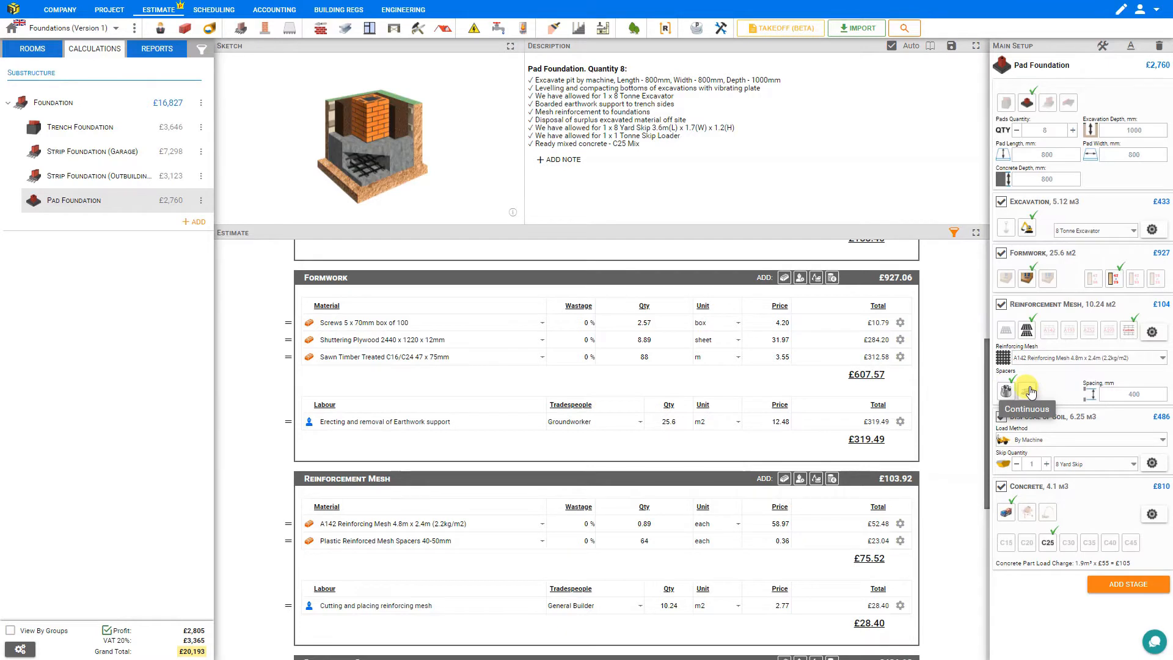
- Review the spacer spacing and set the reinforcement mesh overlap to 10%
click(1133, 398)
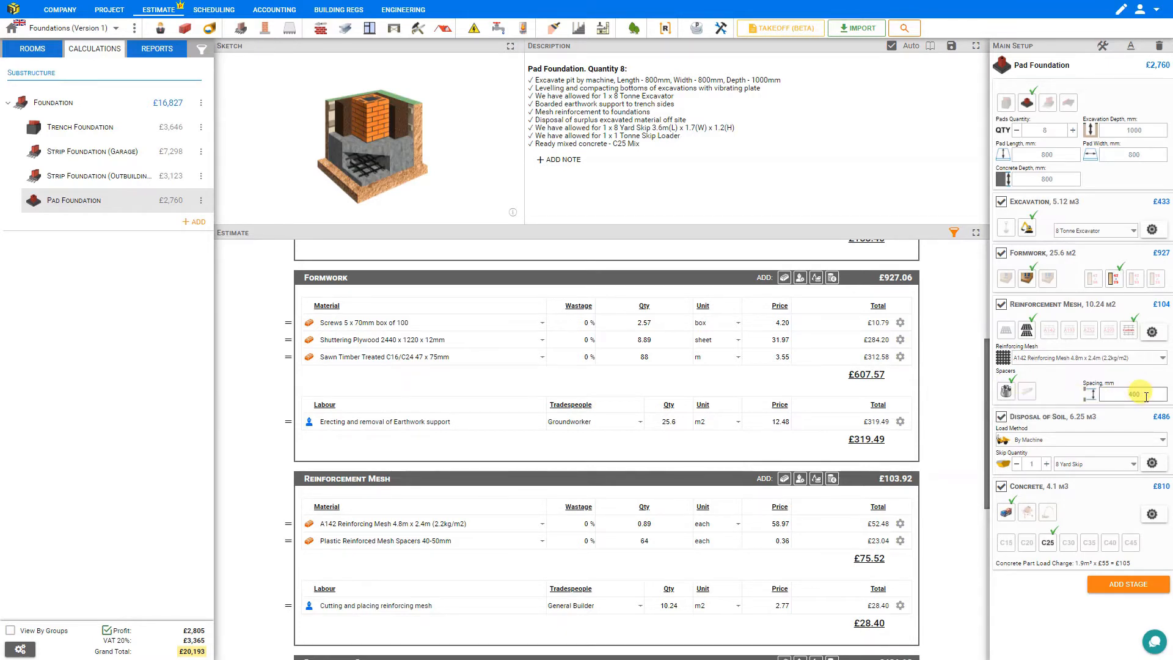
click(1151, 335)
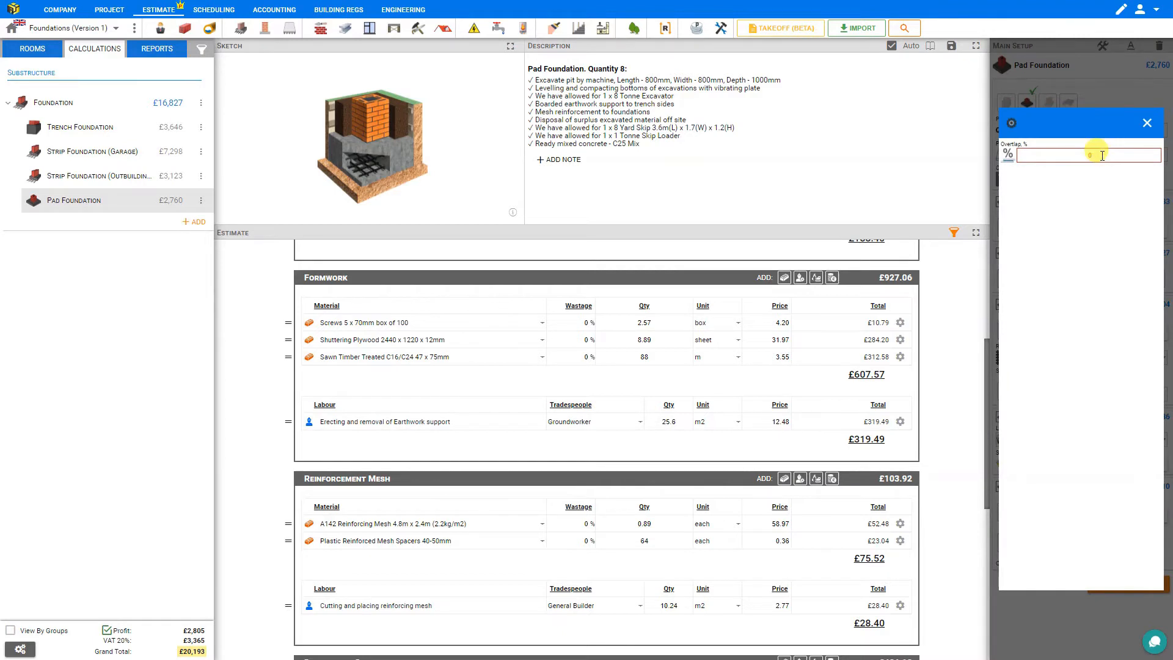
click(1147, 123)
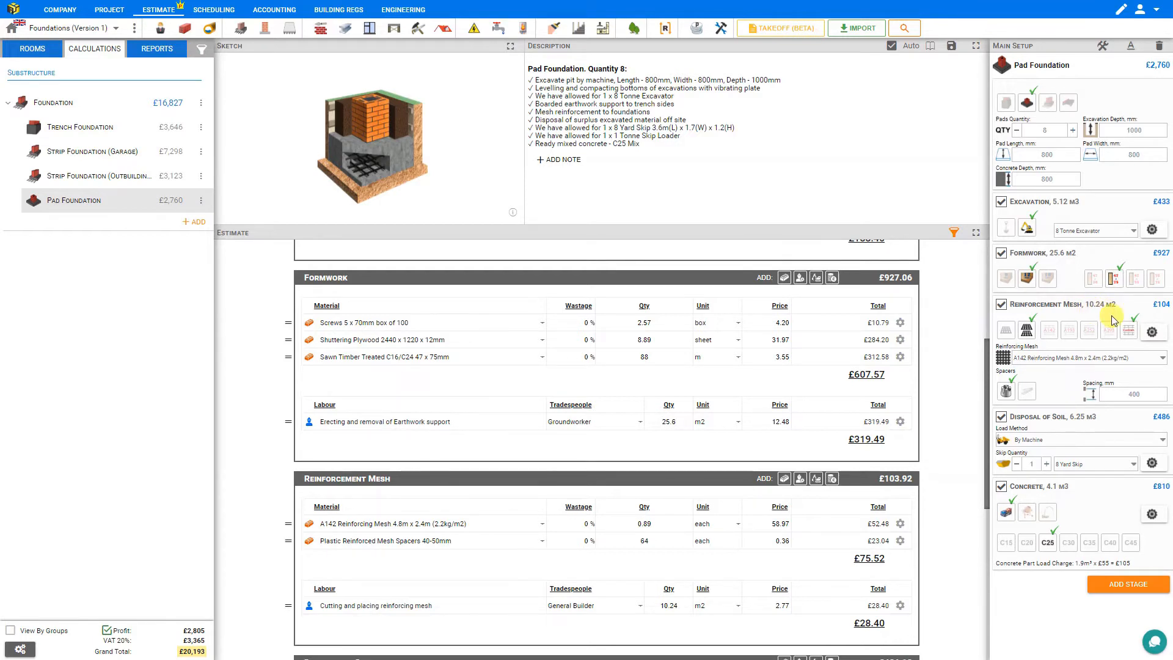
click(1153, 332)
click(1087, 154)
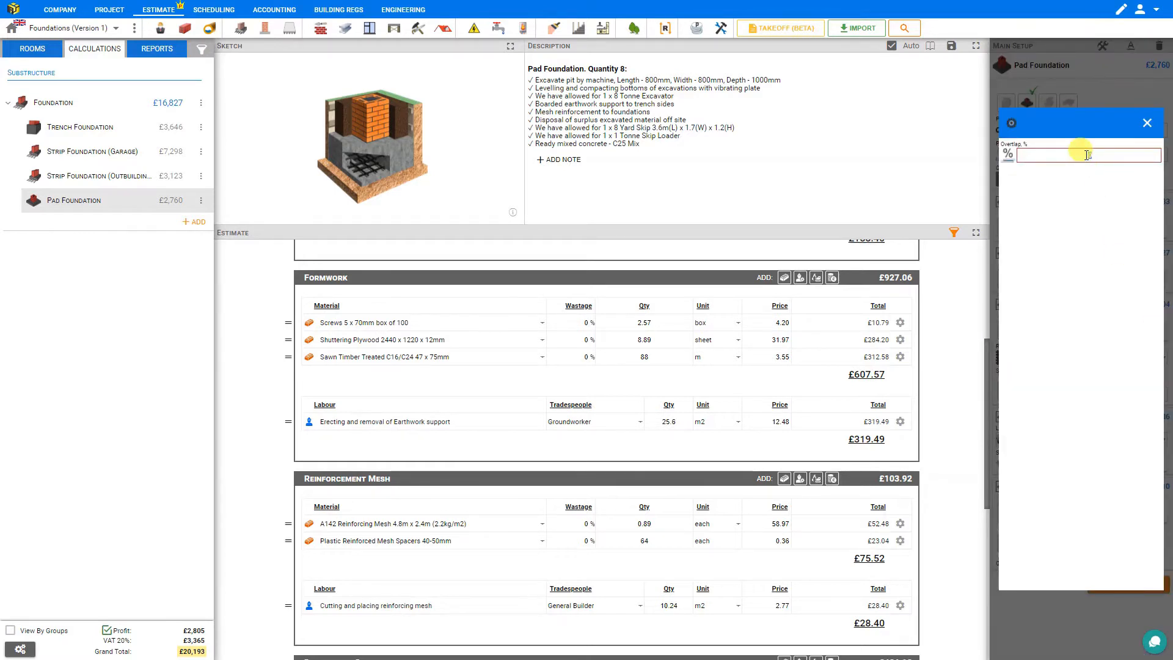
text(10)
click(1147, 123)
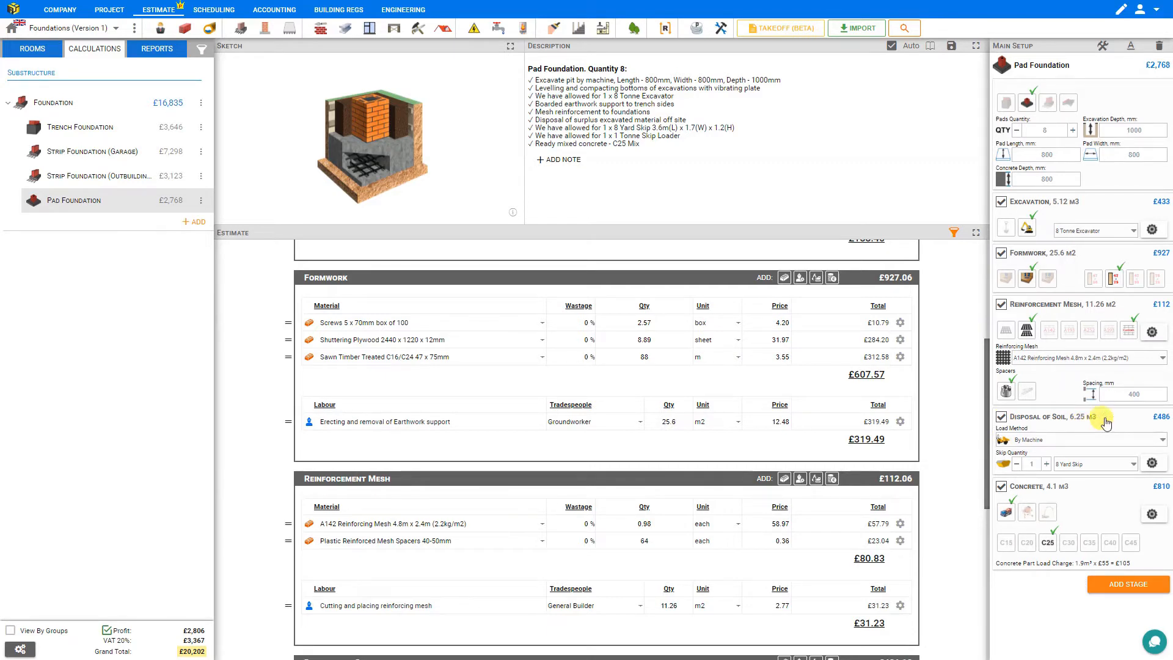
- Exclude the disposal of soil stage, check how the description lists it, and include the stage again
click(1003, 418)
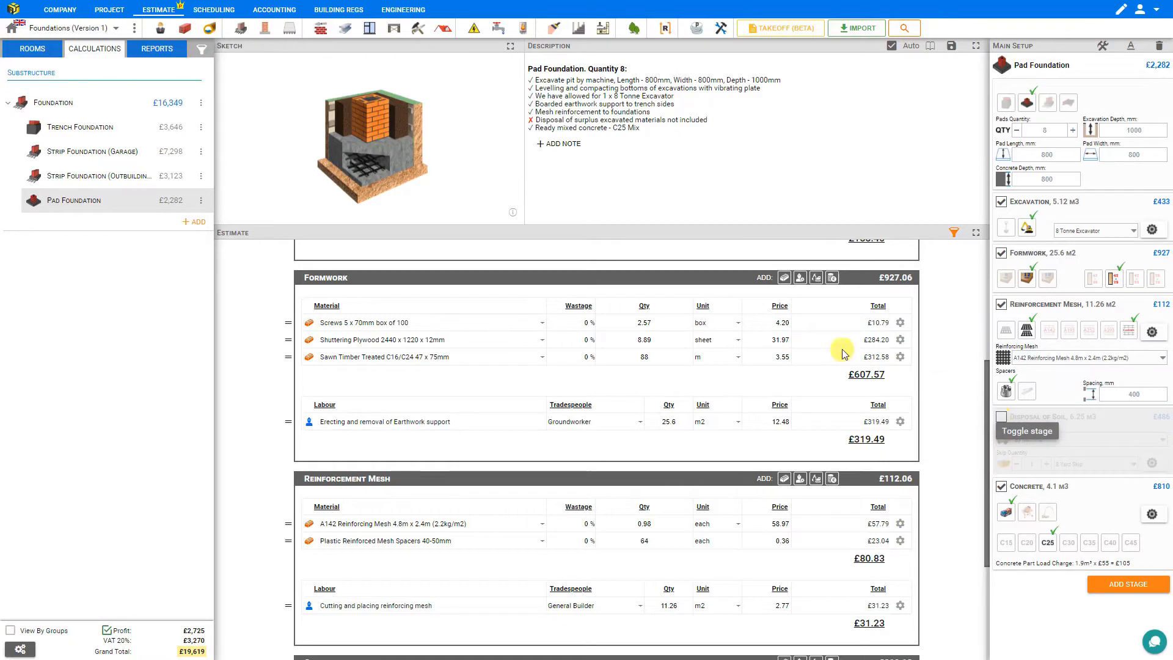
click(531, 119)
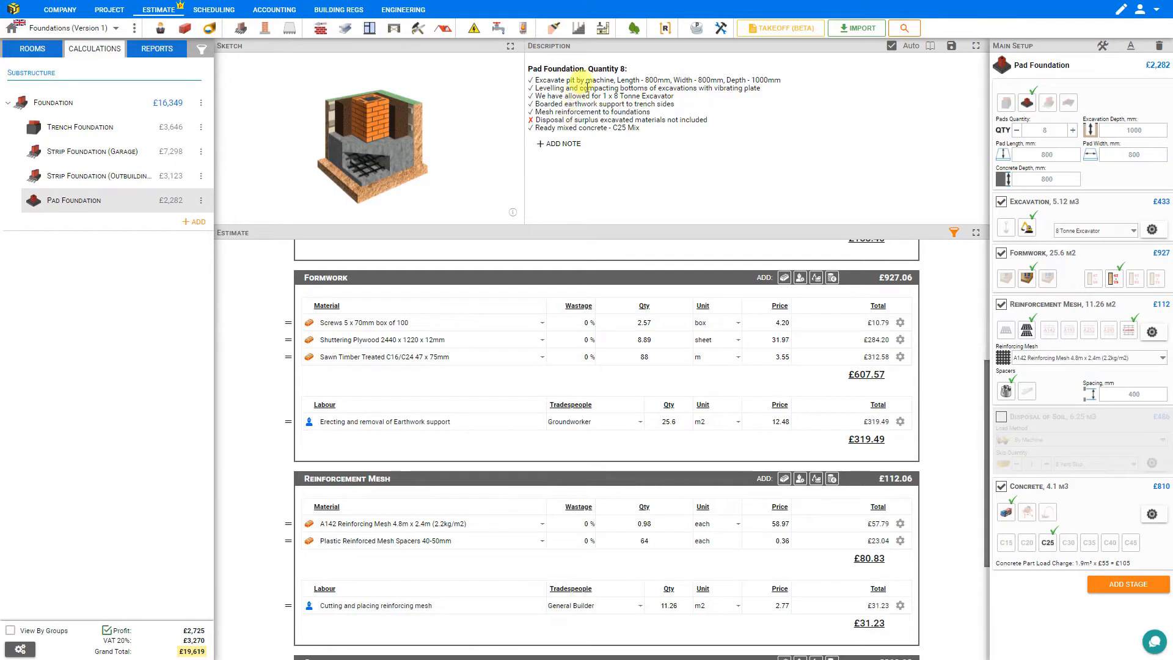
click(1001, 420)
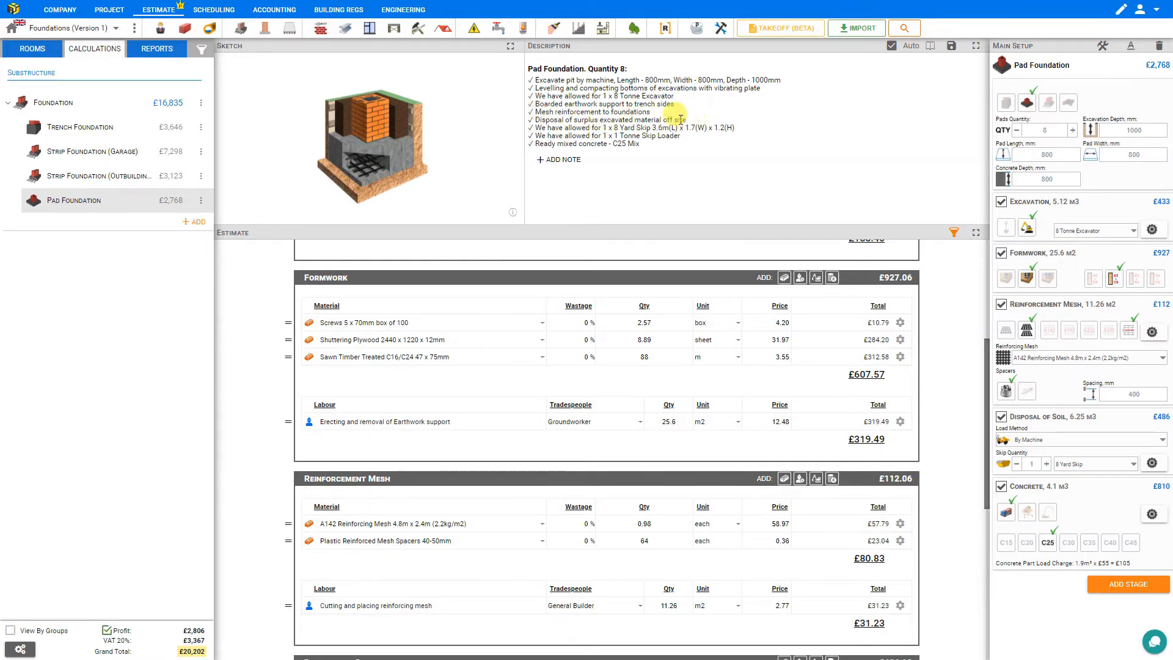
- Try loading the soil by hand, return the load method to By Machine, and review the disposal items in the estimate
click(1034, 440)
click(1033, 469)
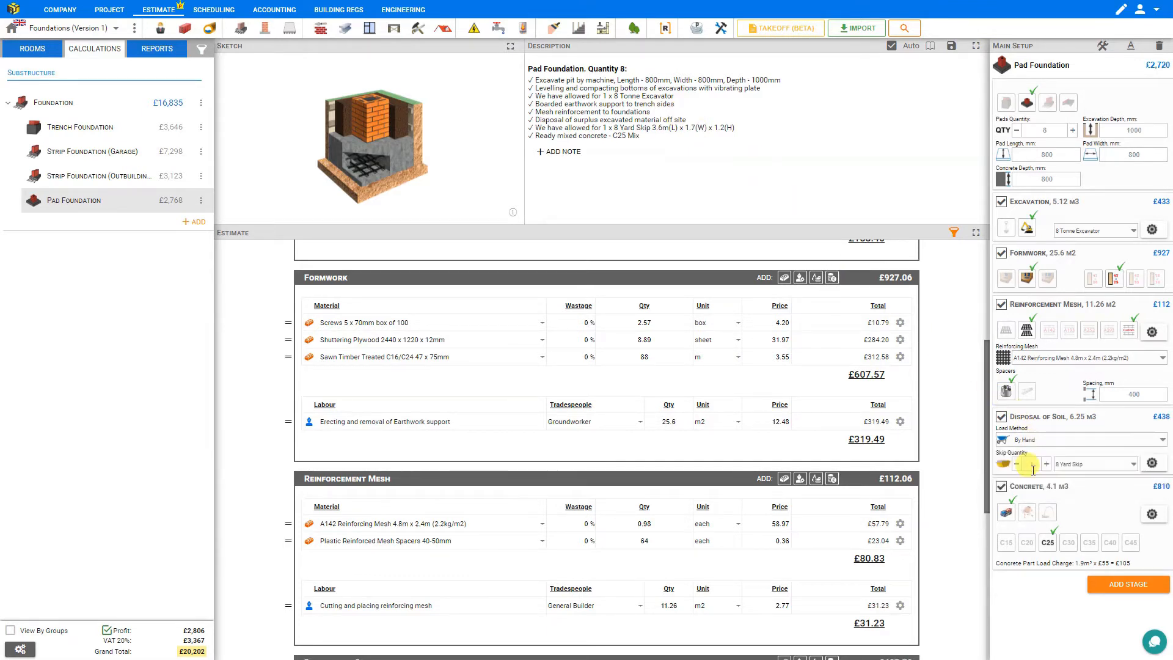
click(1034, 441)
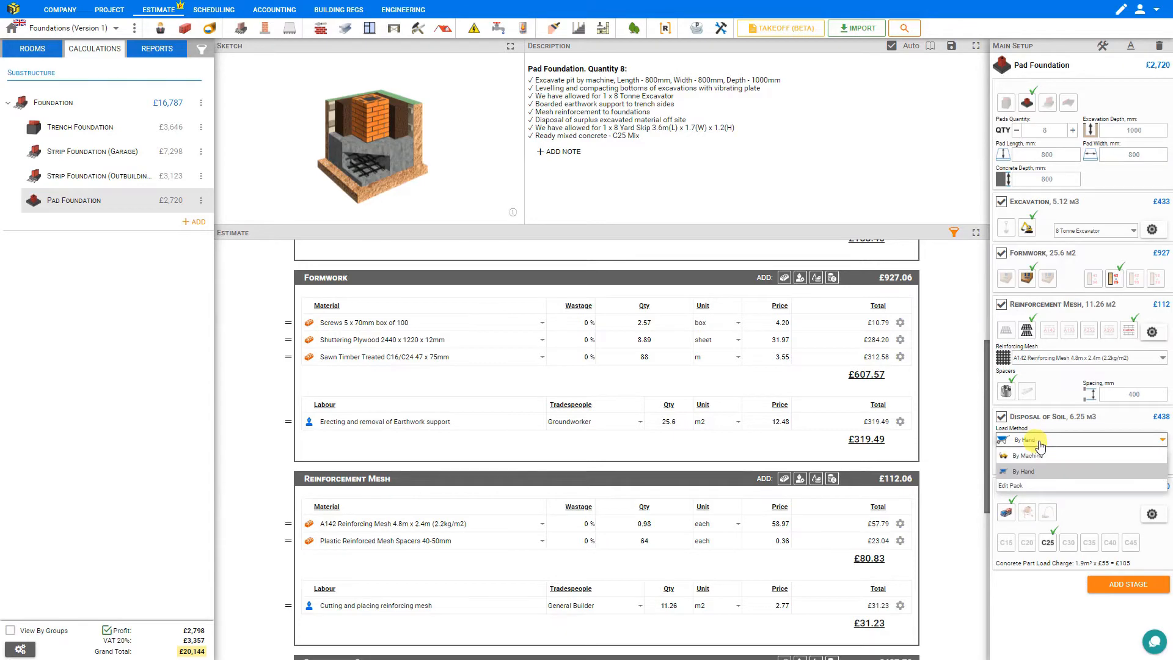
click(1035, 451)
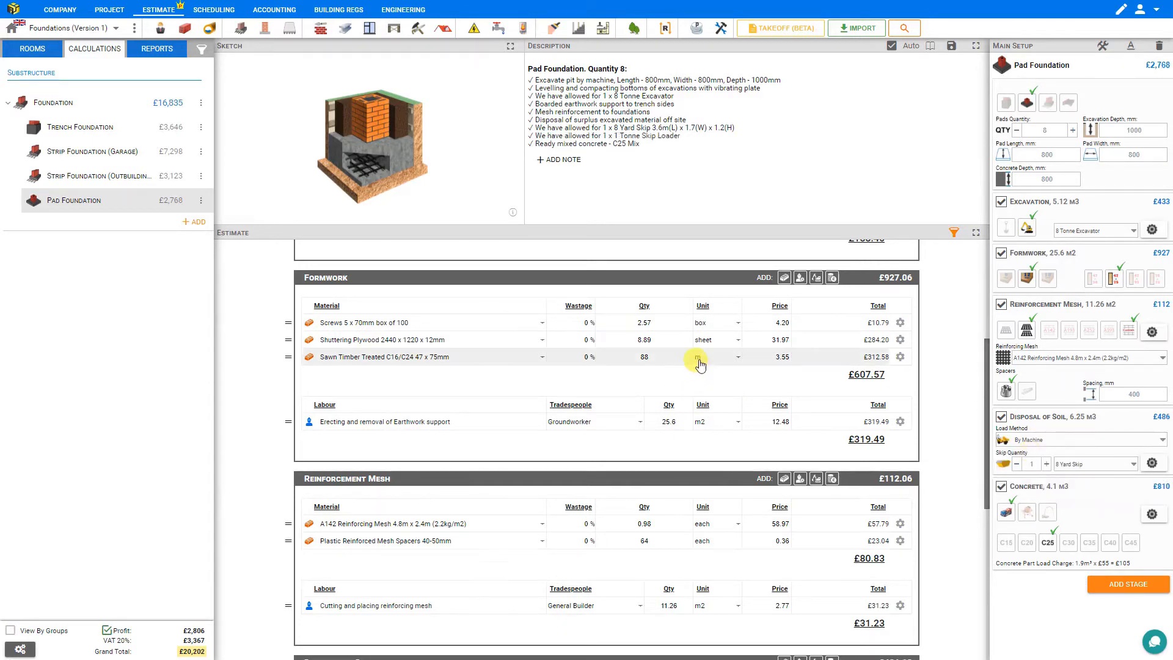
scroll(709, 367, down, 6)
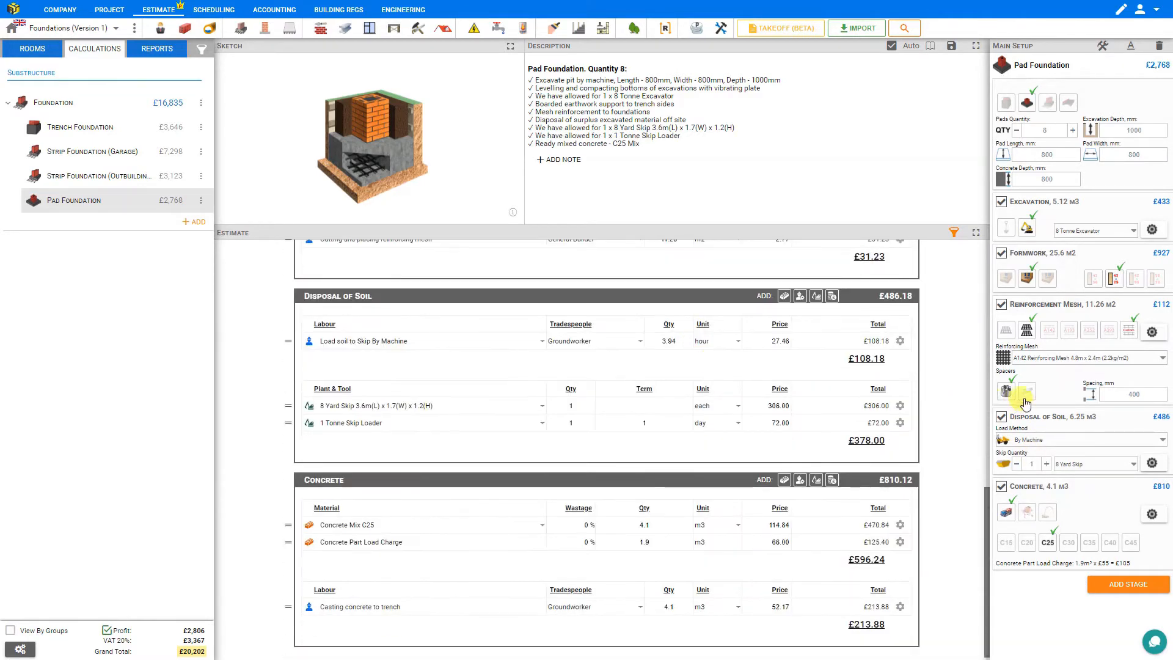
- Set the soil disposal's load method to By Hand, with an expansion rate of 22%
click(1034, 440)
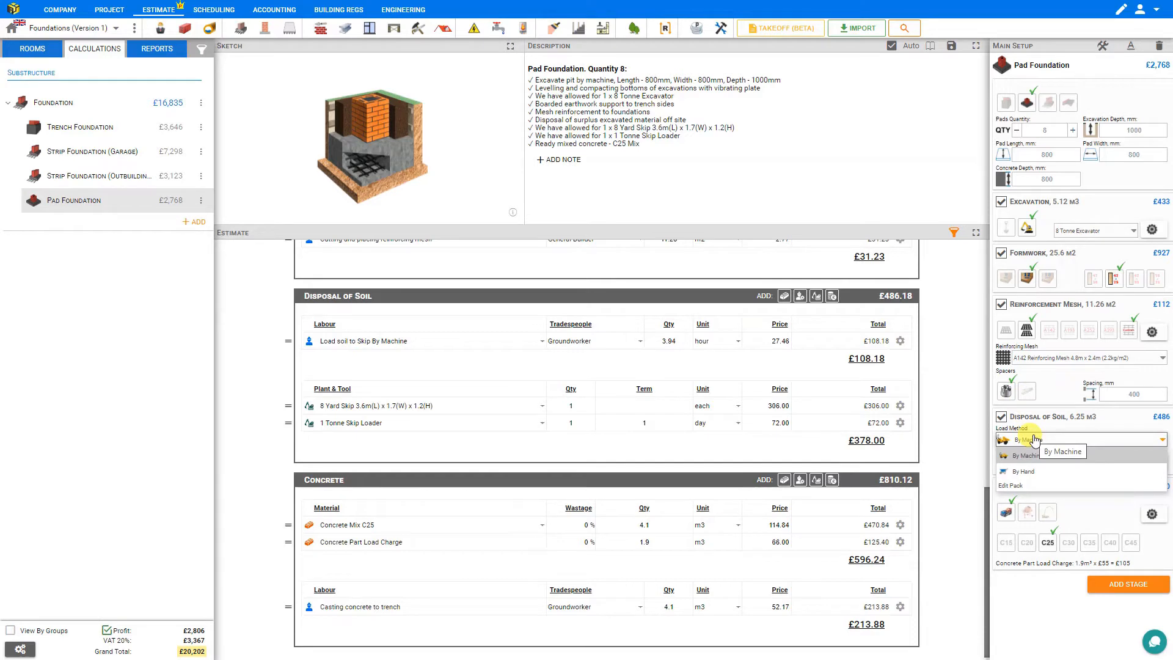
click(1021, 471)
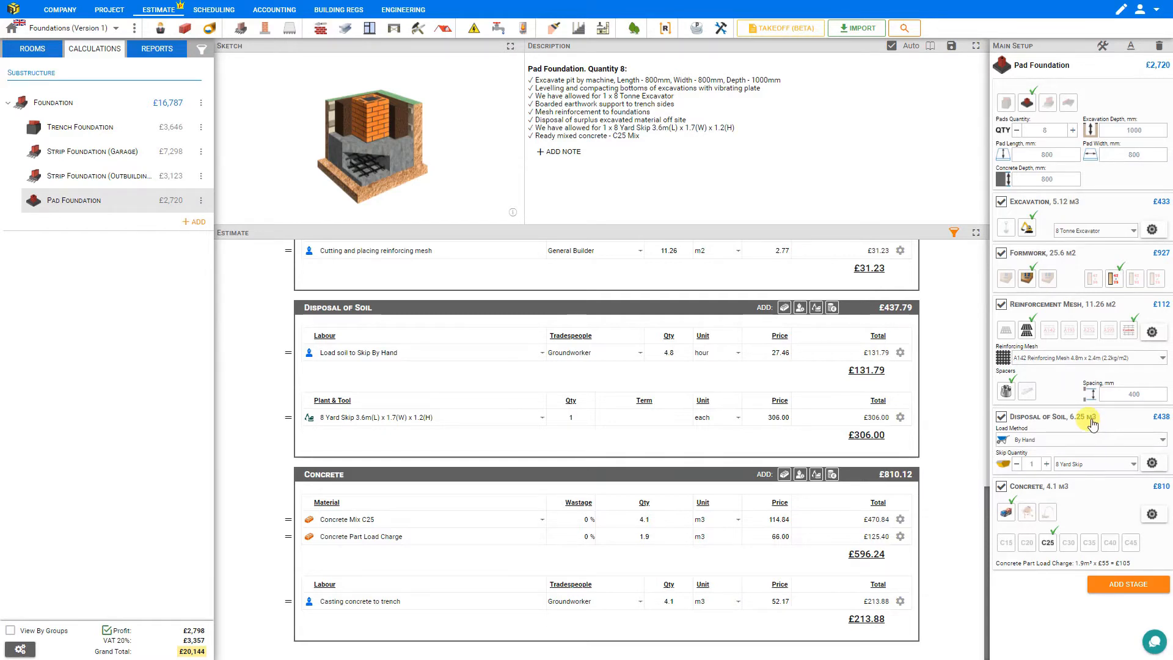
click(1153, 464)
click(1091, 156)
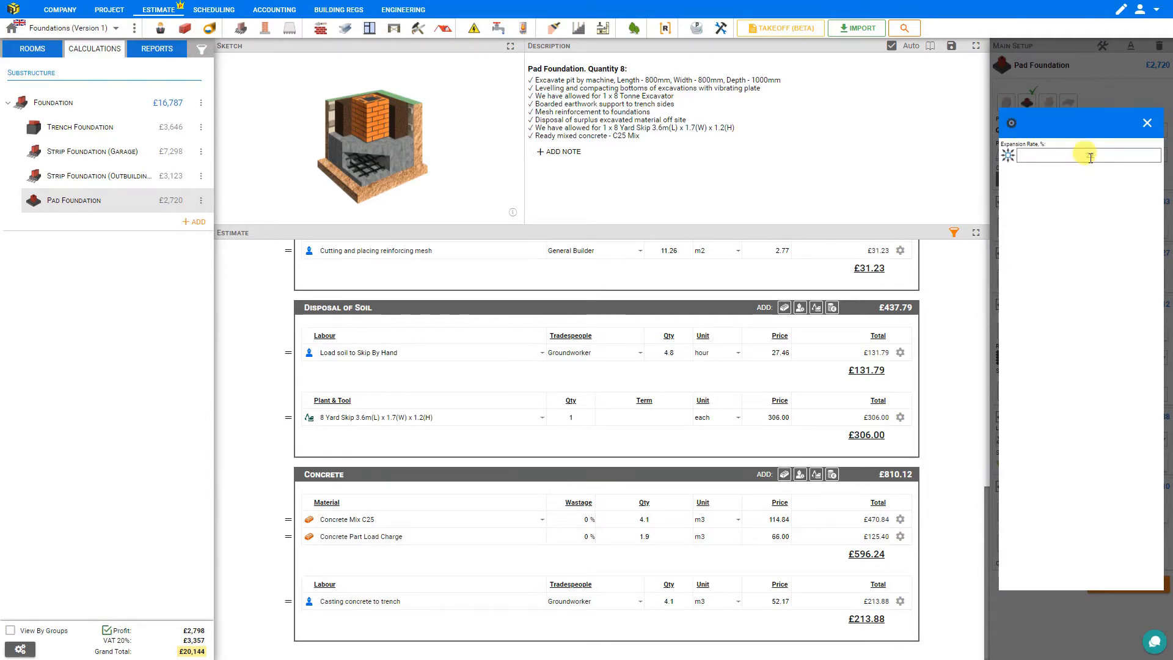
text(22)
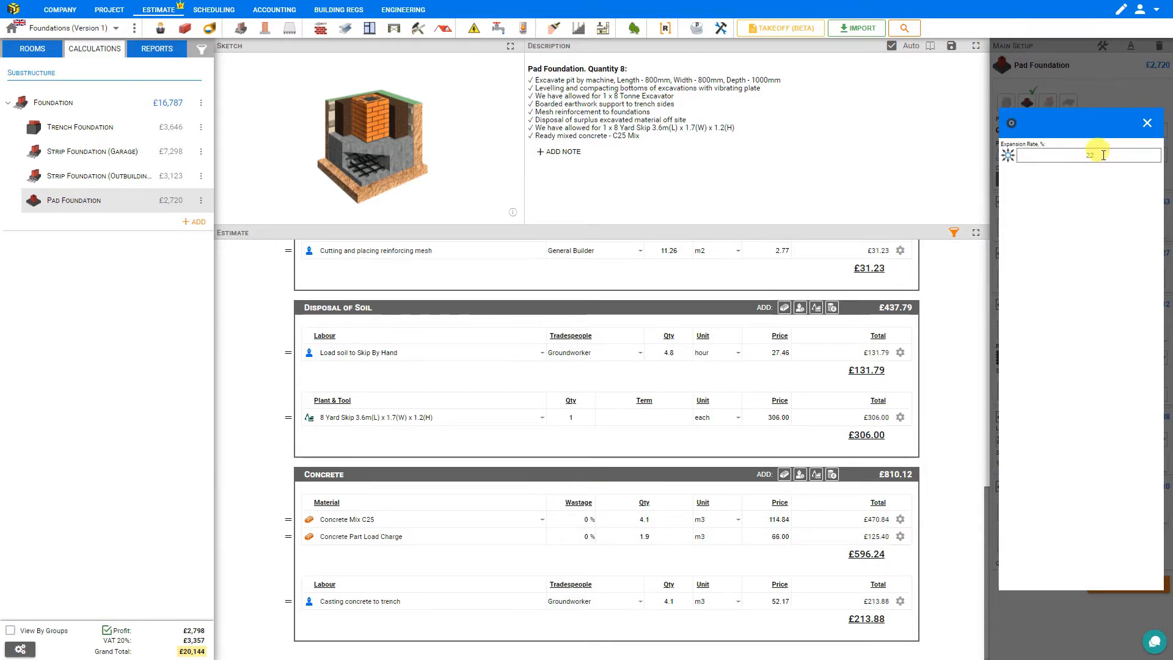
click(1147, 124)
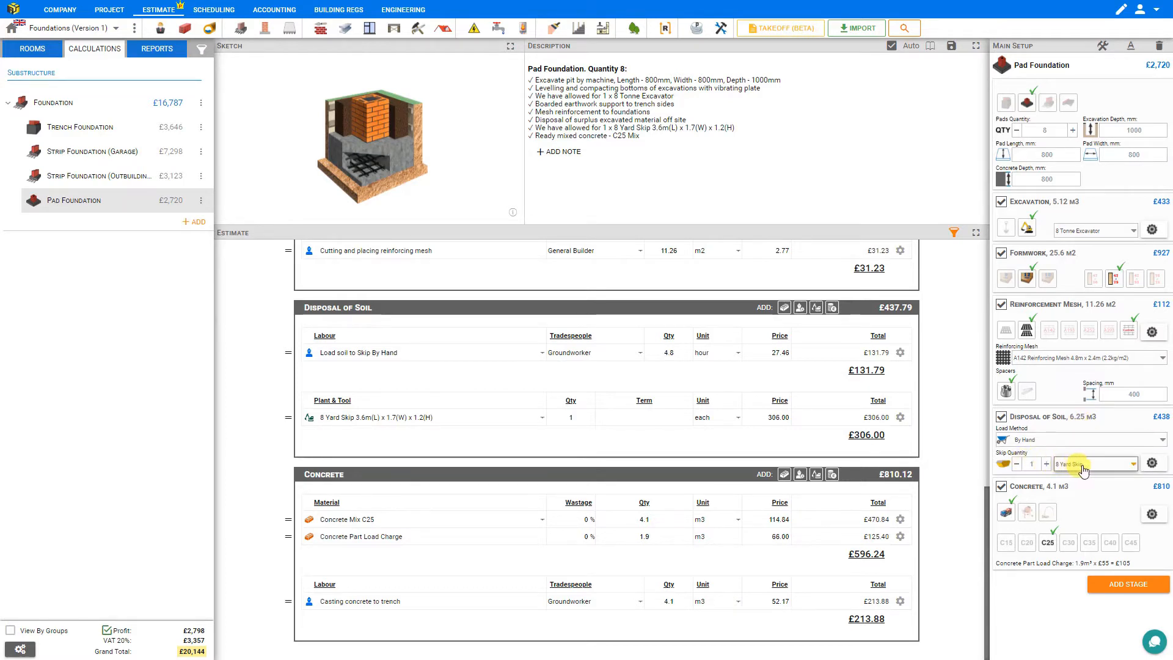
- Try a skip quantity of 2, return it to 1, and review the available skip and lorry types
click(1047, 465)
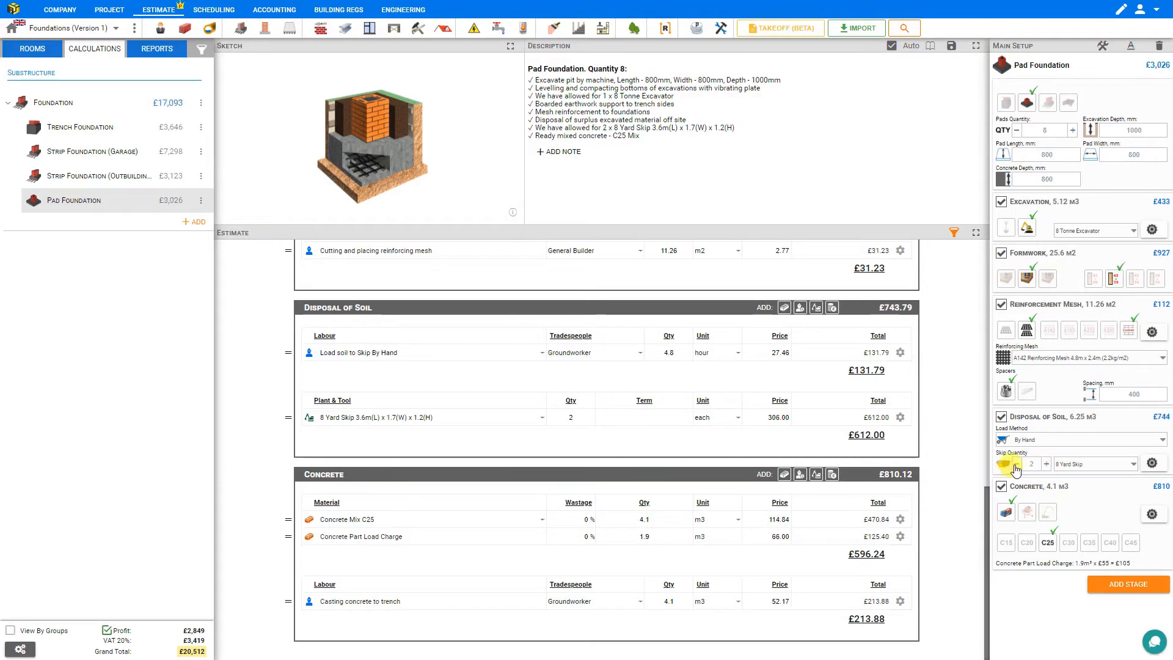
click(1016, 466)
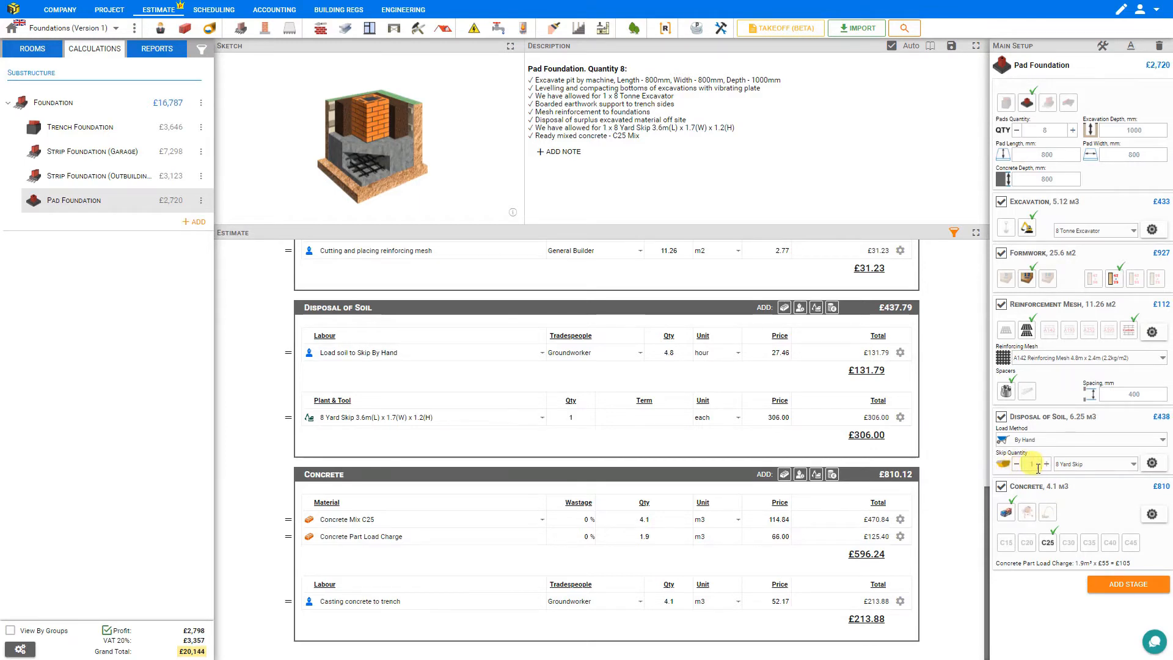
click(1135, 468)
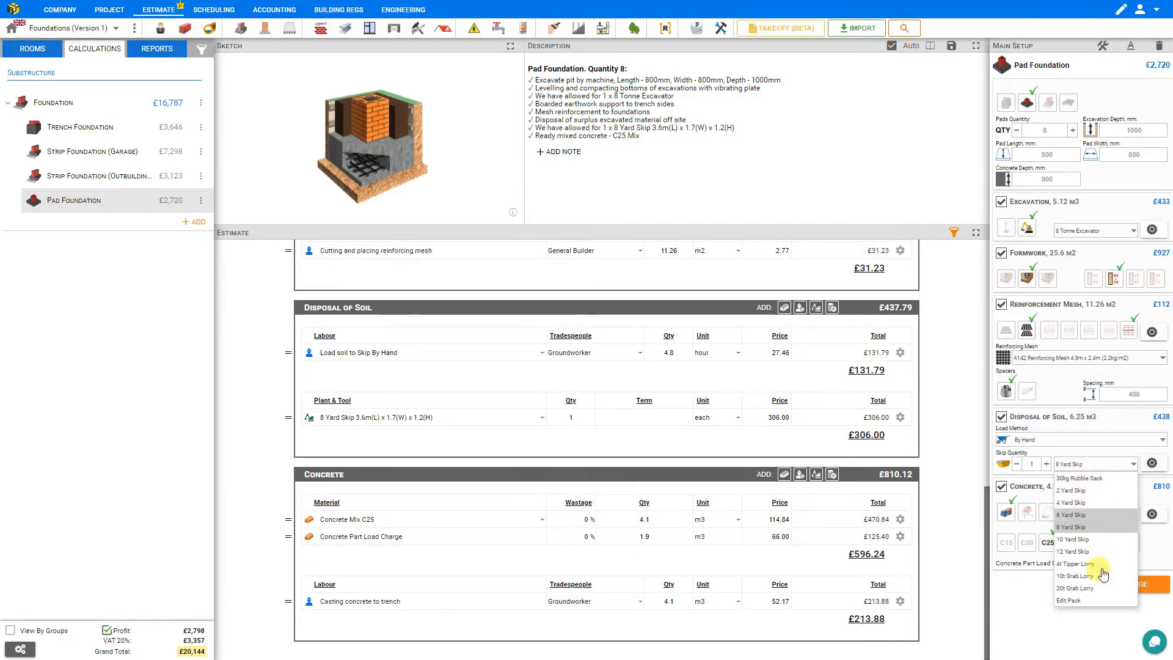
click(1127, 470)
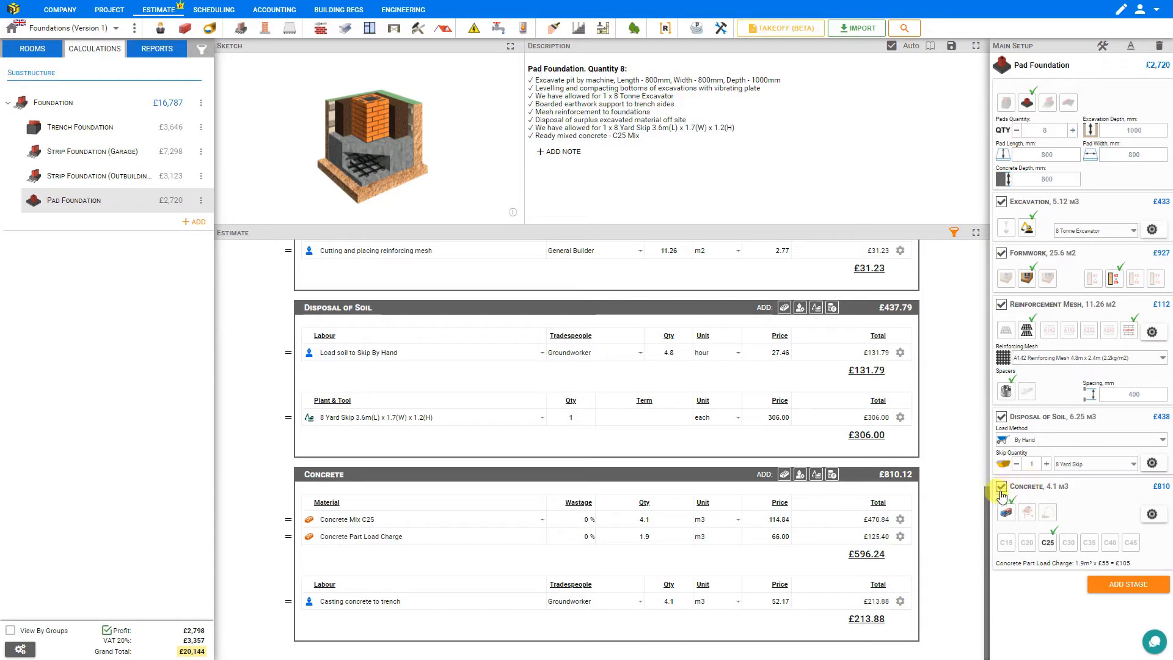
- Compare Mix On Site and Concrete Pump for the concrete stage, and choose ready mixed concrete with the C45 mix
click(1027, 513)
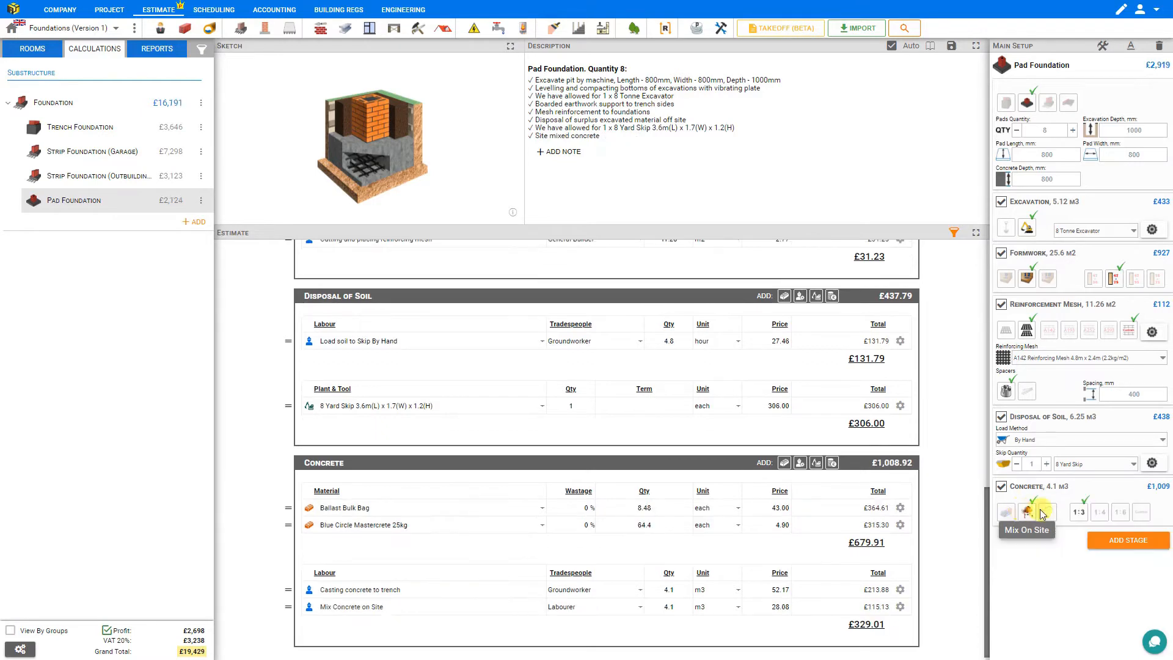
click(1049, 514)
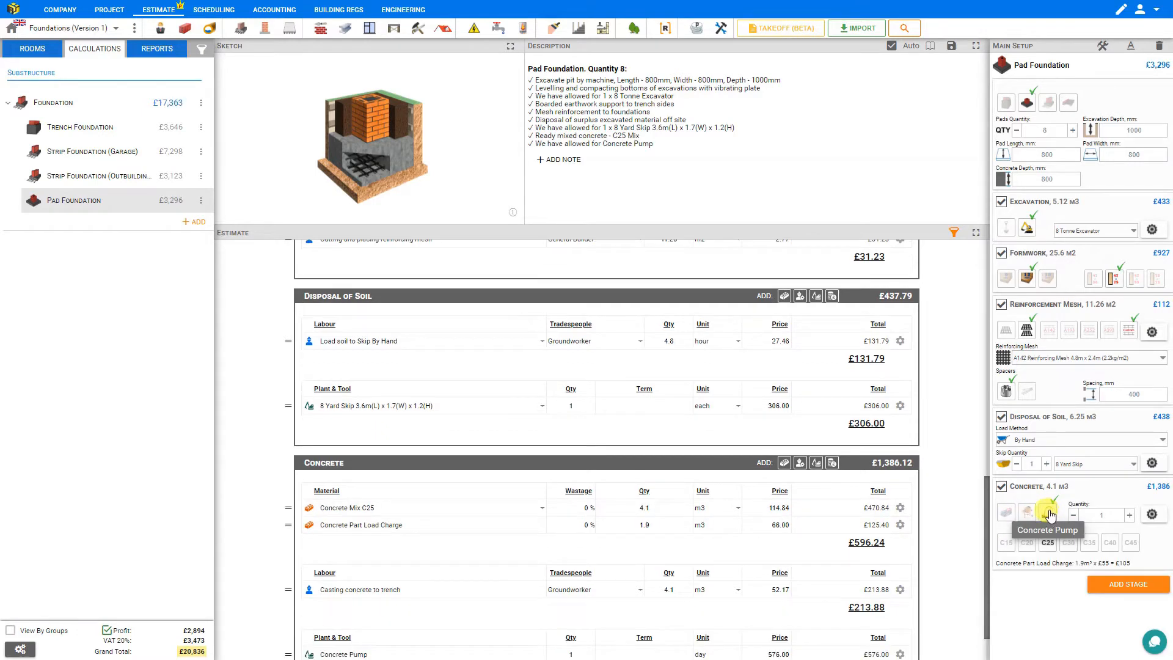
scroll(891, 458, down, 1)
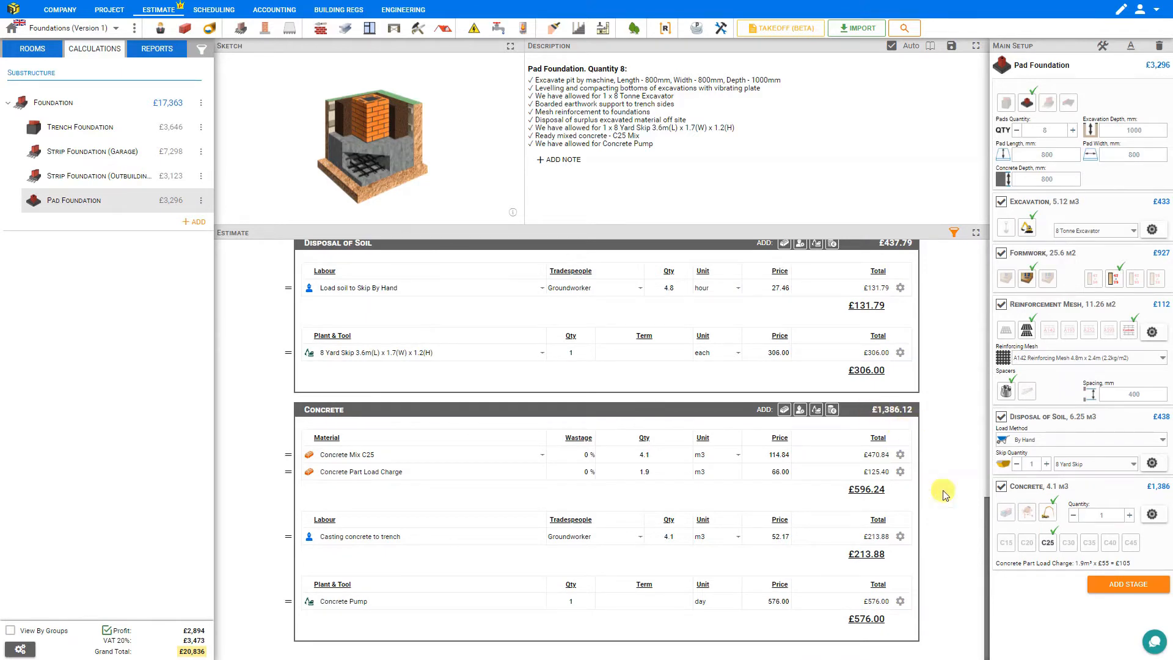
click(1005, 513)
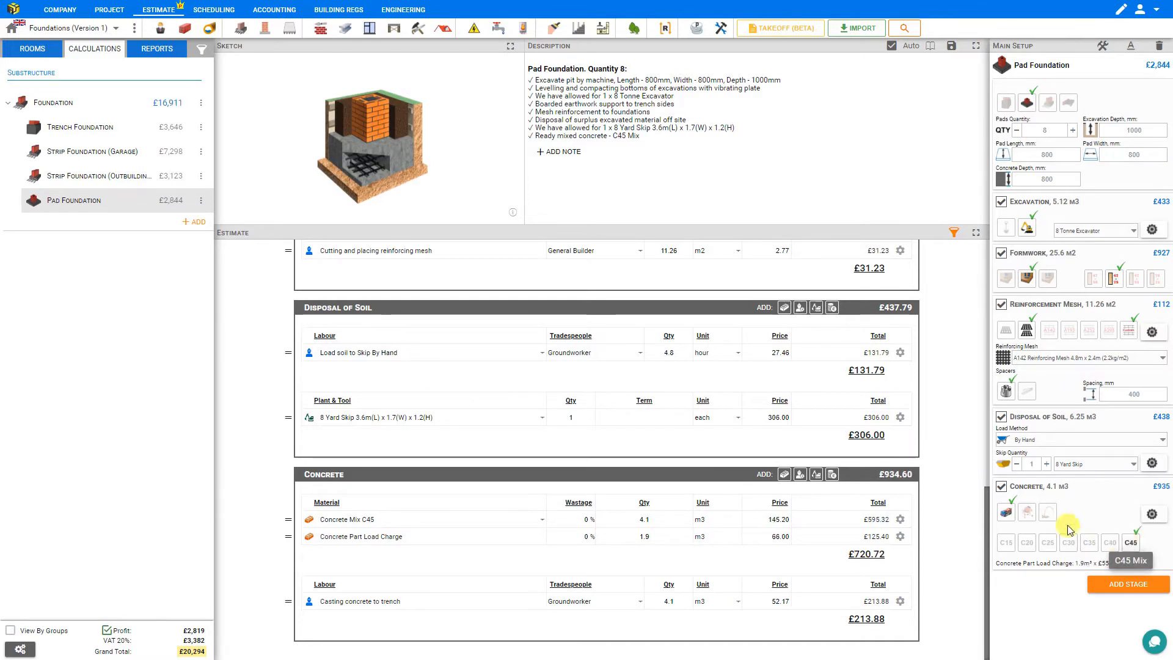
- Try a custom ratio for concrete mixed on site, and switch the supply method to Concrete Pump
click(1027, 515)
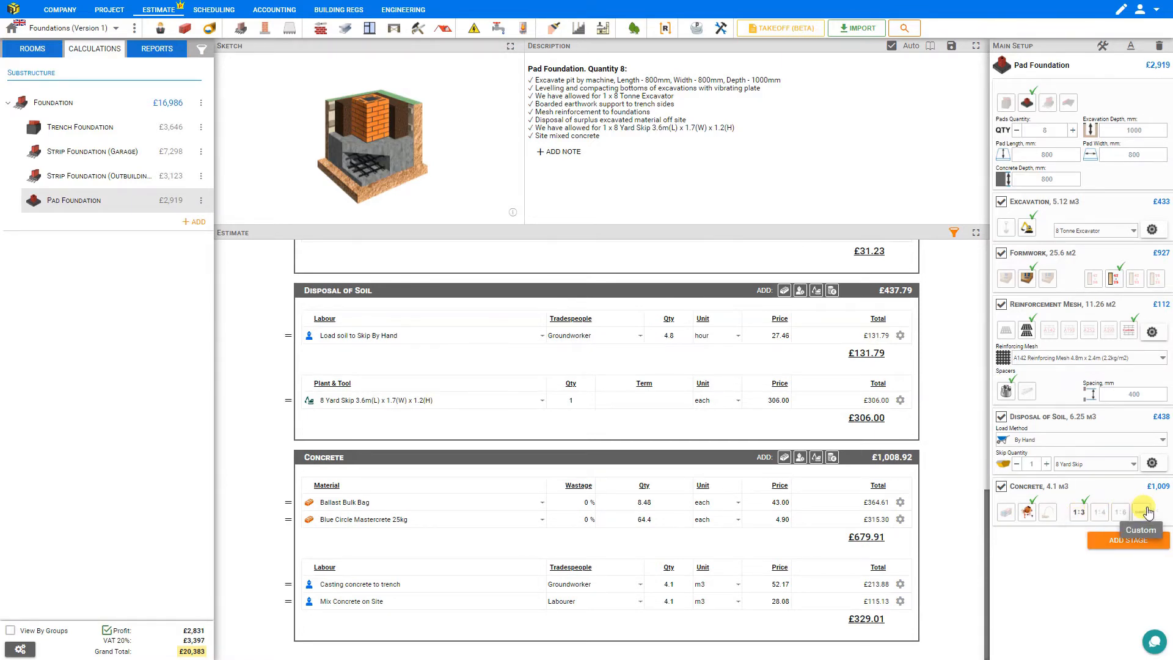
click(1147, 510)
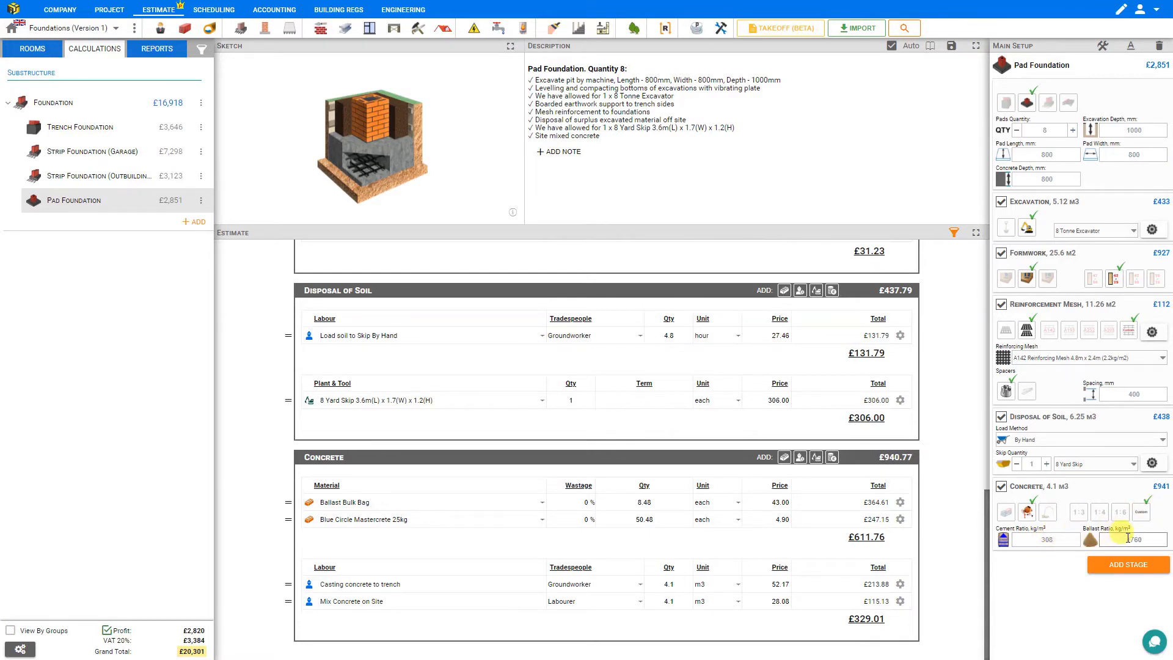
click(1050, 518)
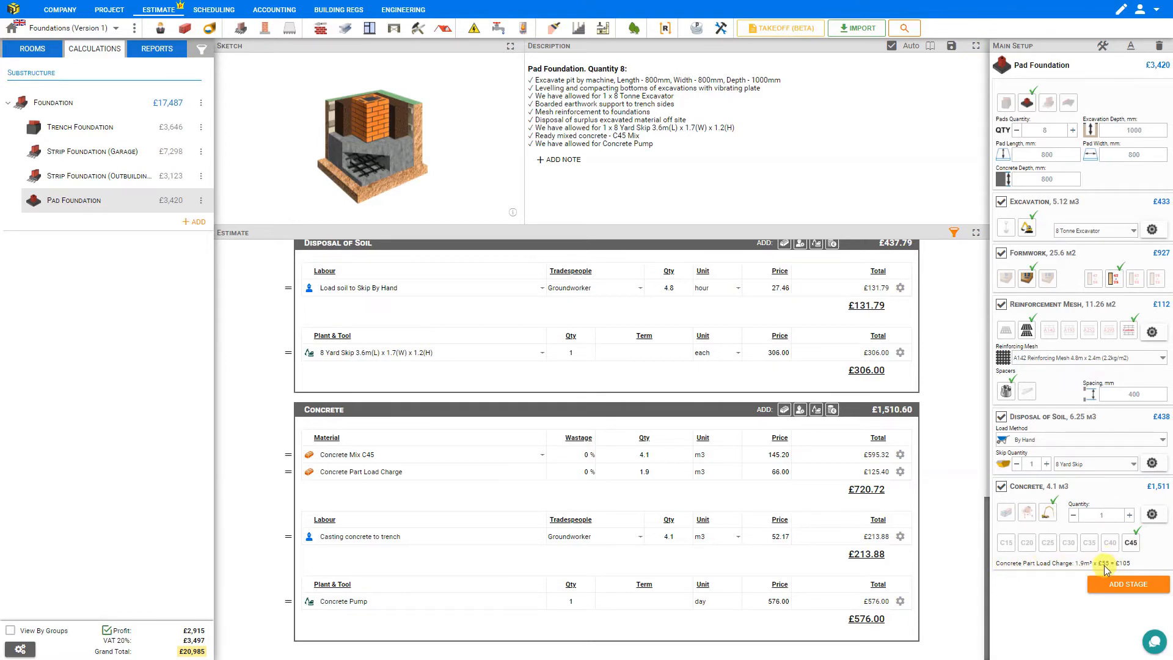
- Review the concrete settings for cubic meters per day, minimum concrete load and part load charge
click(1152, 514)
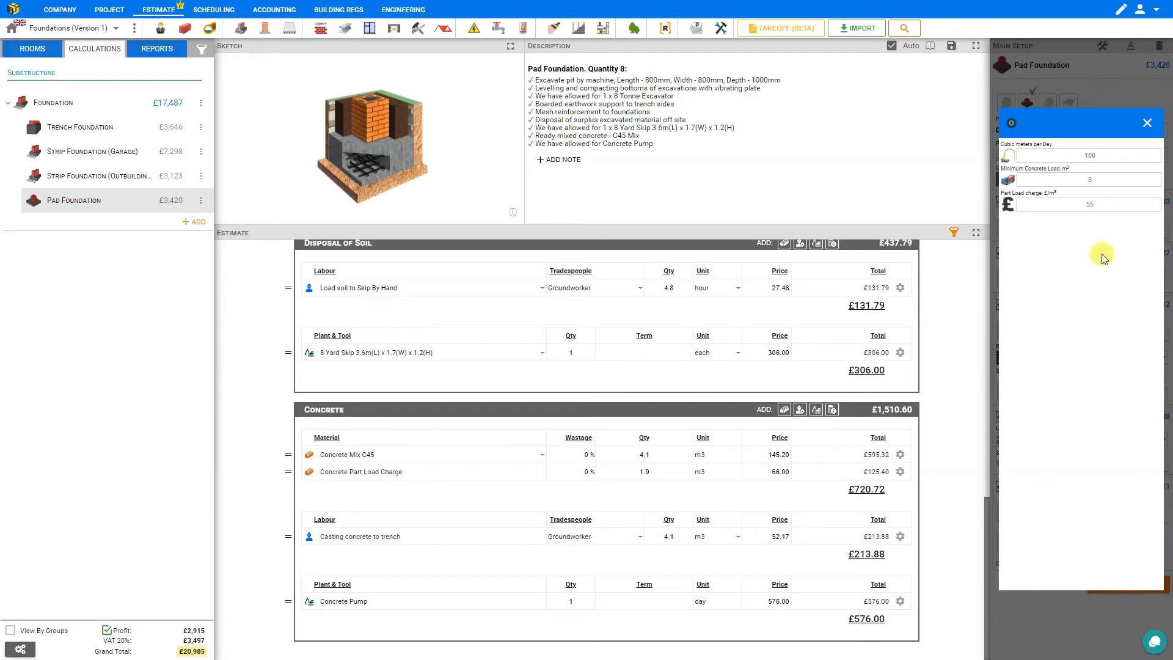
click(1095, 203)
click(1092, 176)
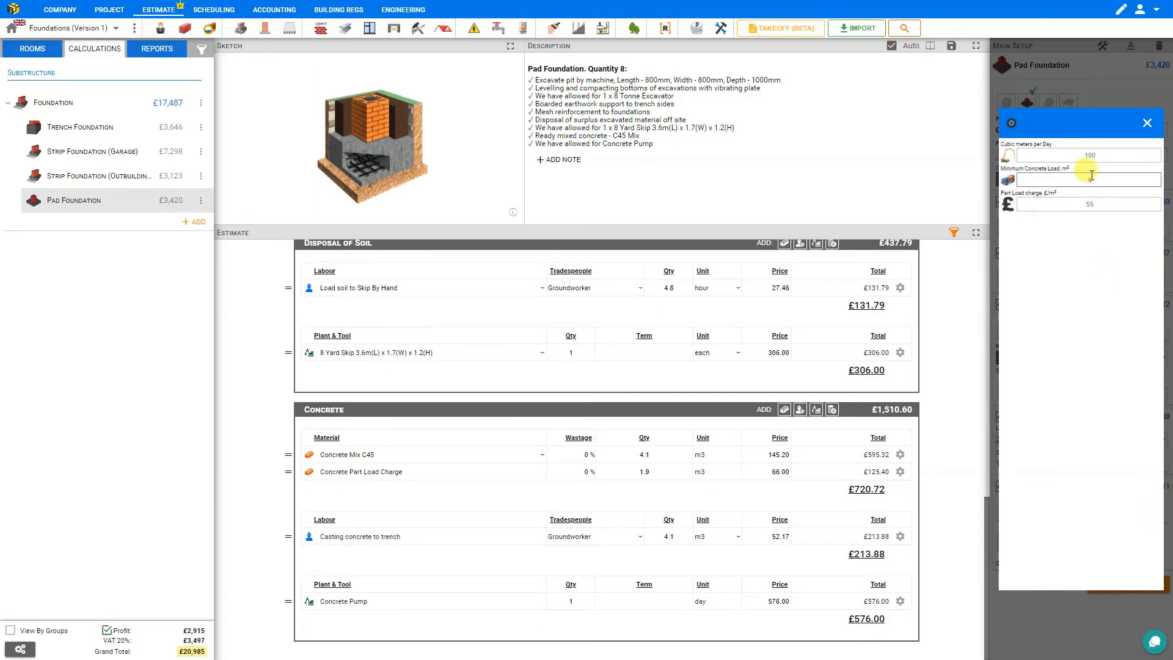
click(1094, 152)
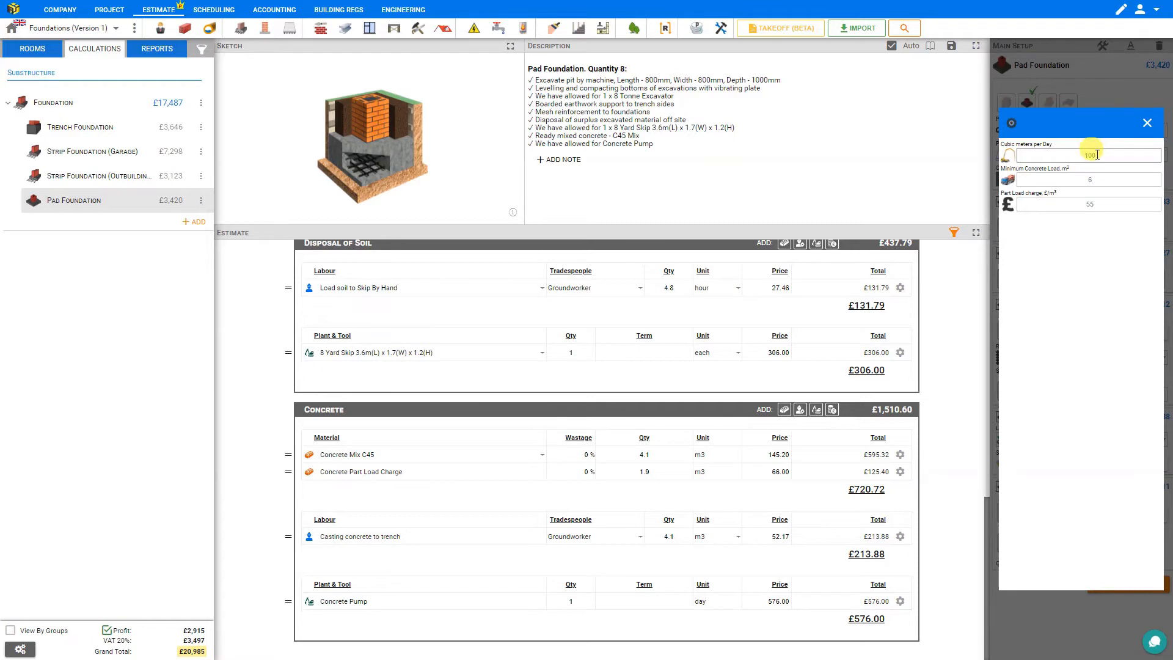
click(1148, 123)
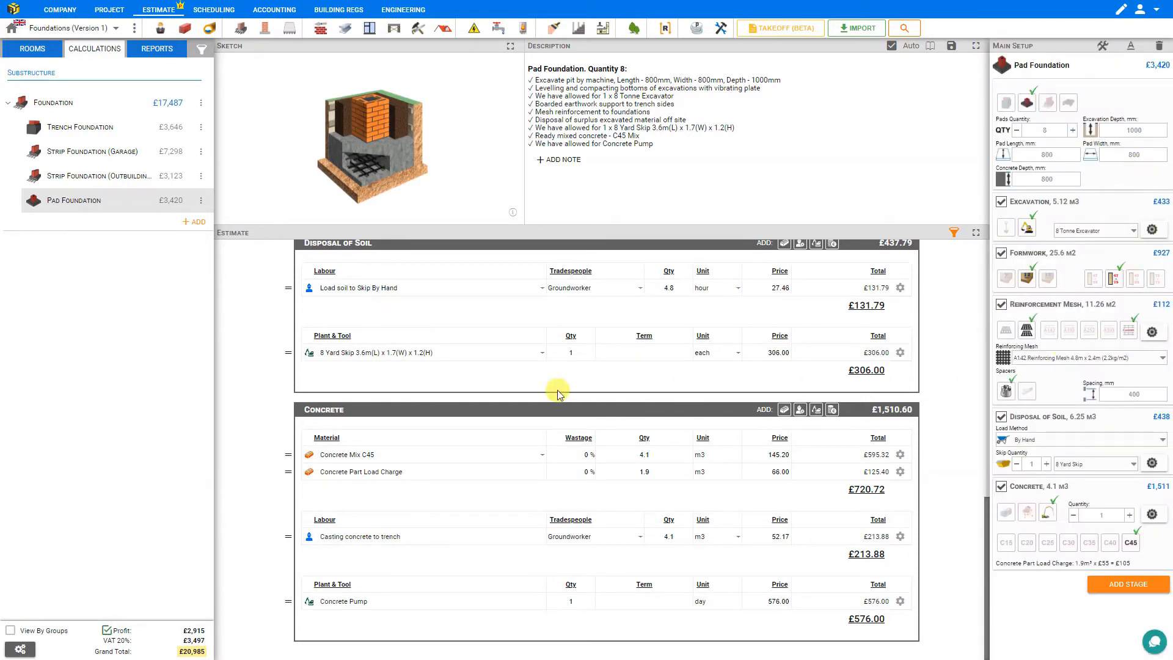
- Exclude material costs from the pad foundation's estimate, include them again, and exclude them once more
scroll(558, 394, up, 5)
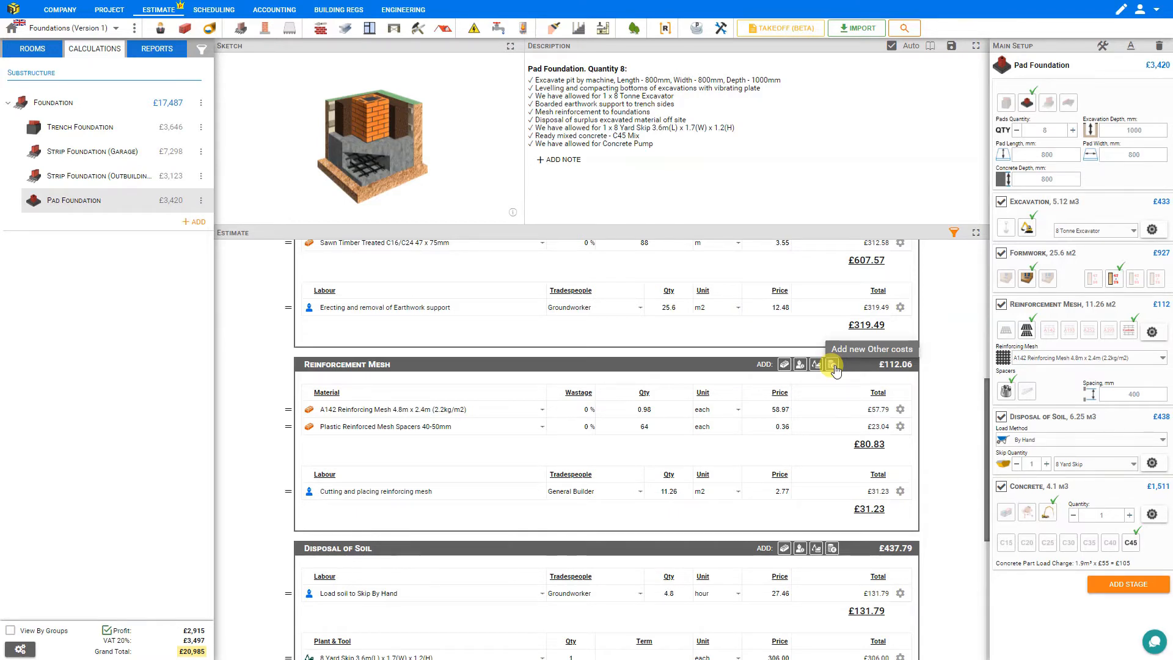
click(954, 234)
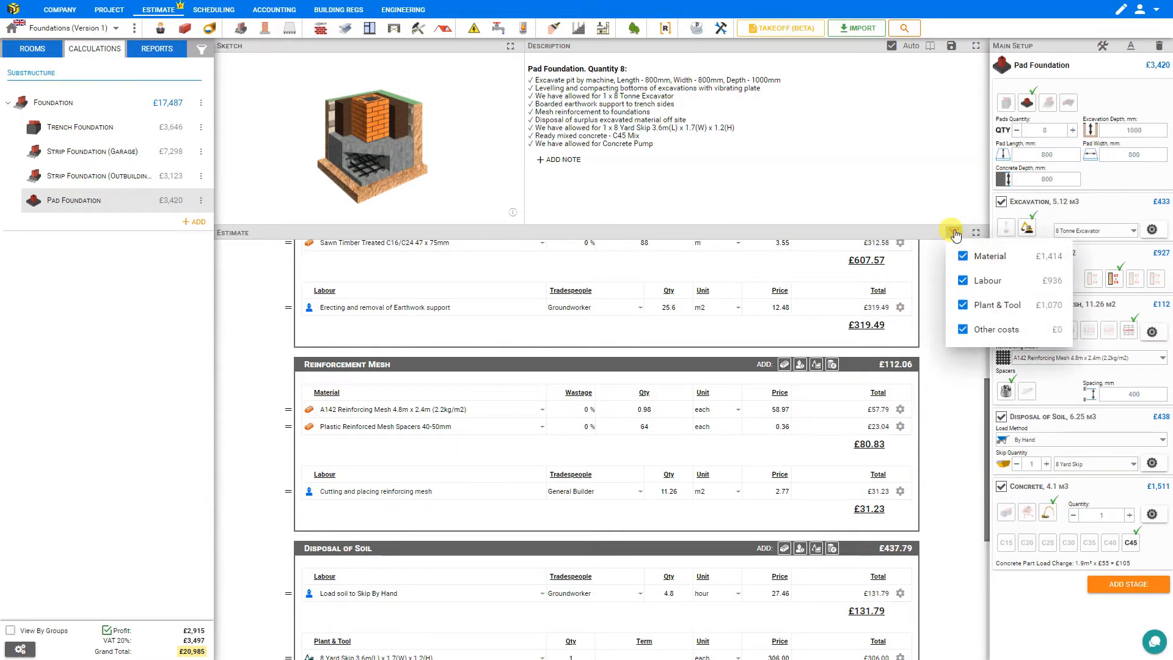
click(964, 259)
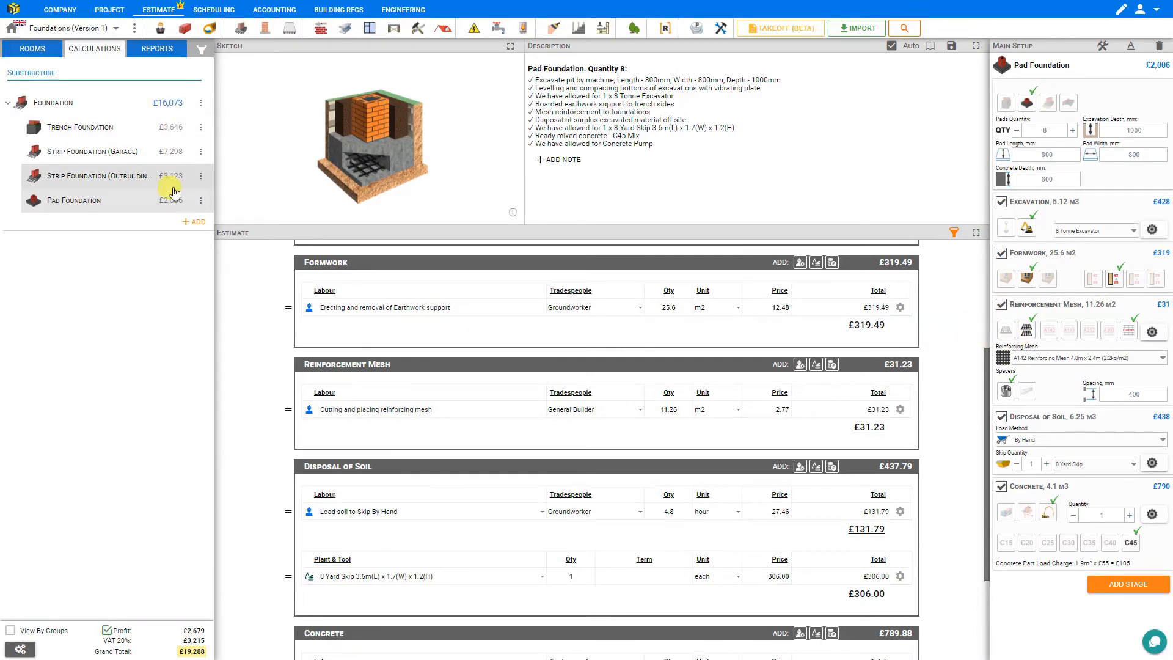
click(954, 232)
click(963, 257)
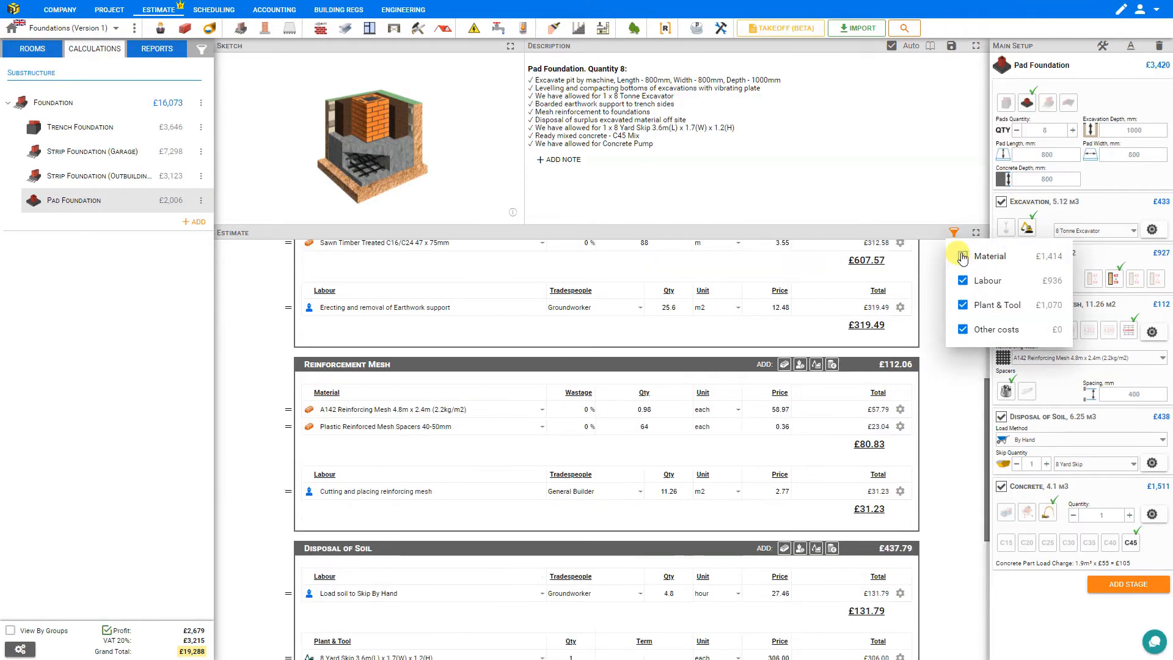
click(963, 257)
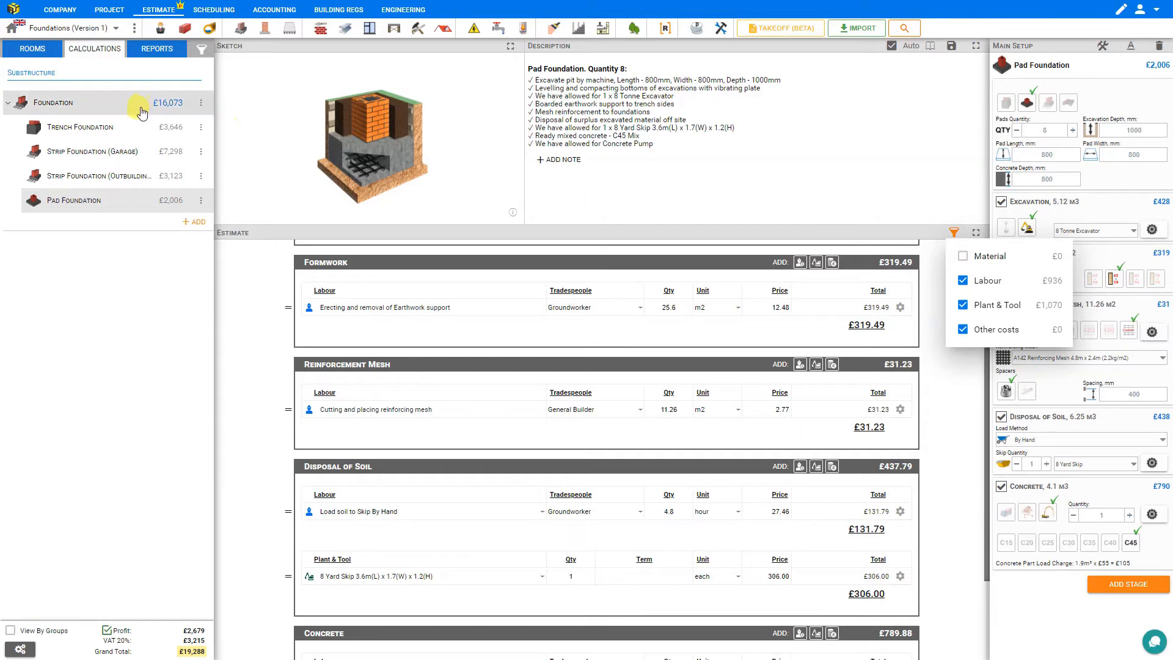
- Use the group filter to exclude material costs for all foundations, and include them all again
click(202, 53)
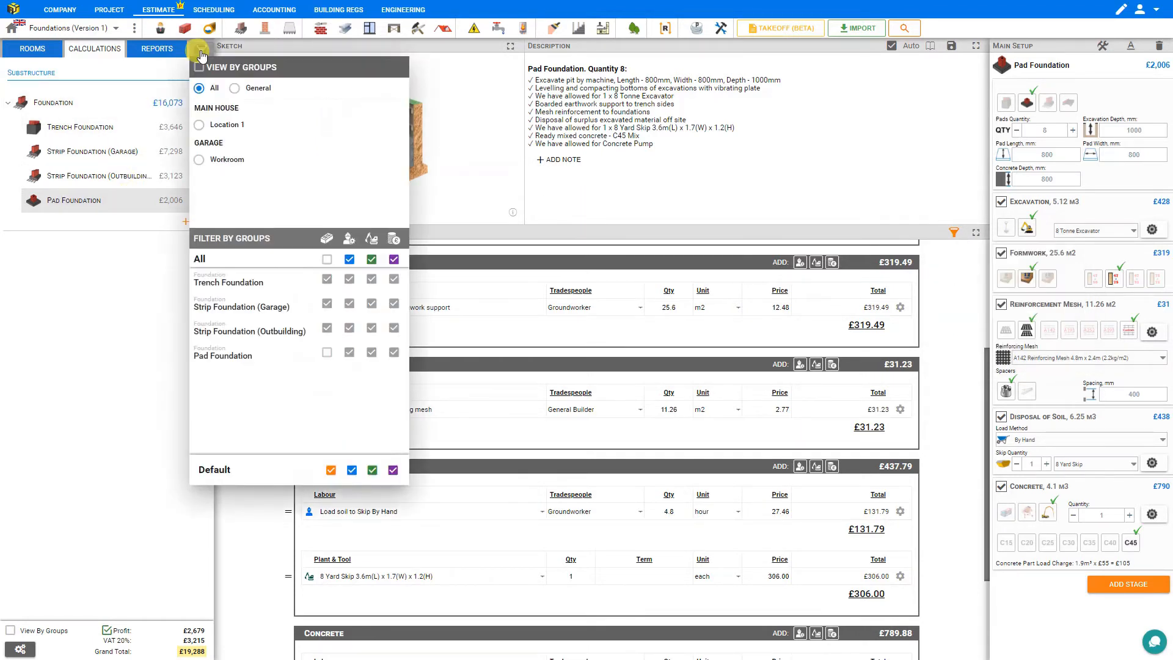
click(327, 260)
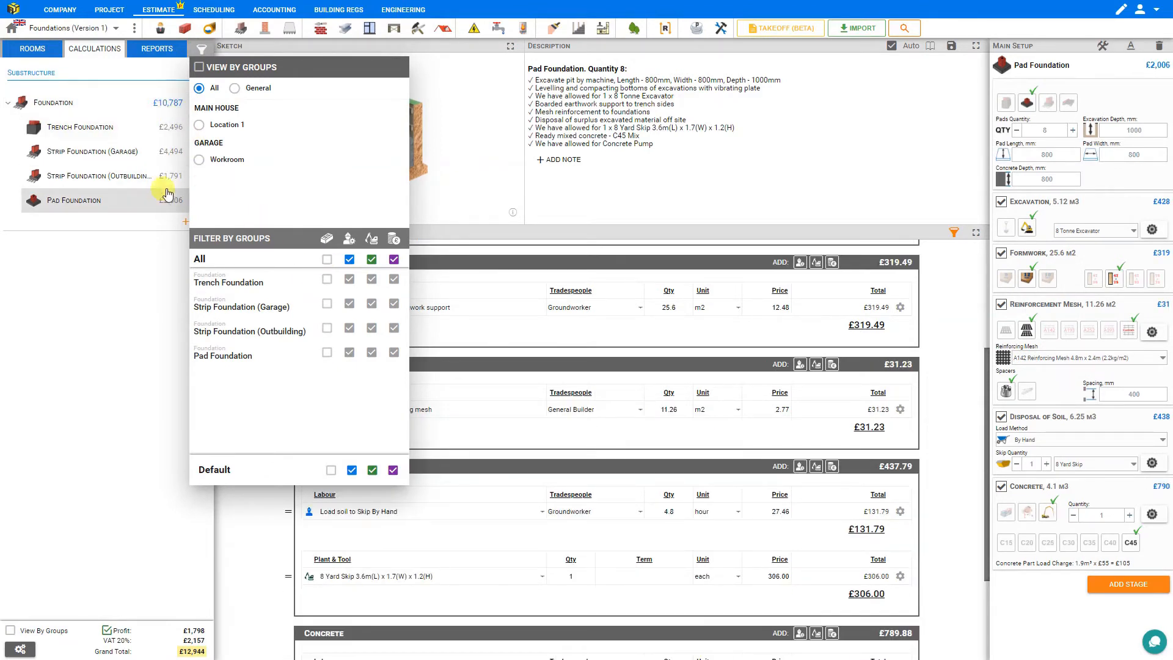
click(328, 260)
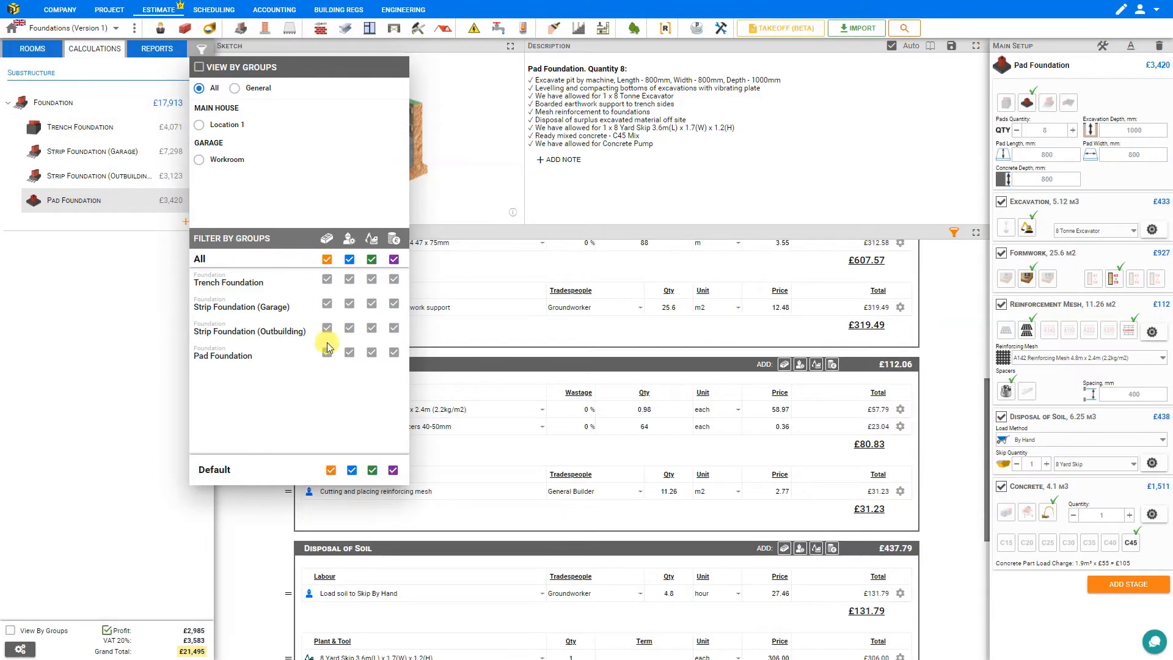
click(202, 51)
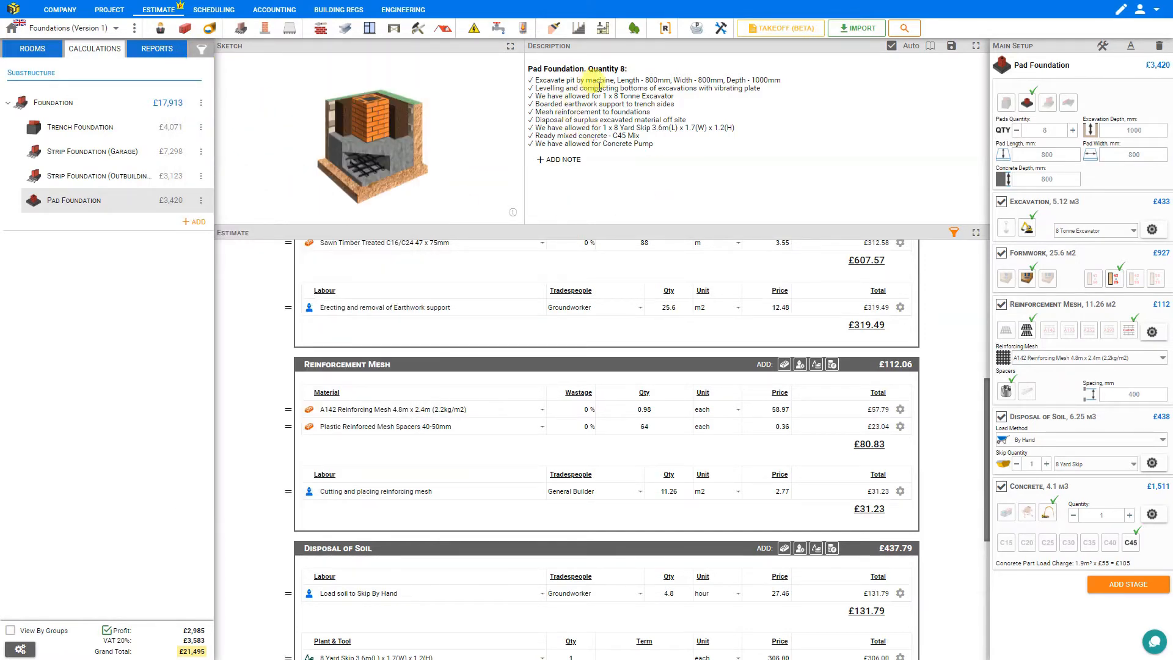
- Add a note to the pad foundation's description with the circled A symbol and the text "£80 per m3 of concrete"
click(562, 162)
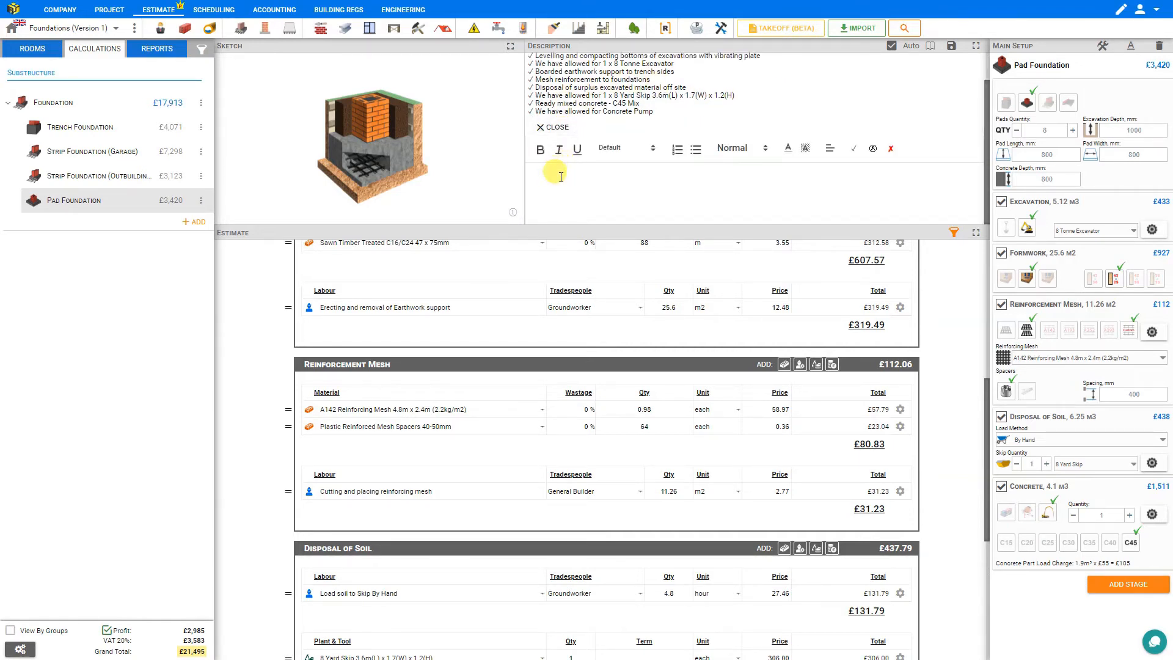
click(854, 150)
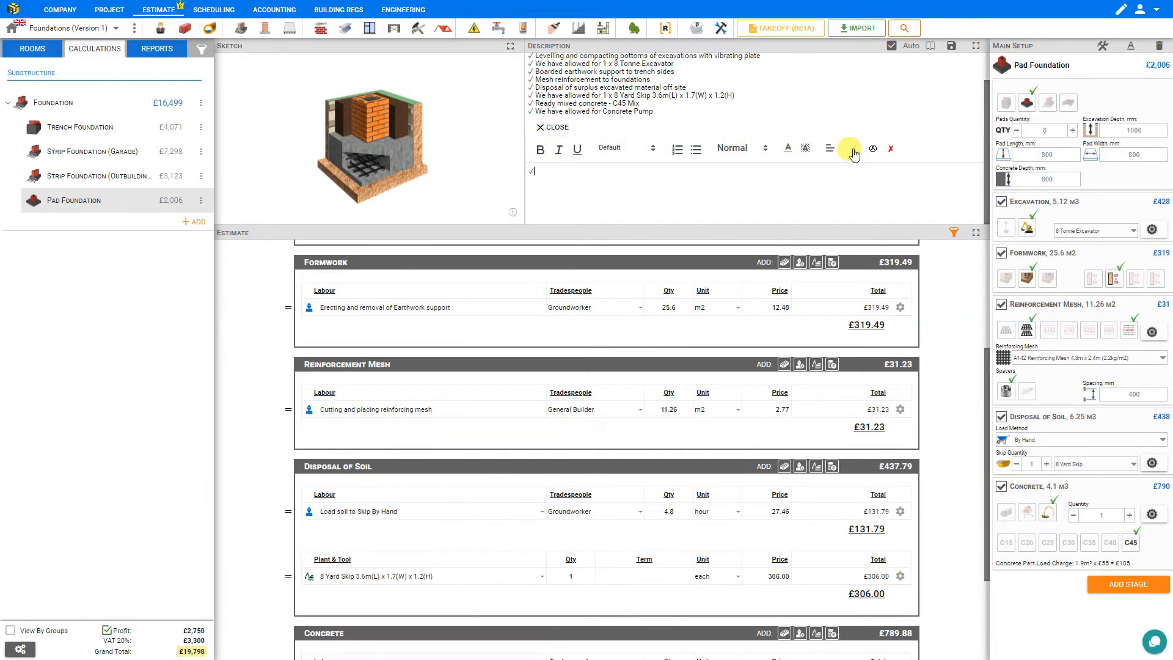
click(855, 153)
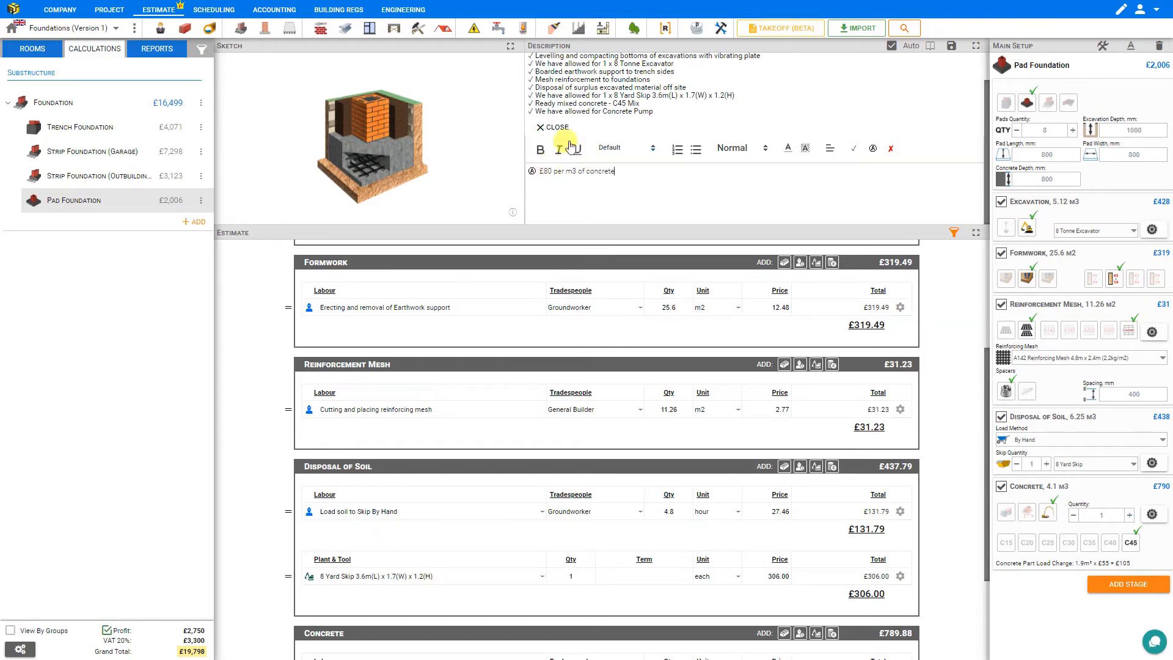
click(550, 127)
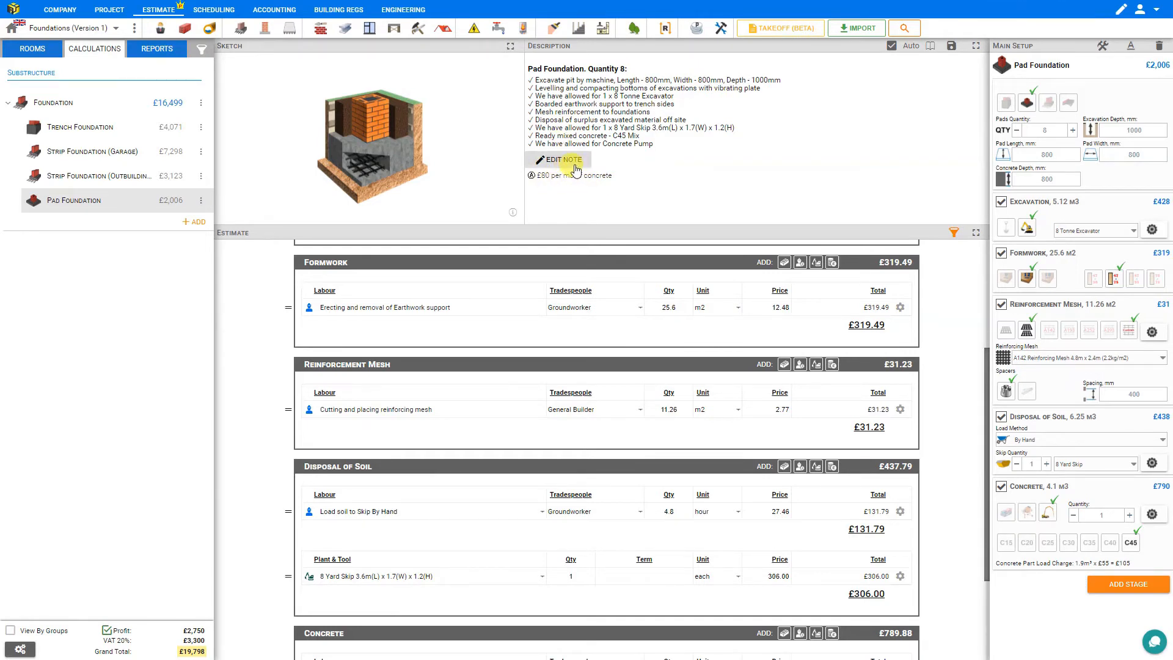
- Exclude the concrete stage from the pad foundation, and include it again
click(1003, 487)
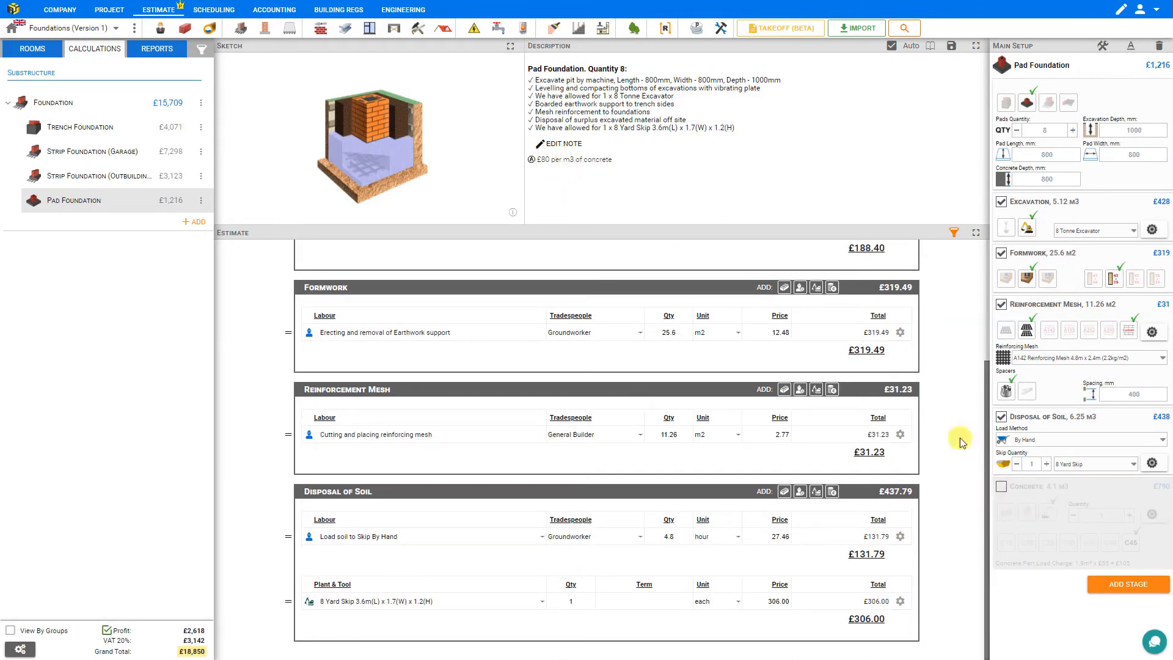
click(1001, 487)
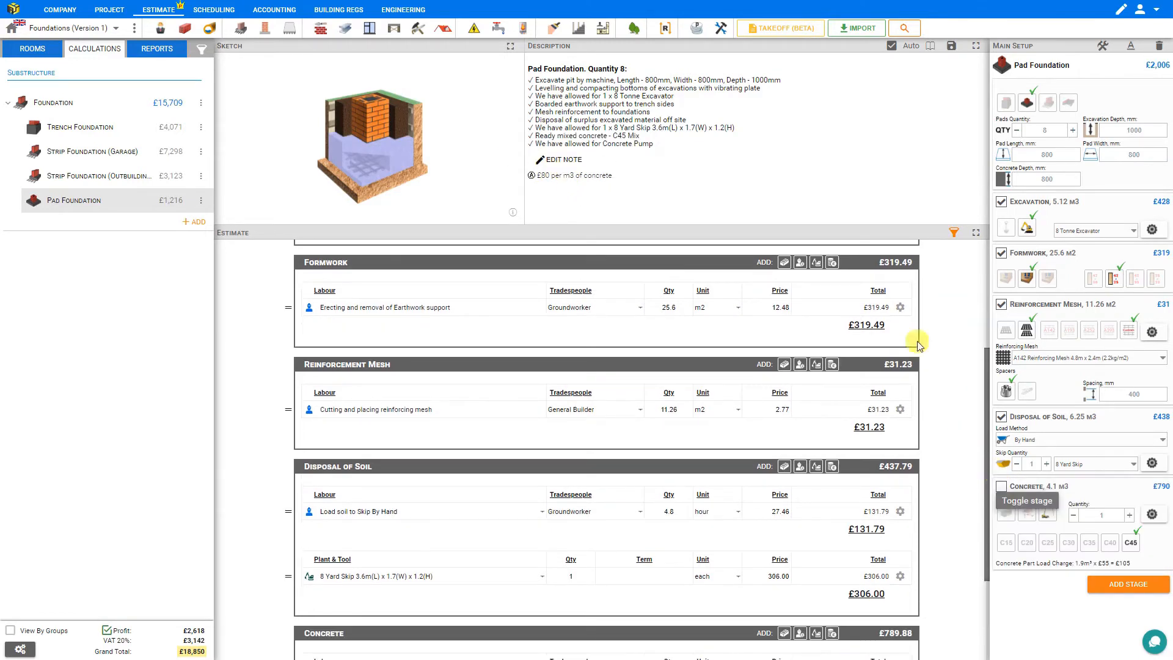
- Try editing the pad foundation's description manually by deleting "for Concrete Pump" from its last line, and restore the automatic description
click(891, 47)
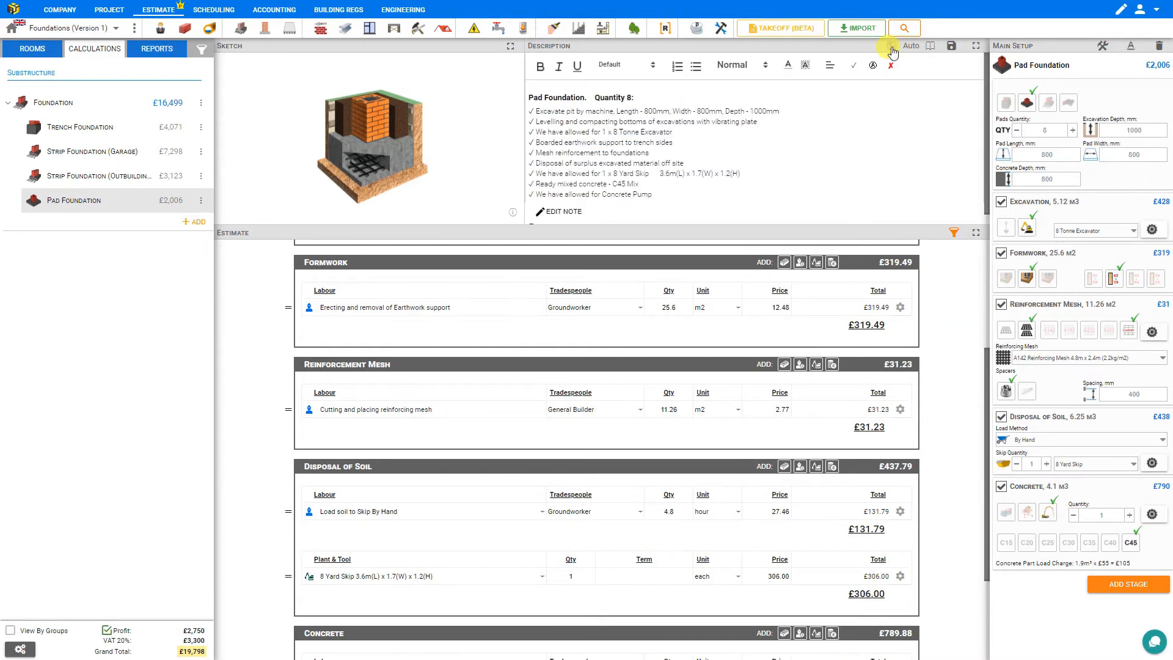
click(668, 193)
drag(589, 194, 672, 194)
key(BackSpace)
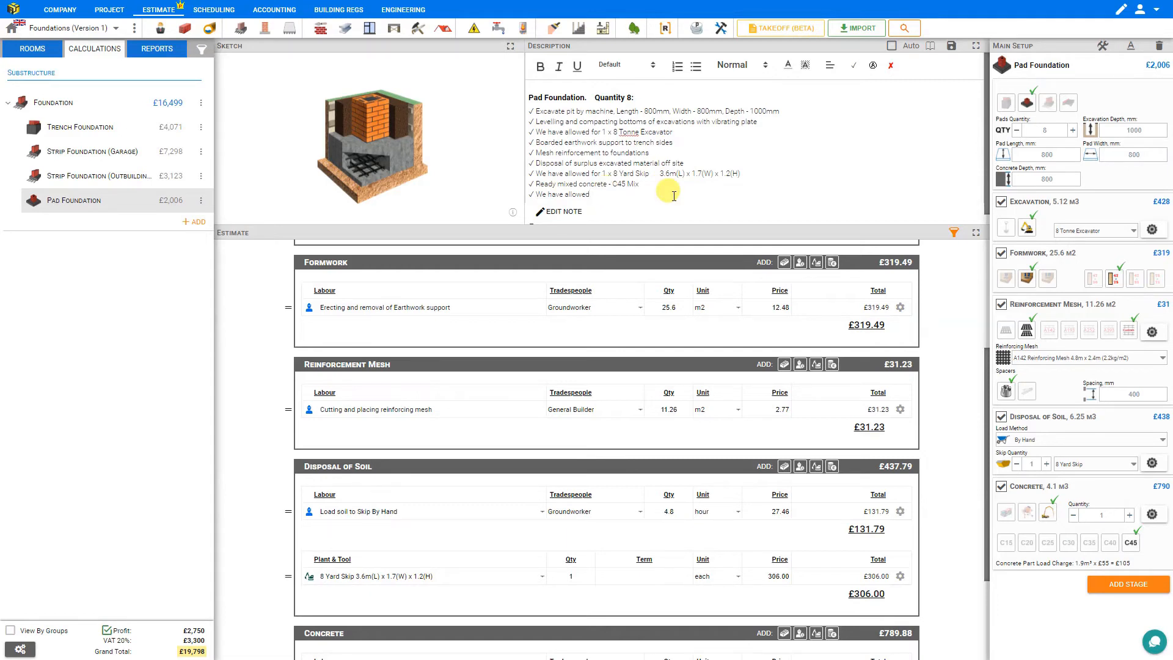
click(892, 48)
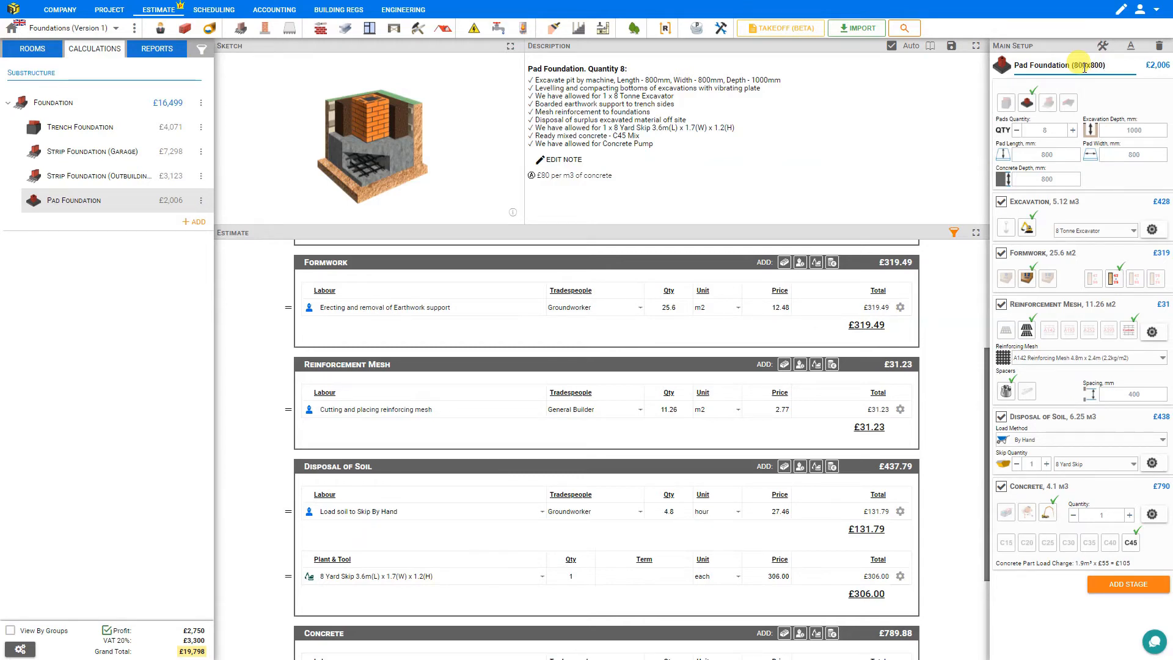
- Rename the pad foundation as "Pad Foundation (800x800)"
key(Return)
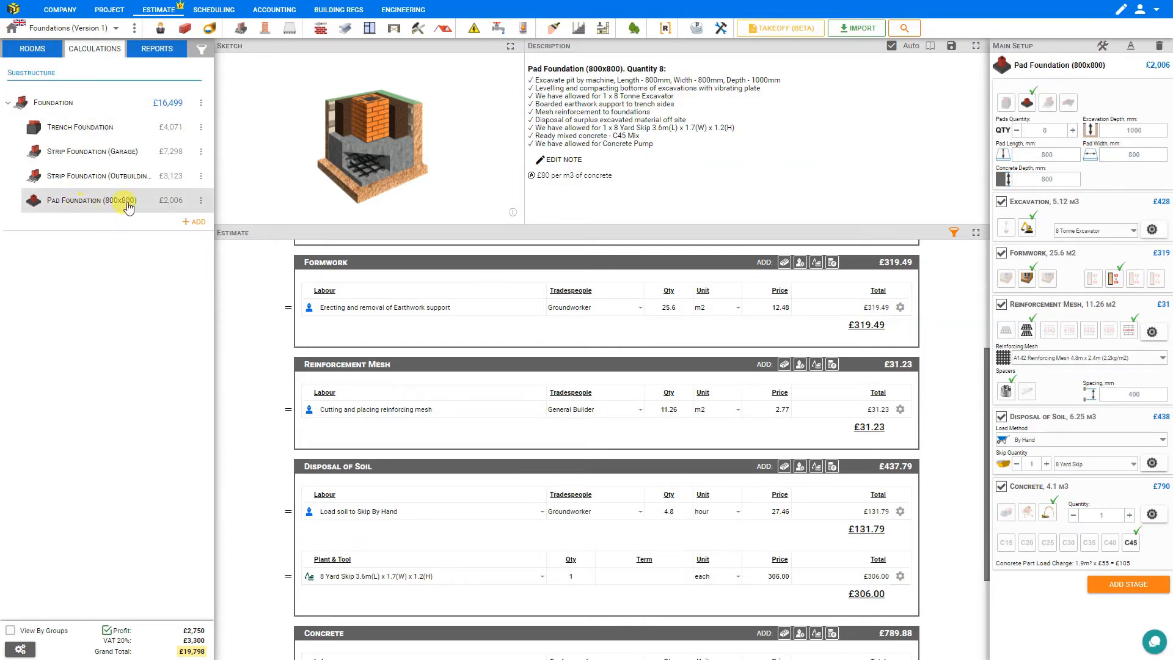
click(194, 222)
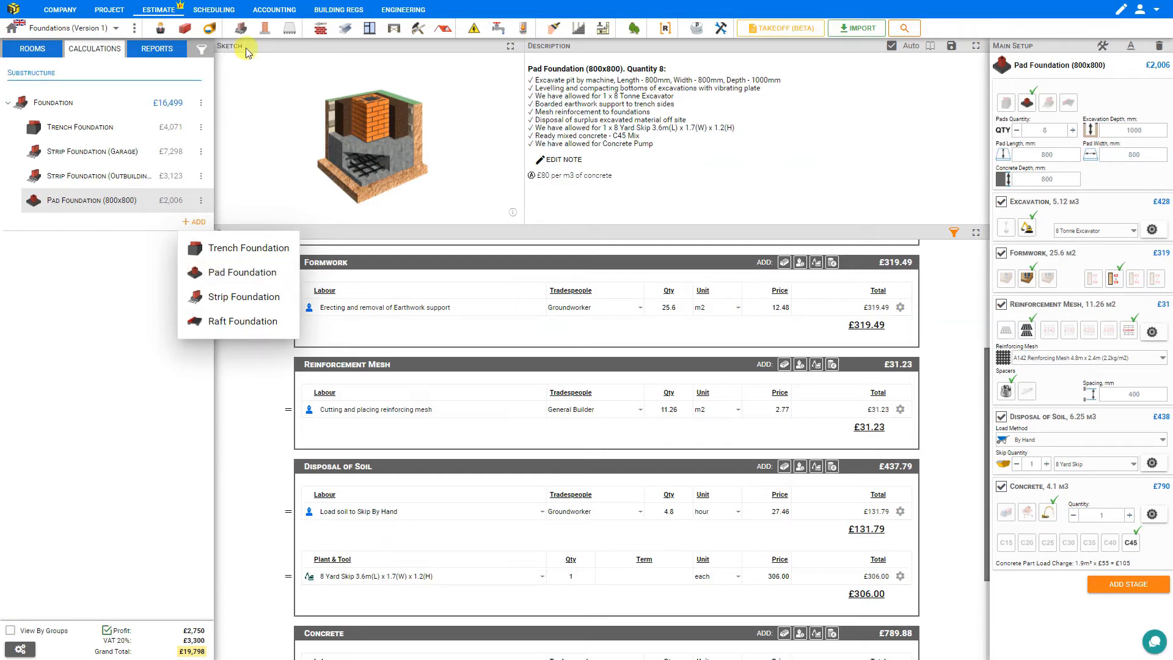
click(239, 27)
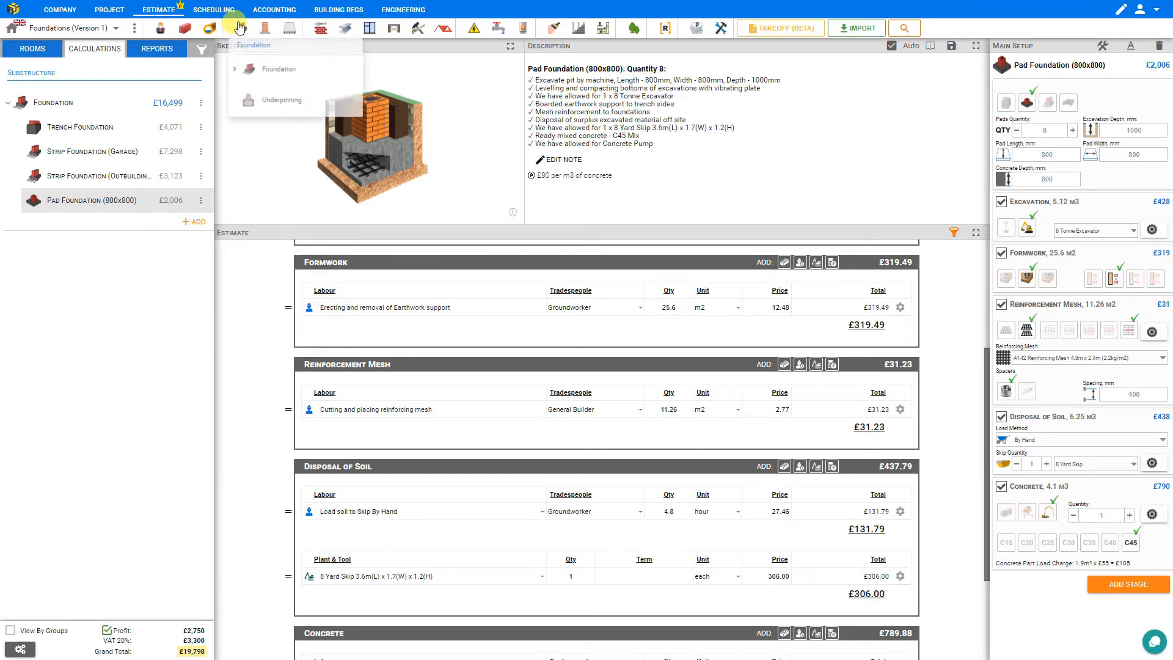
click(236, 78)
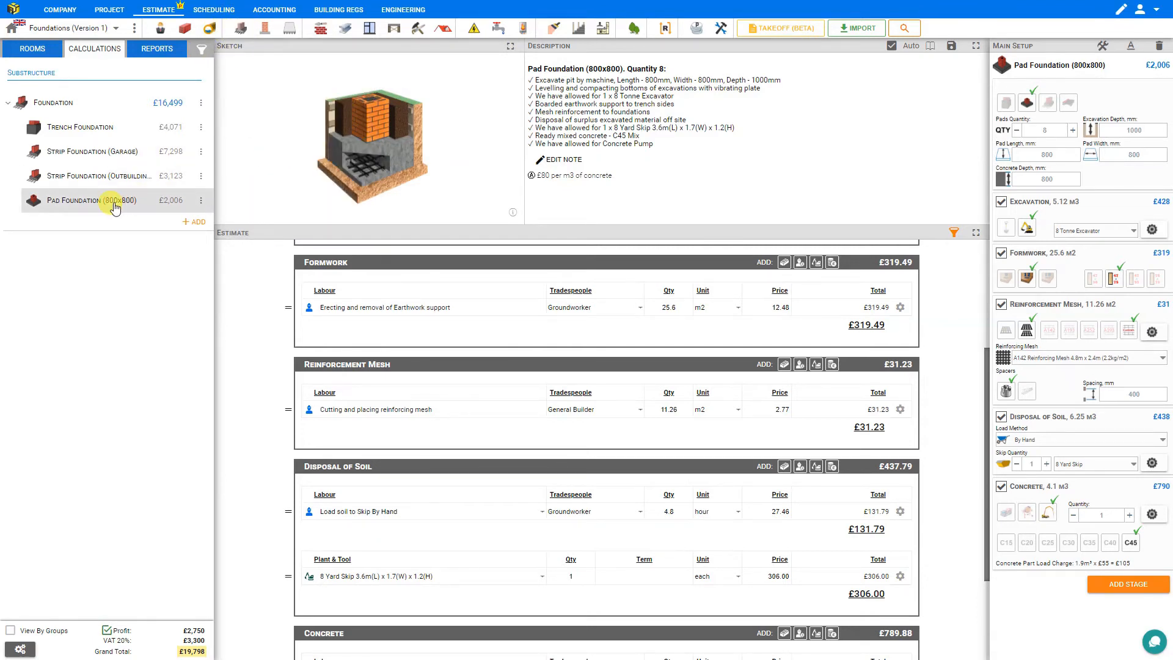
- Duplicate the 800x800 pad foundation and rename the copy as "Pad Foundation (1200x1200)"
click(201, 202)
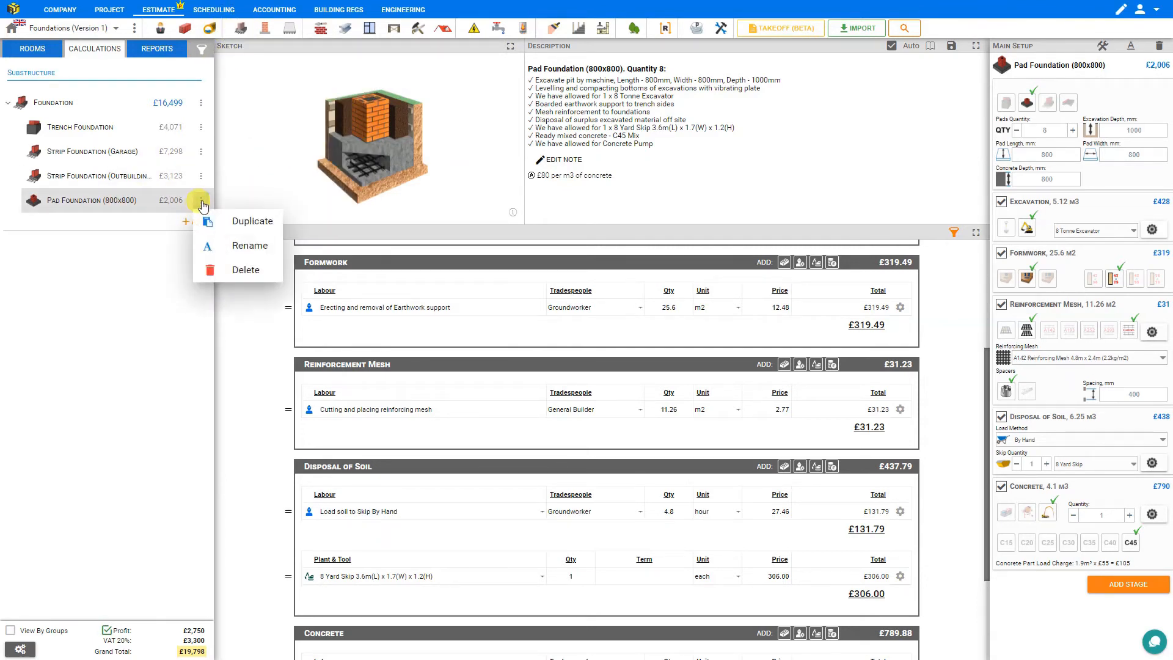
click(213, 224)
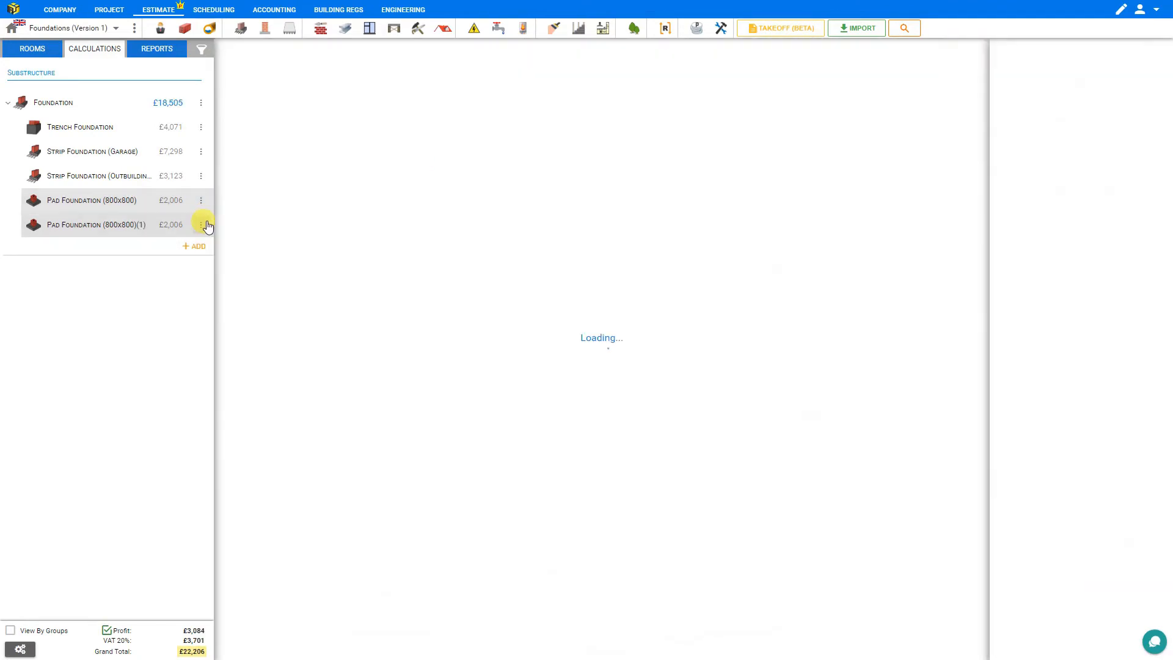
click(128, 226)
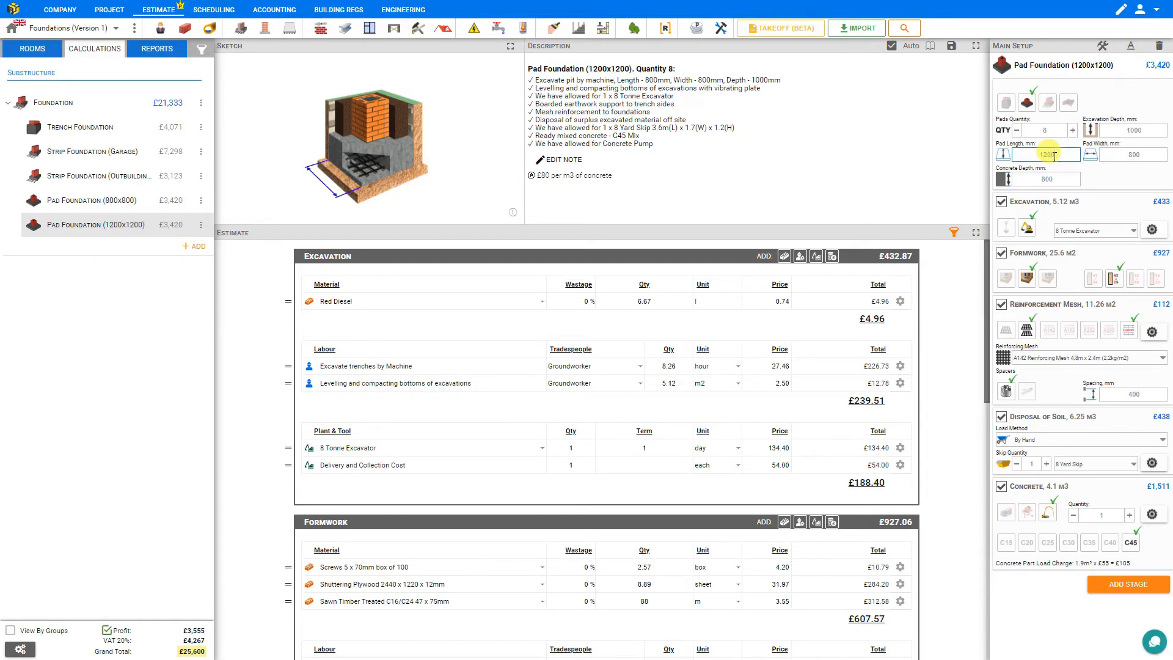
- Set the duplicated pad foundation's length and width to 1200 mm
text(12)
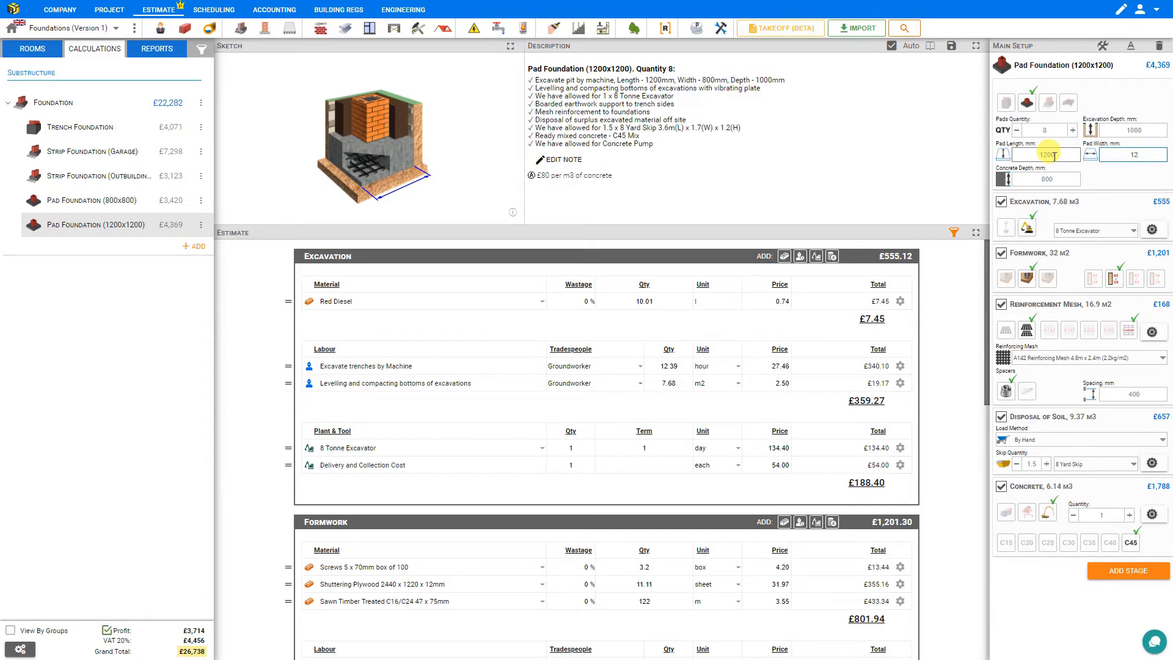
text(00)
click(1115, 186)
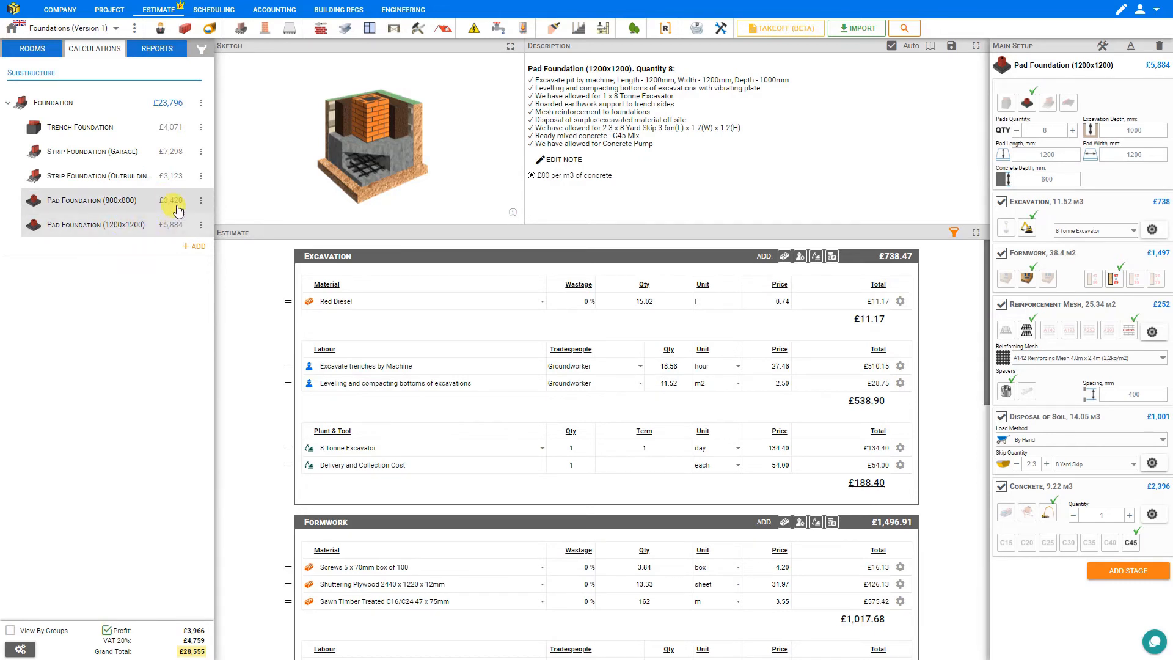
- Open the project's quote report and review the descriptions of the trench, strip and pad foundations
click(152, 54)
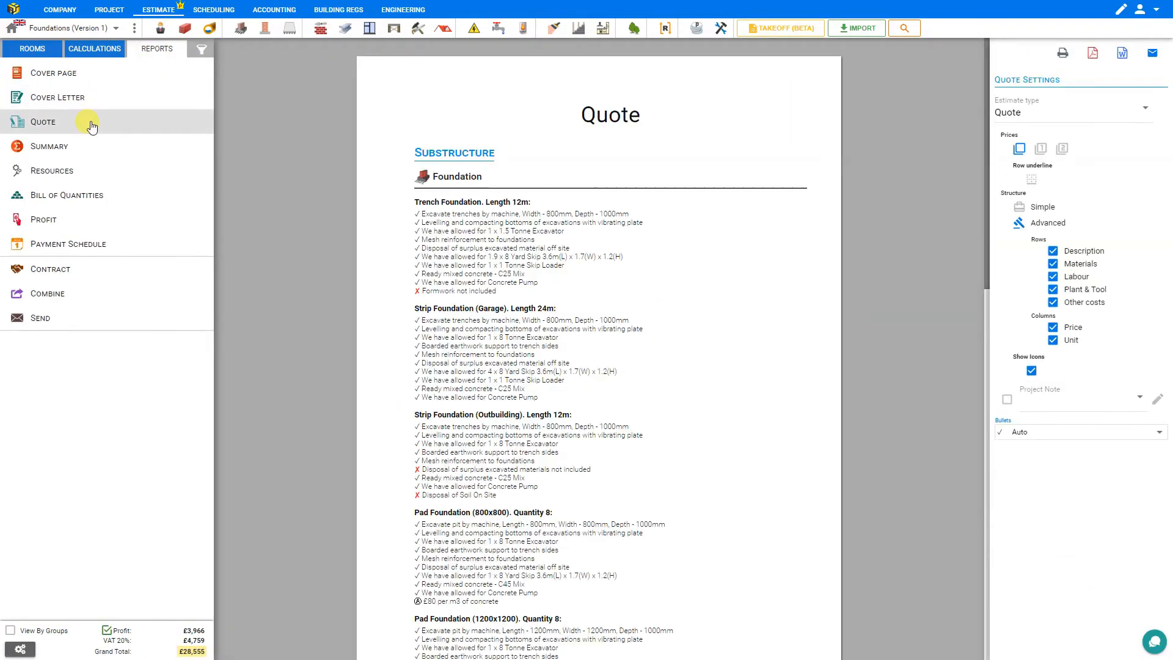
scroll(532, 318, down, 3)
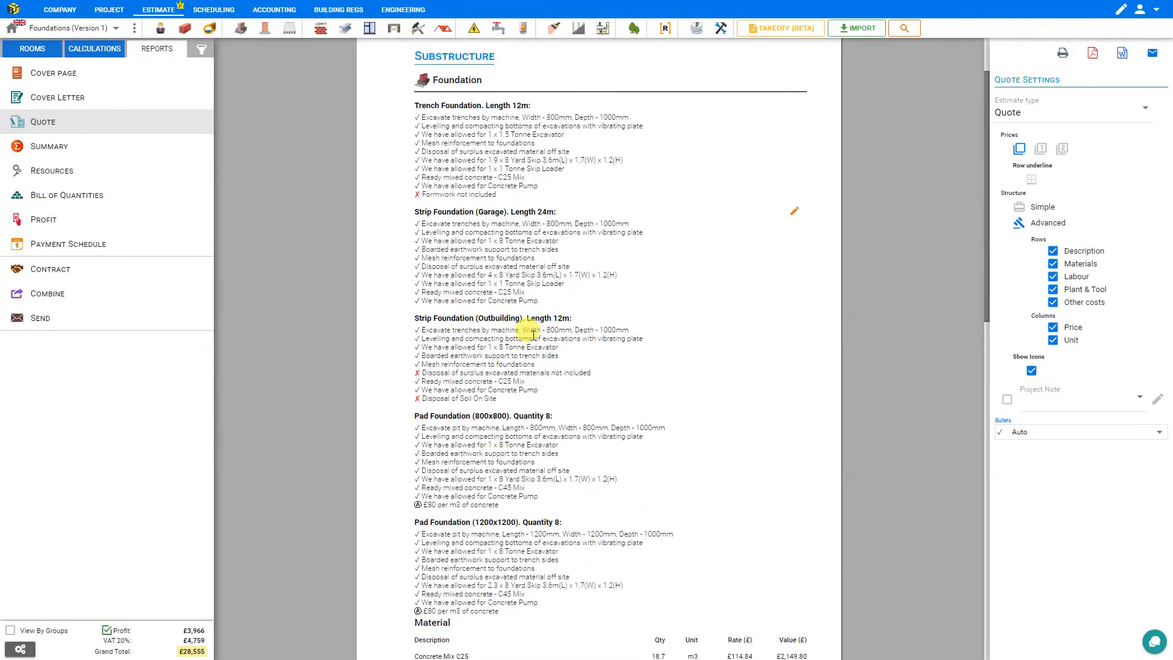
mouse_move(467, 327)
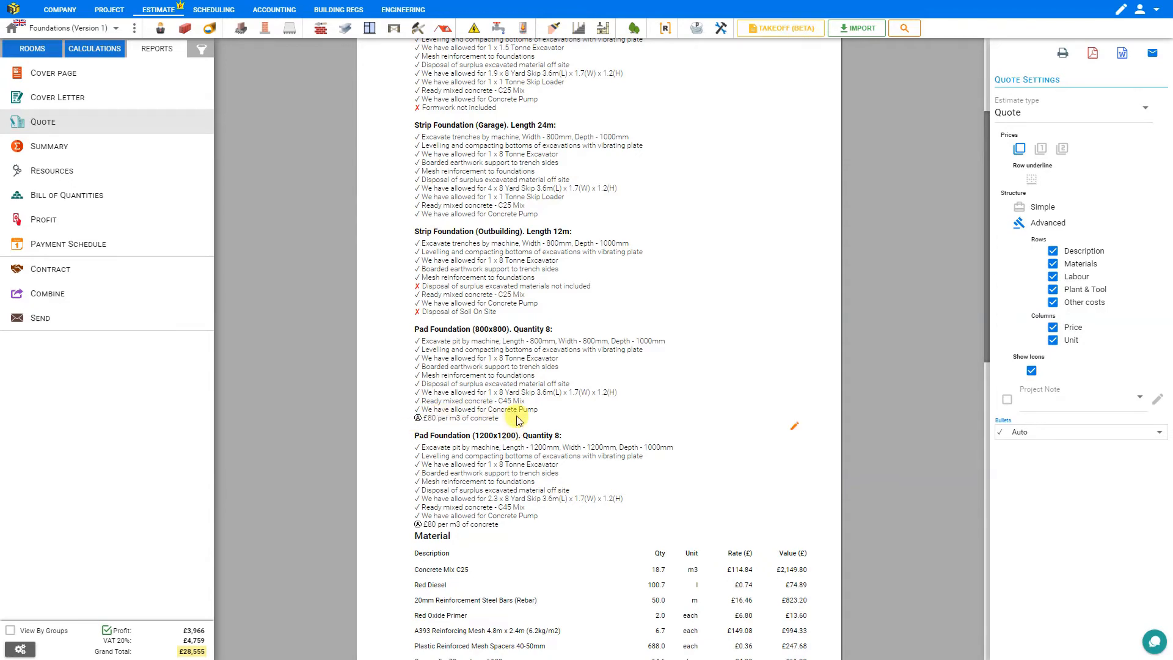
scroll(518, 418, up, 3)
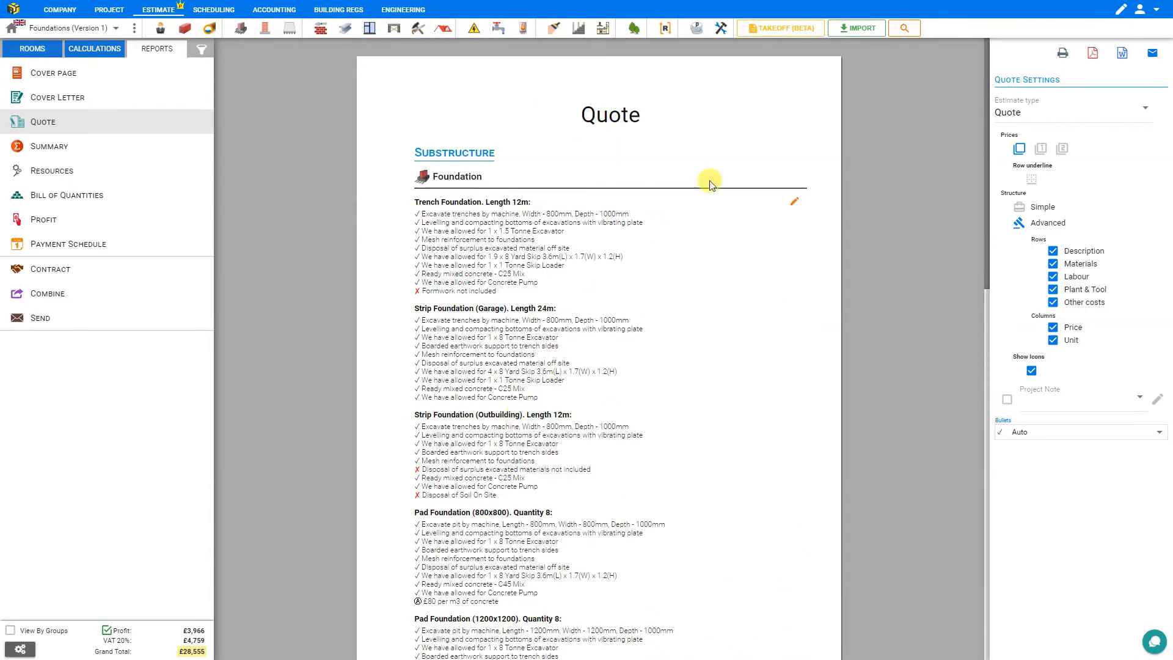
- Set the quote's estimate type to Proposal and check the totals at the end of the document
click(1143, 109)
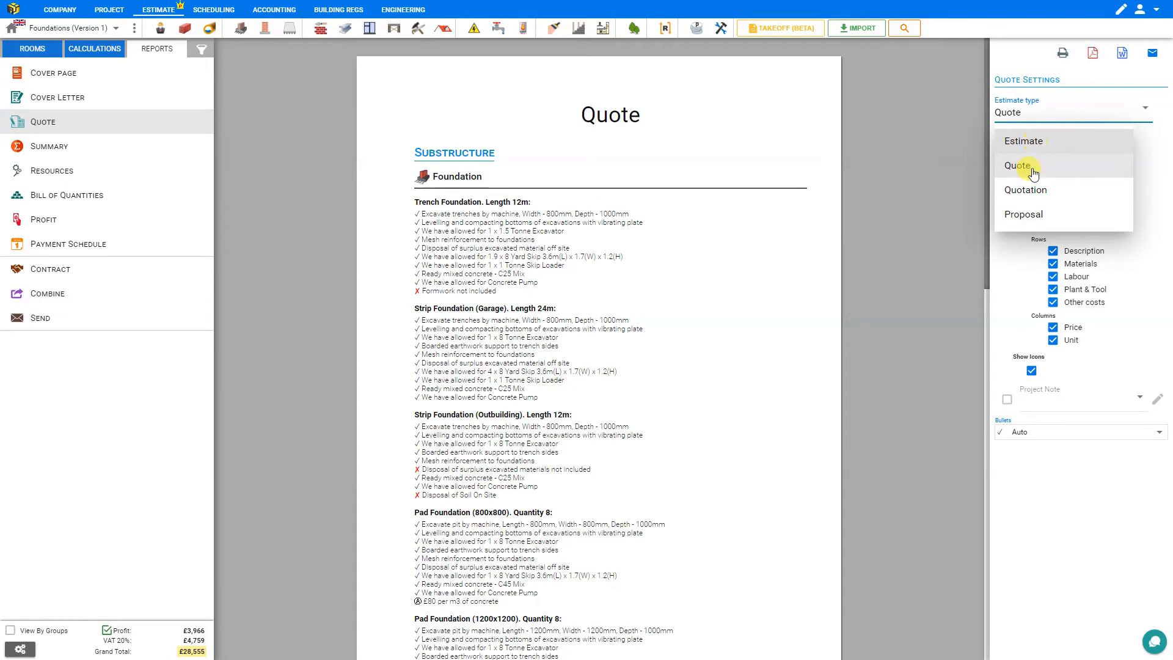
click(1028, 211)
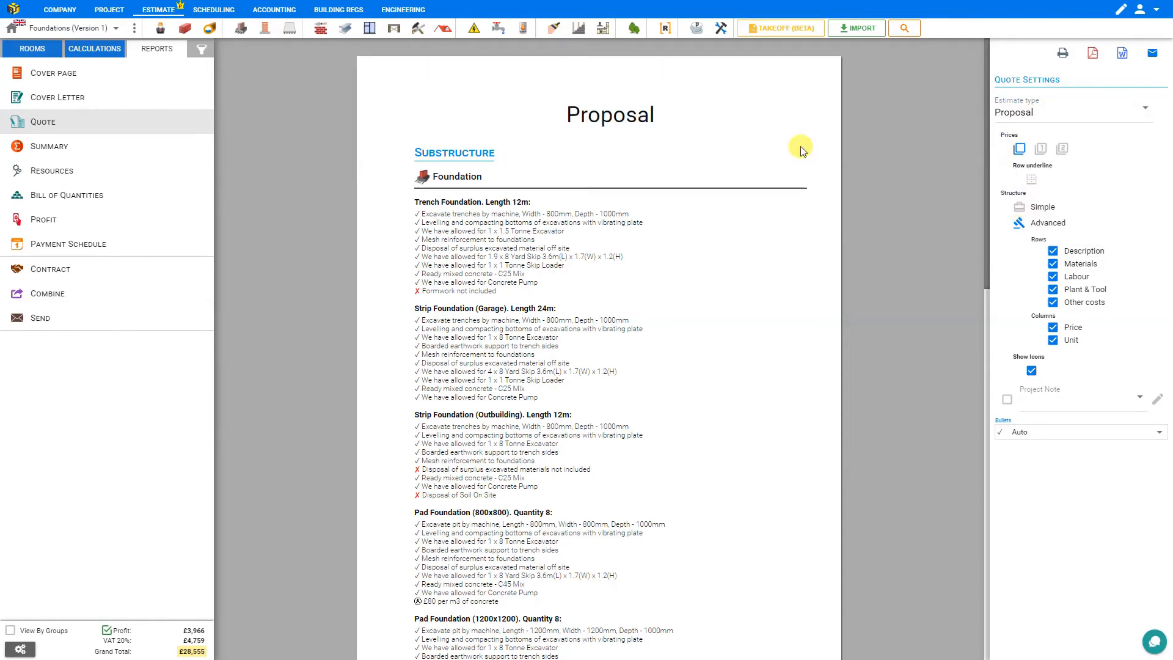
scroll(783, 160, down, 5)
scroll(783, 159, down, 12)
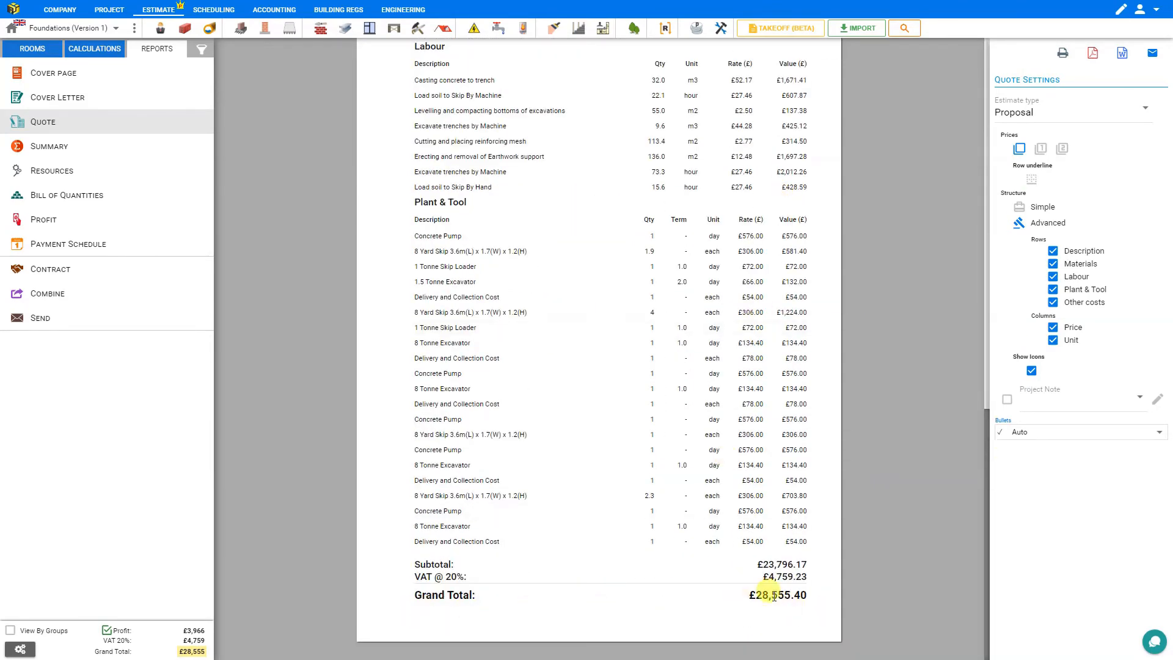
- Switch the proposal's price display to option 1 and to option 2, checking the foundation price and the cost breakdown
click(1043, 150)
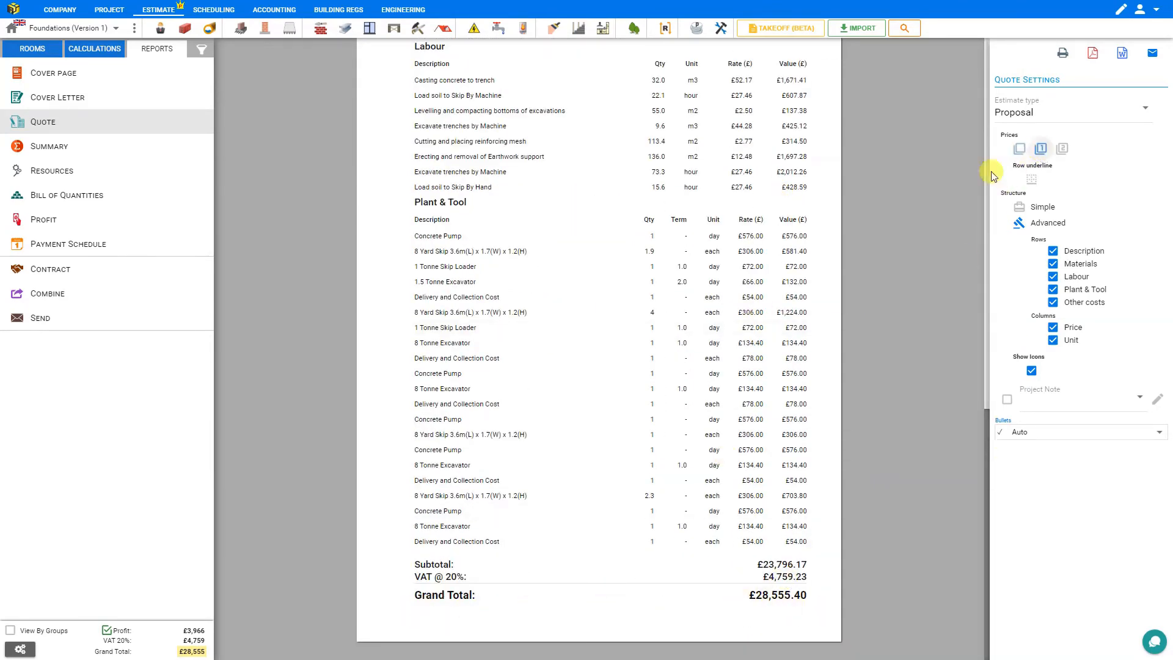
scroll(725, 251, up, 15)
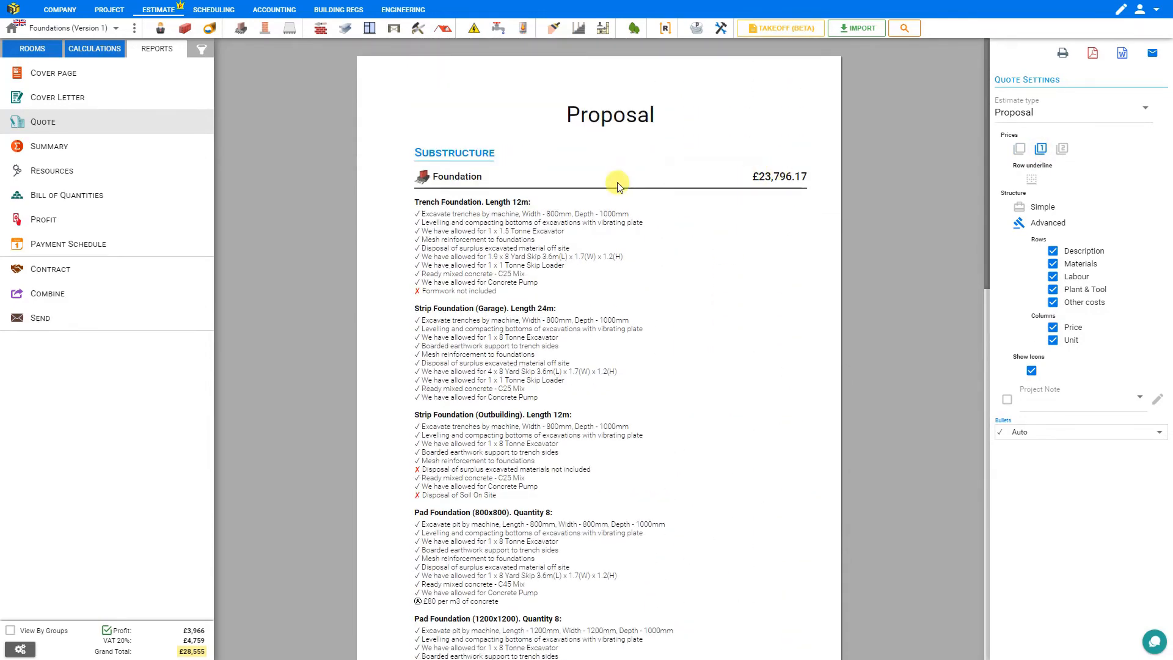
mouse_move(498, 181)
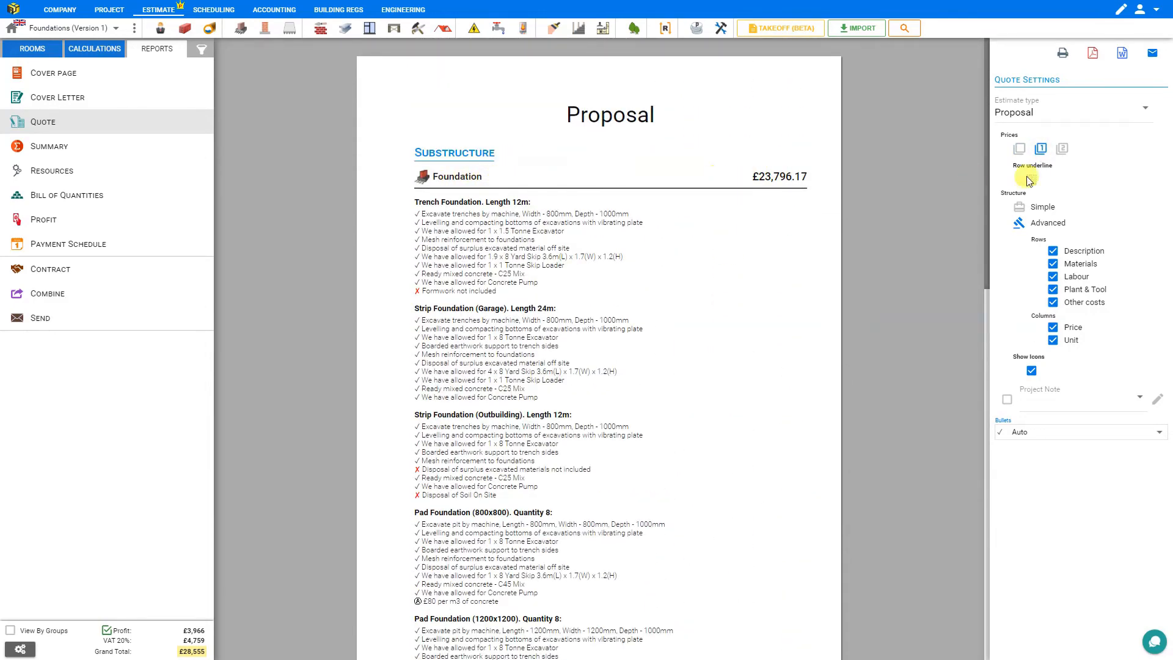
click(1060, 155)
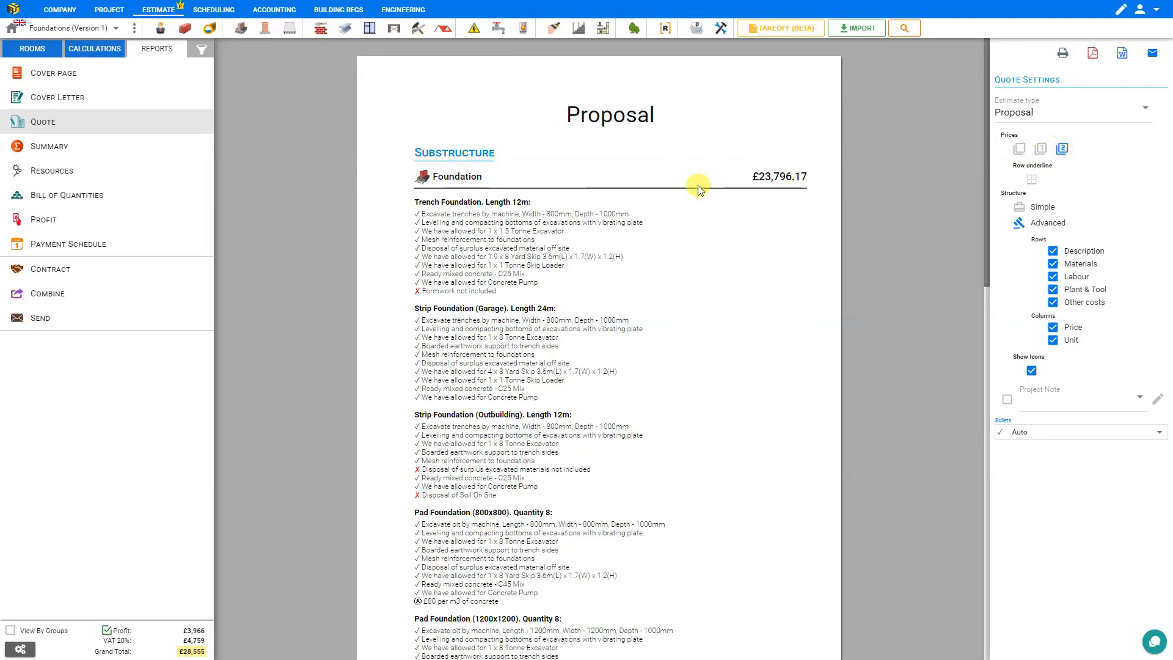
scroll(701, 190, down, 8)
scroll(700, 190, down, 8)
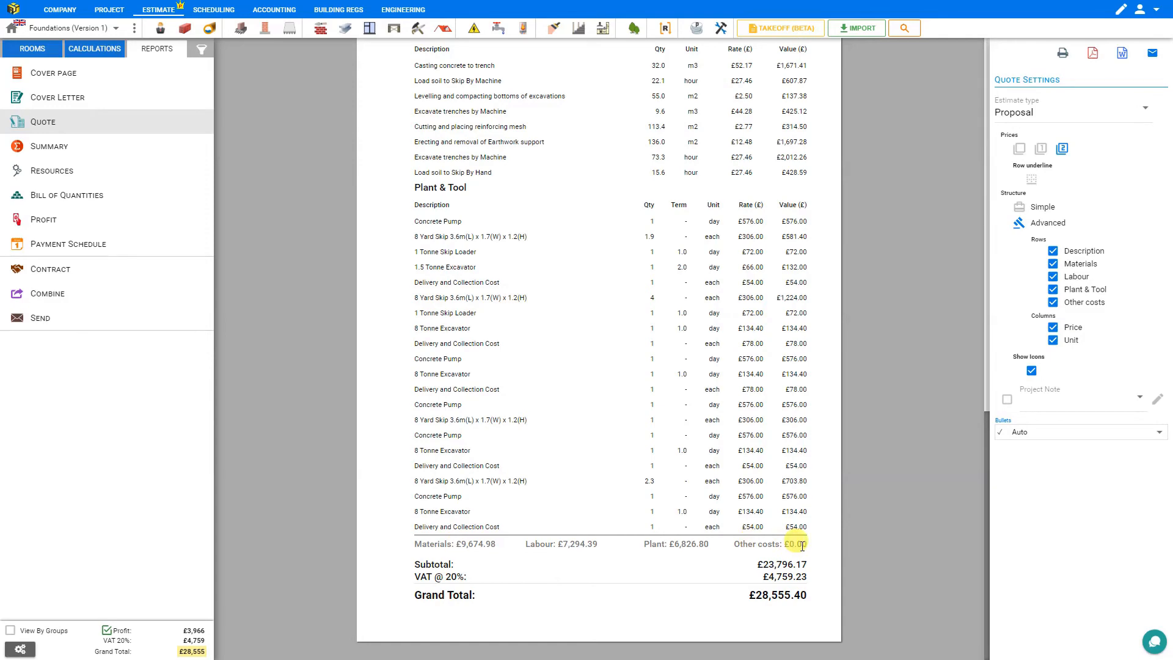
- Switch the proposal to the Simple structure and review the shortened document down to its totals
click(1019, 209)
scroll(850, 288, up, 10)
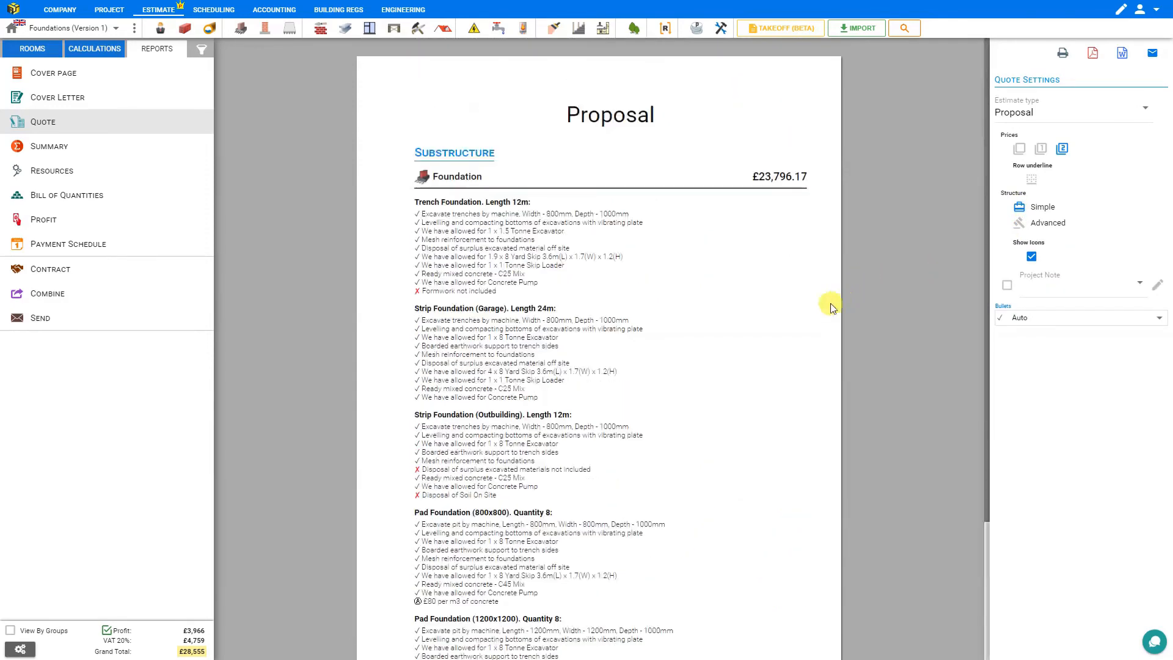
scroll(495, 272, down, 3)
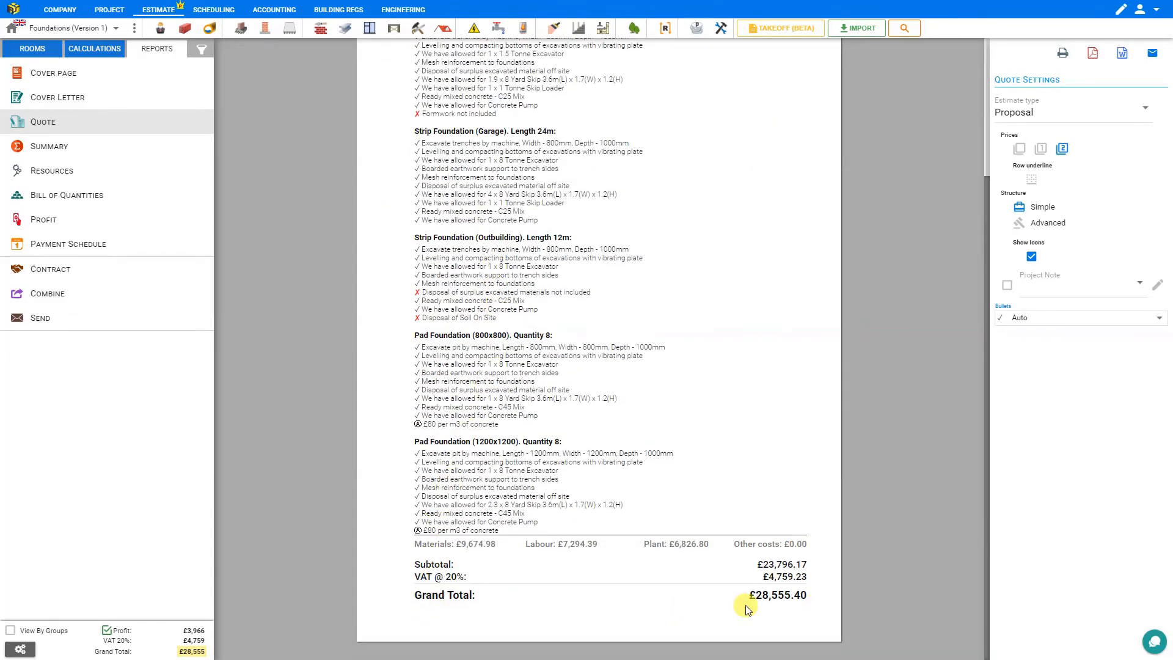
- Return the proposal to the basic price display and the Advanced structure, and review its material, labour and plant tables
click(1019, 149)
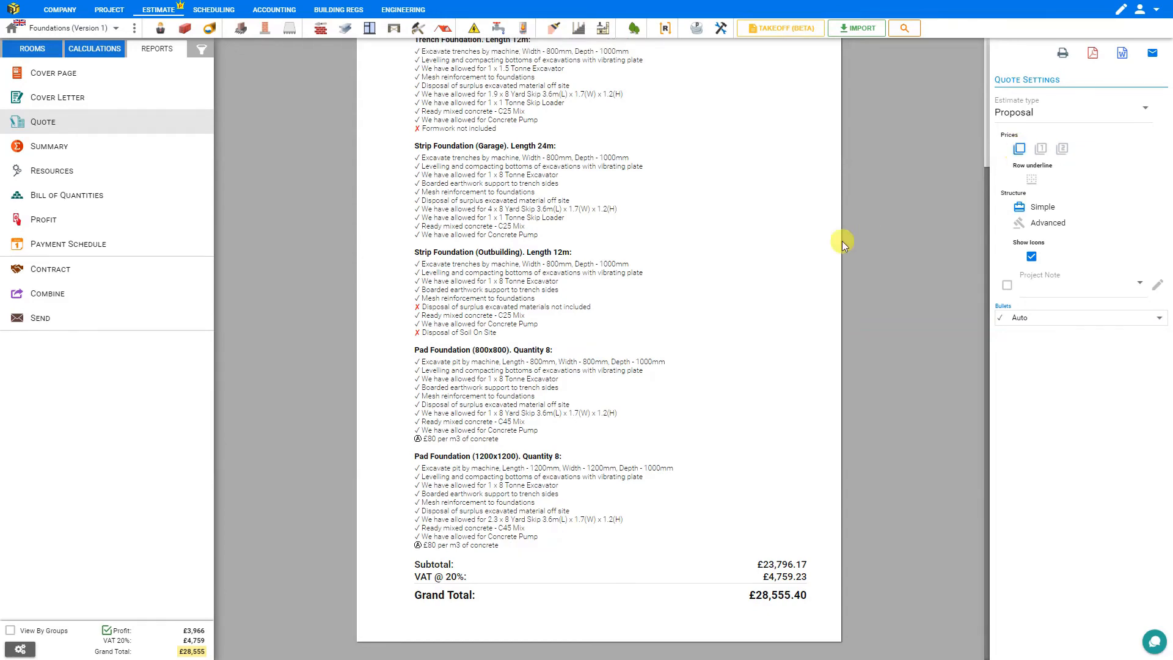
click(1021, 223)
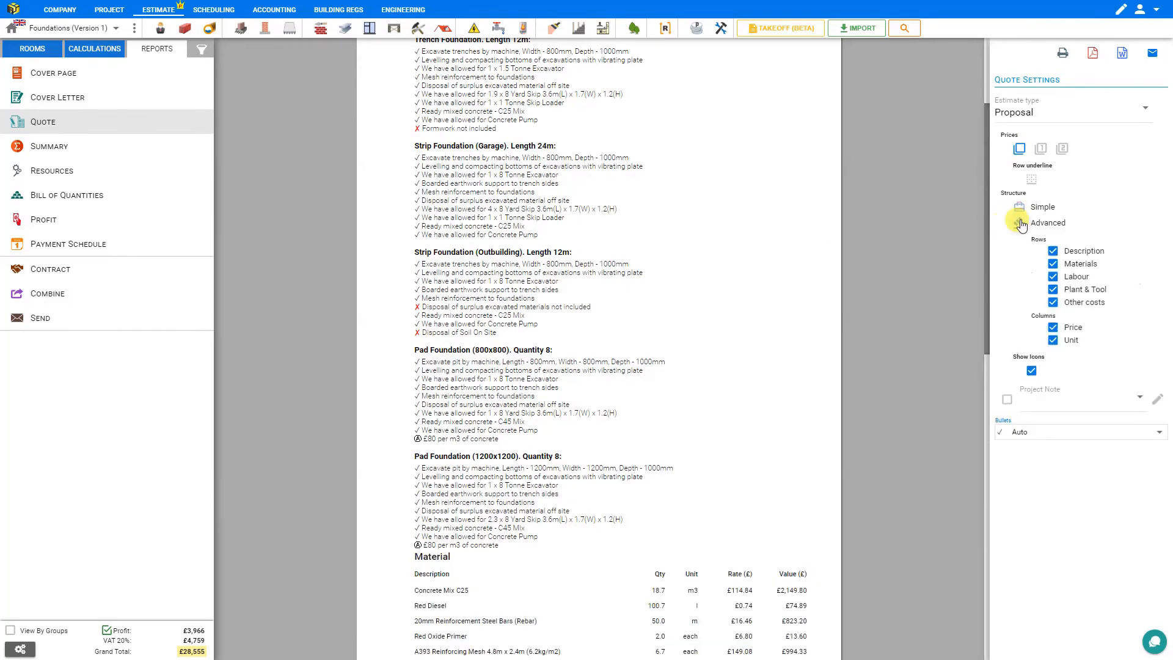
scroll(838, 233, down, 7)
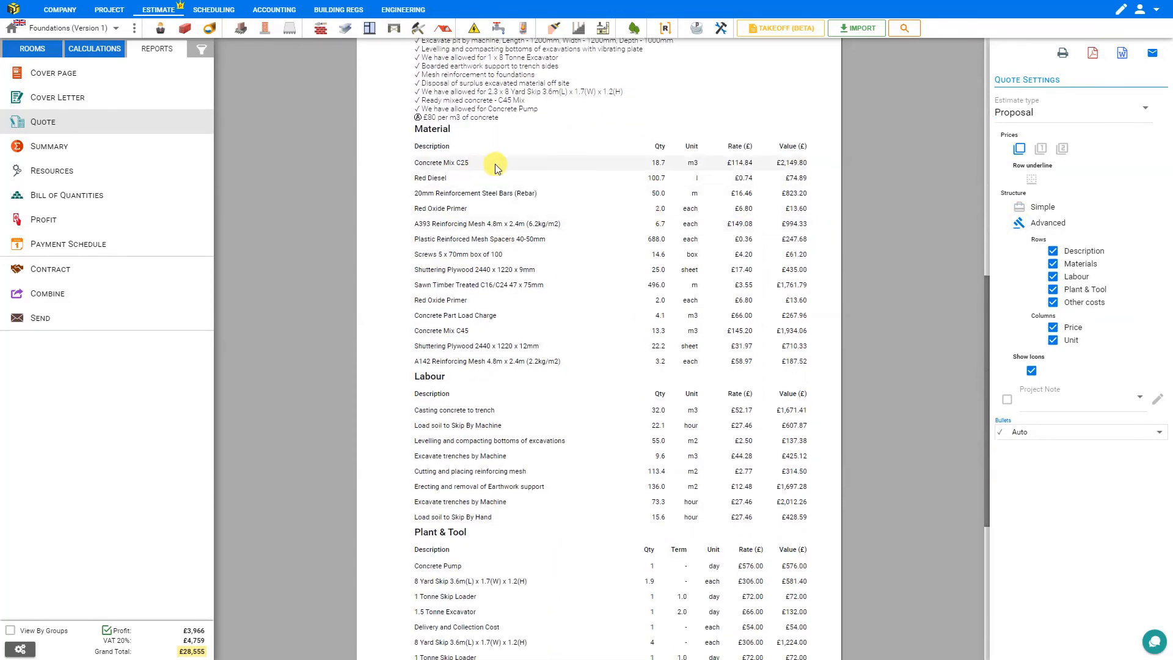
scroll(464, 446, down, 3)
scroll(461, 426, down, 3)
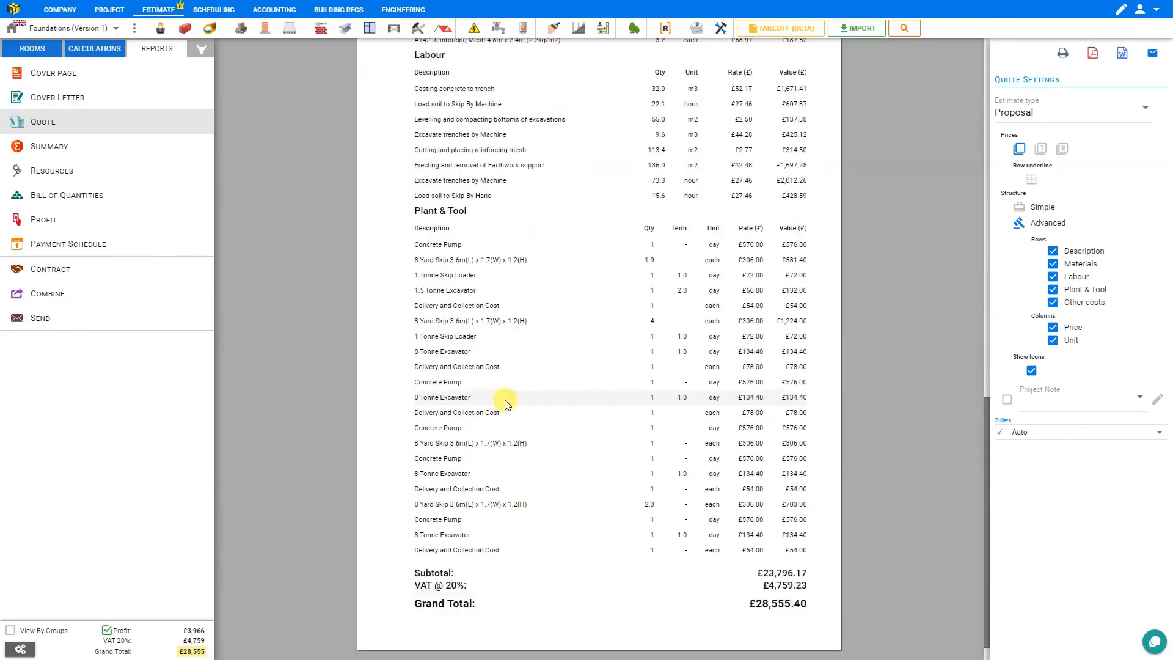
scroll(686, 463, up, 8)
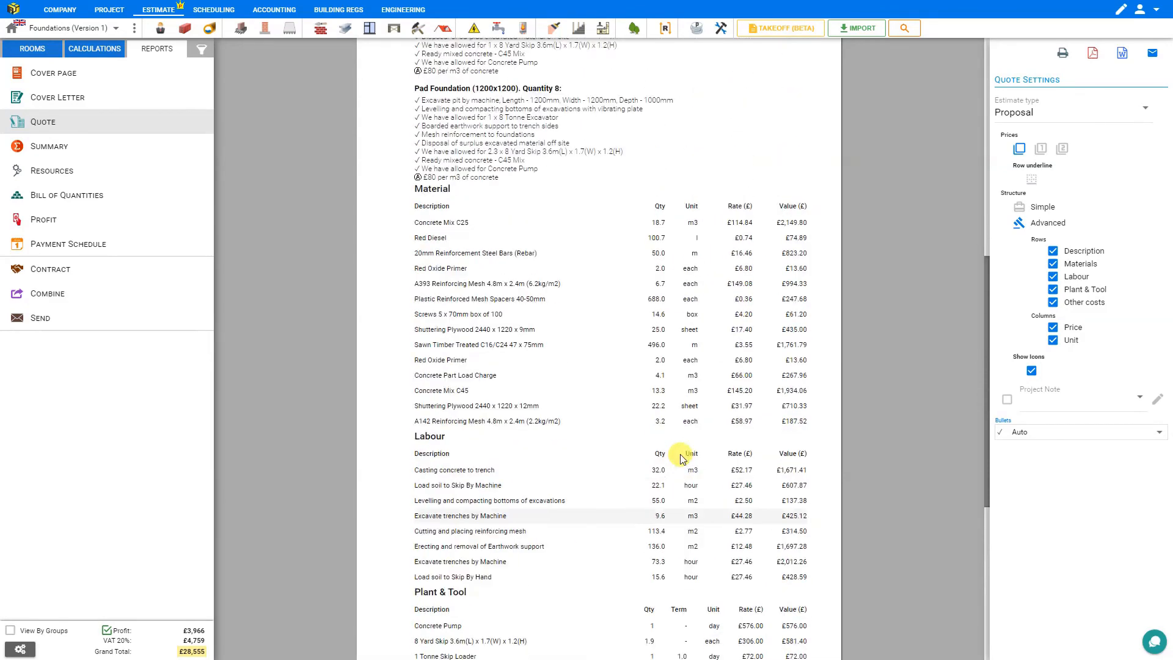
- Hide the description rows in the proposal, and show them again
click(1054, 252)
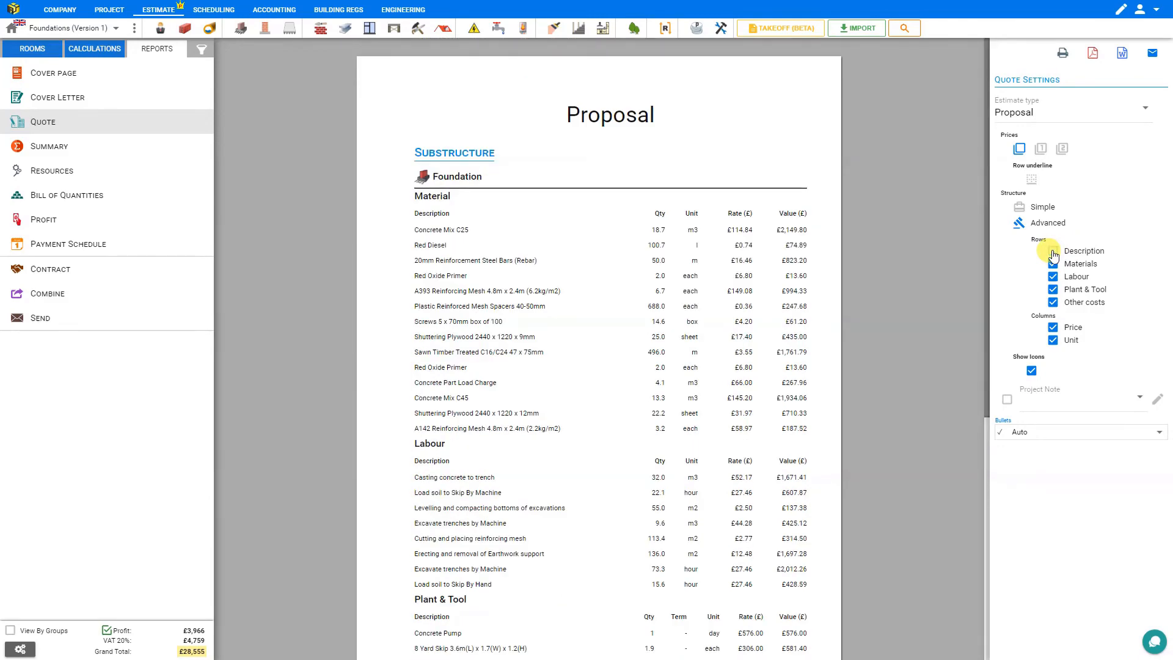
click(1053, 252)
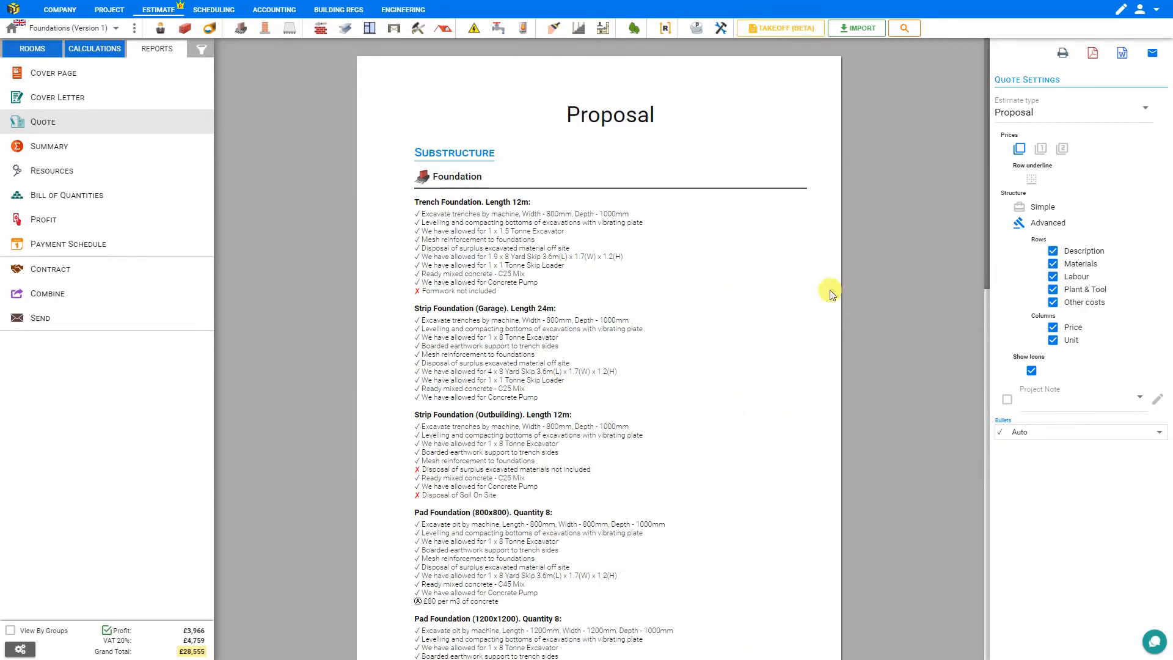
- Hide the Materials, Labour and Plant & Tool rows in the proposal
scroll(828, 288, down, 7)
click(1054, 264)
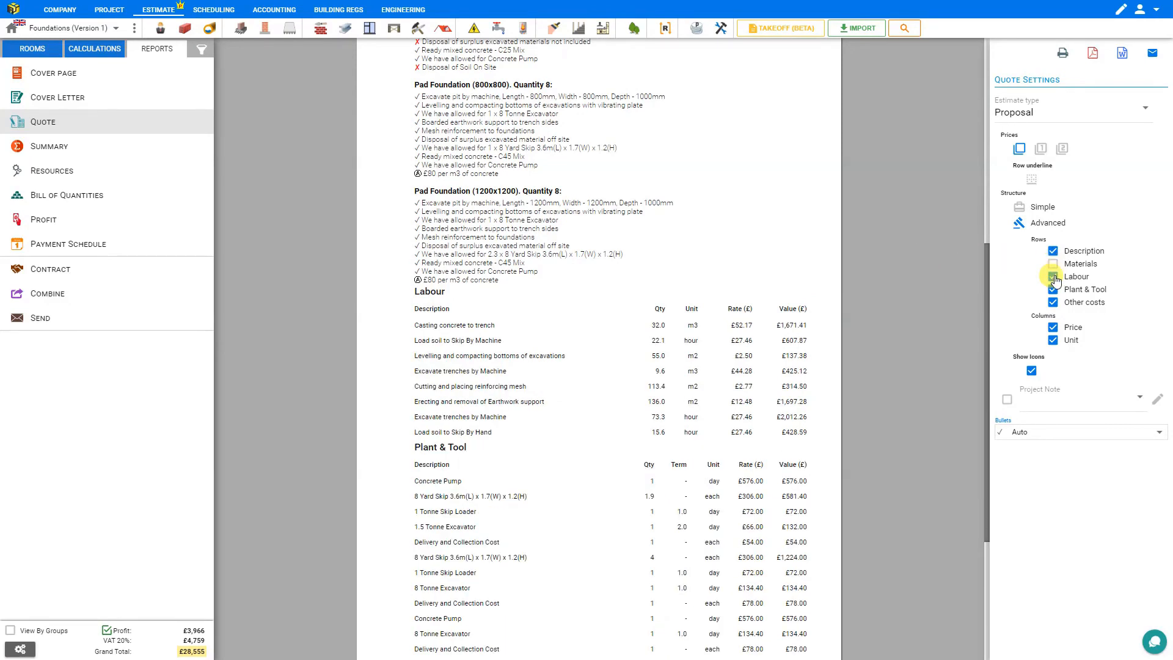
click(1053, 276)
click(1053, 290)
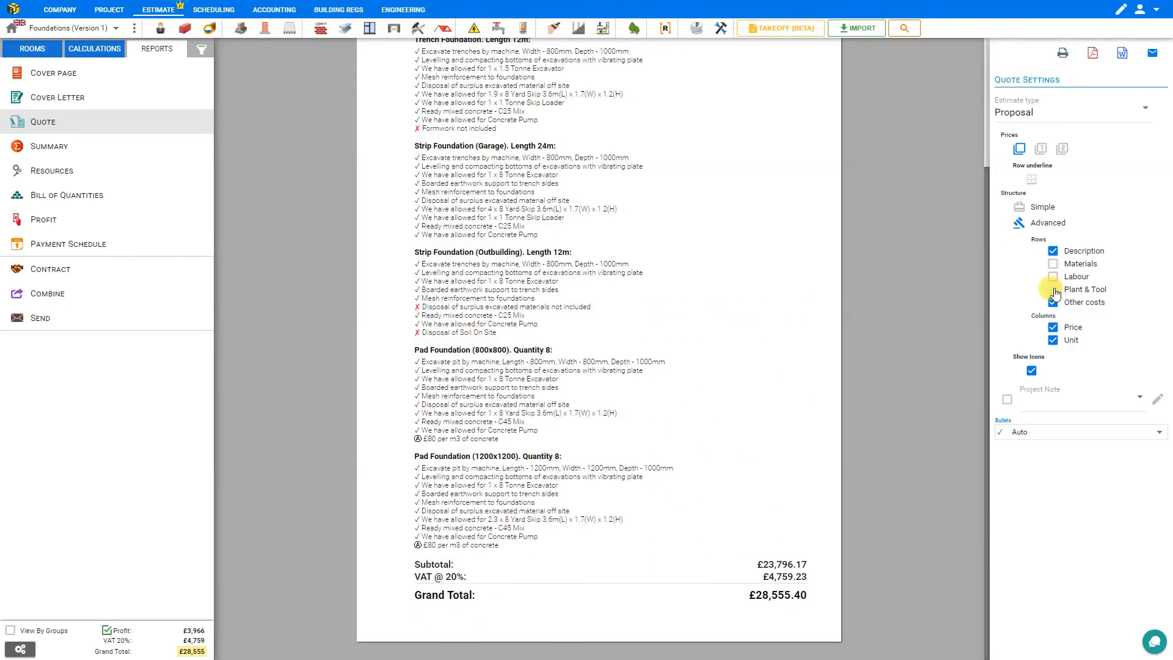
- Show the Plant & Tool, Labour and Materials rows in the proposal again
click(1053, 290)
click(1054, 277)
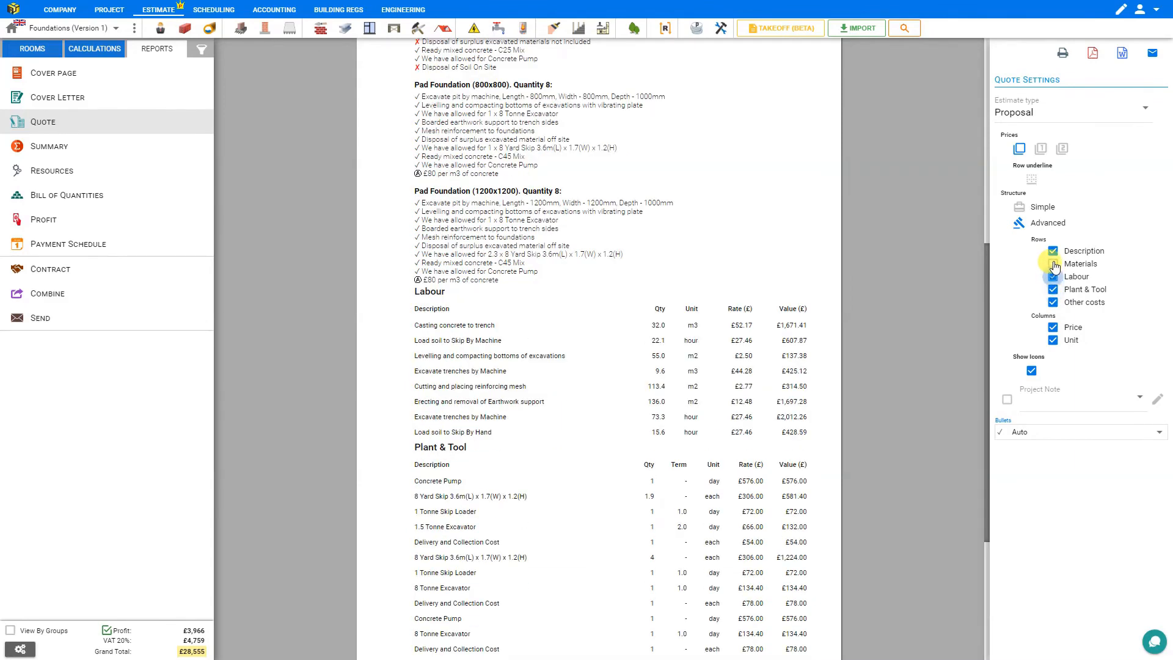
click(1054, 264)
- Hide the Price column in the proposal tables and show it again, and do the same with the Unit column
click(1053, 328)
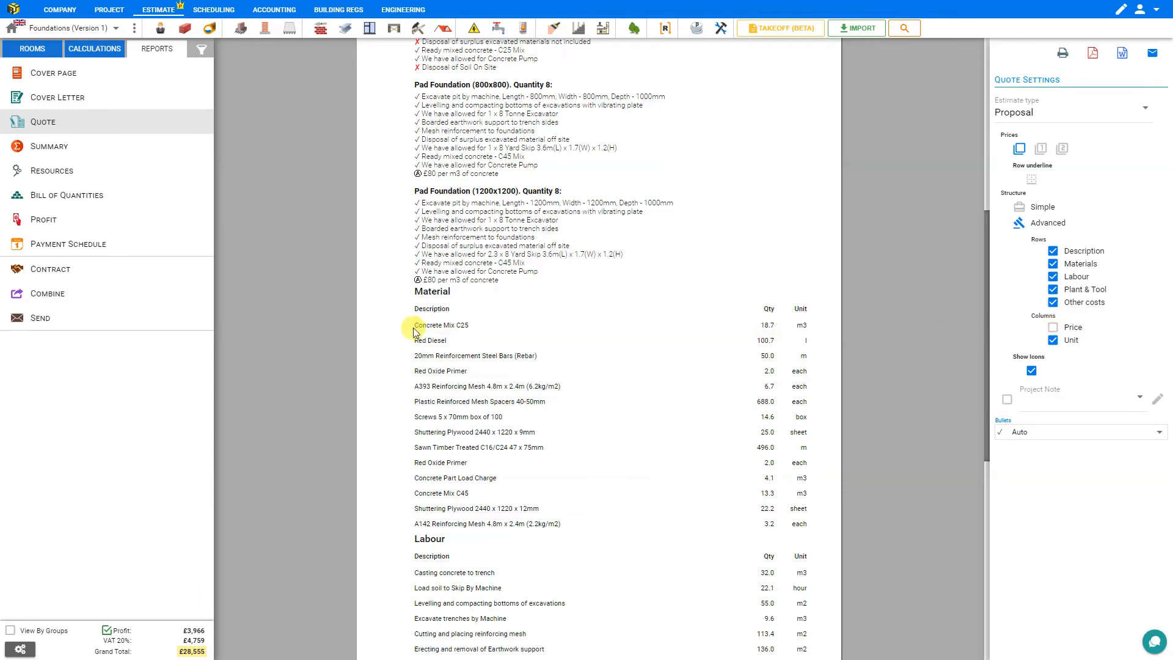
click(1053, 328)
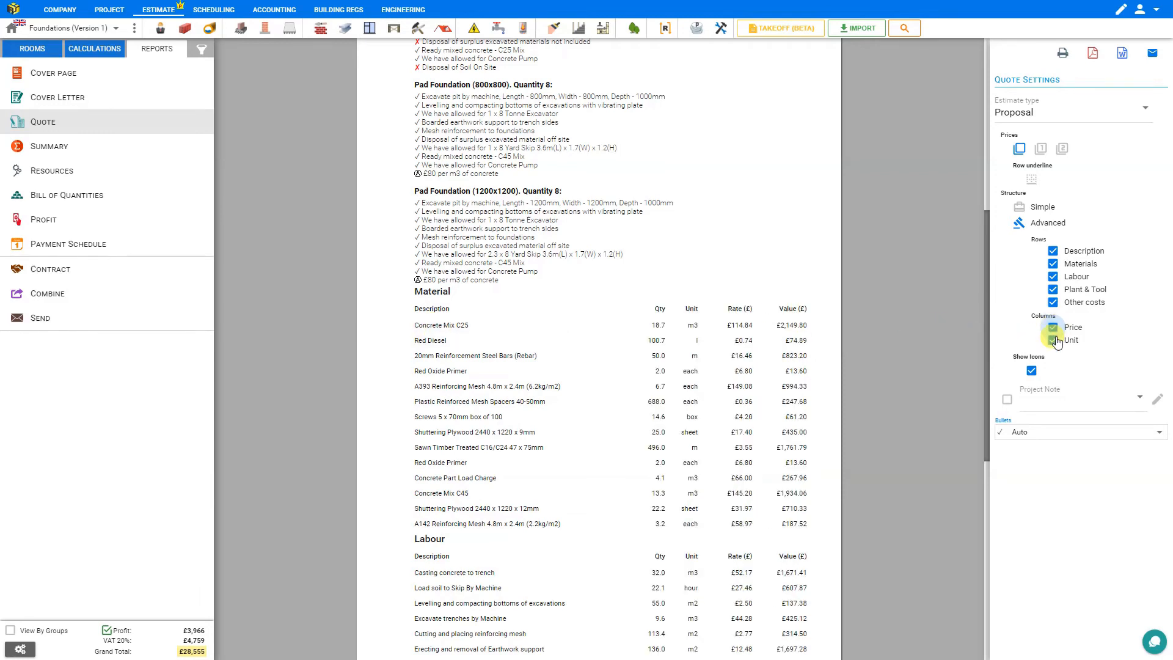
click(1053, 340)
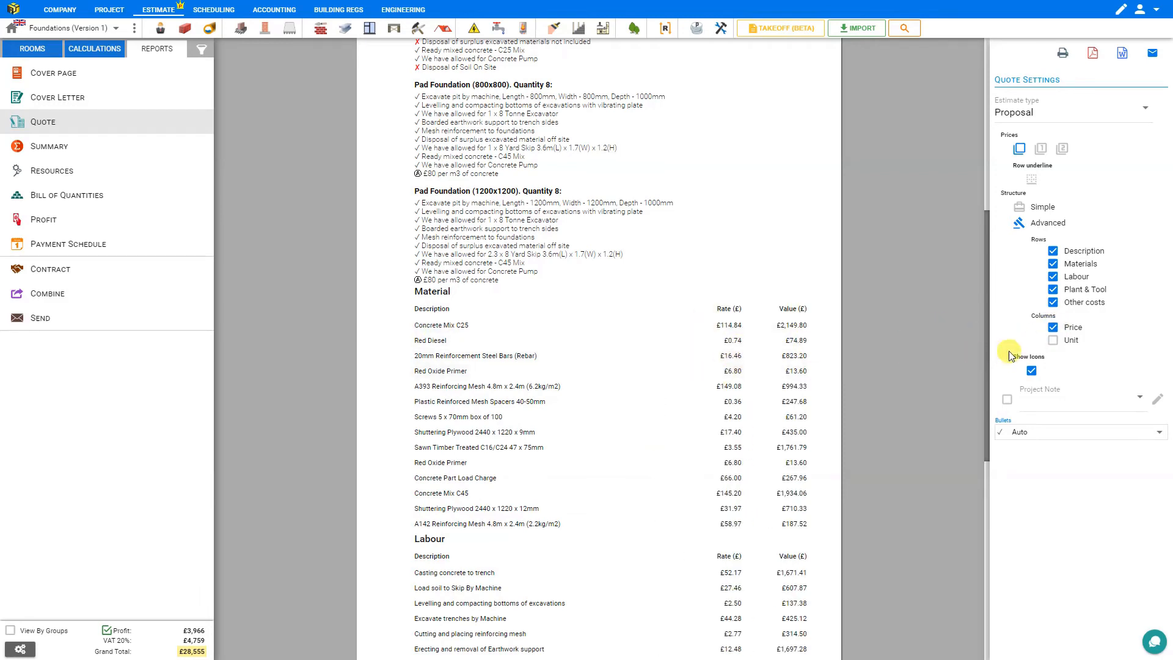
click(1054, 341)
- Hide the proposal's icons and show them again, and switch the proposal to the Simple structure
scroll(917, 337, up, 7)
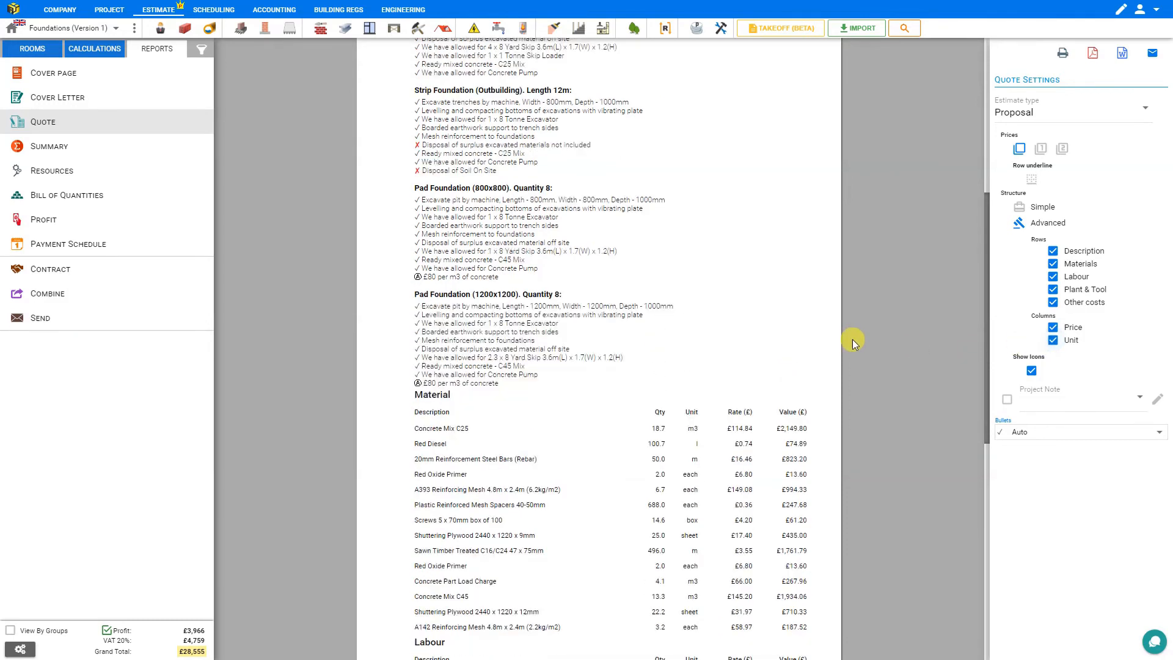
click(1032, 371)
click(1032, 371)
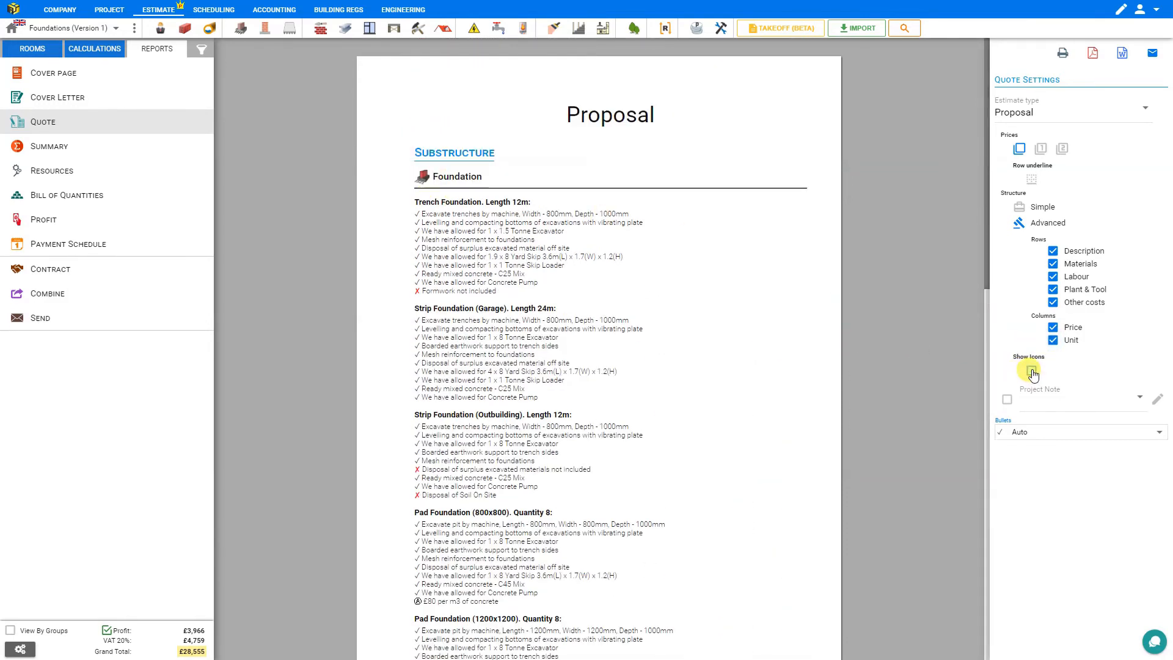
click(1019, 207)
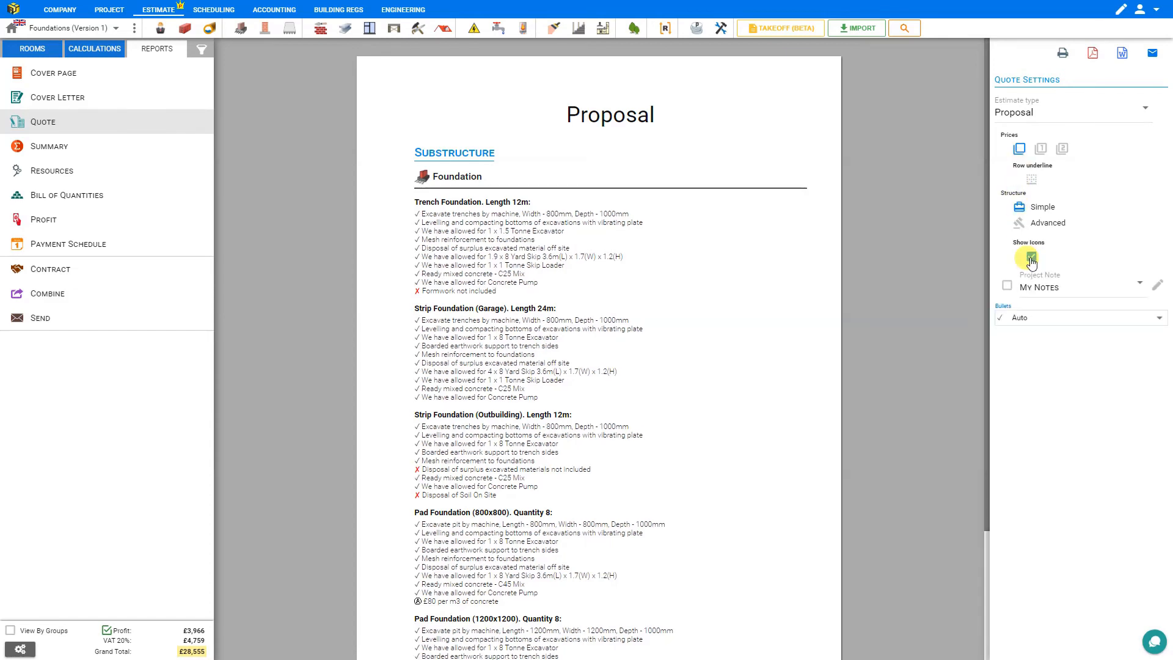
- Try the Bullet, Circle and Diamond bullet styles on the proposal's lists in turn
click(1041, 325)
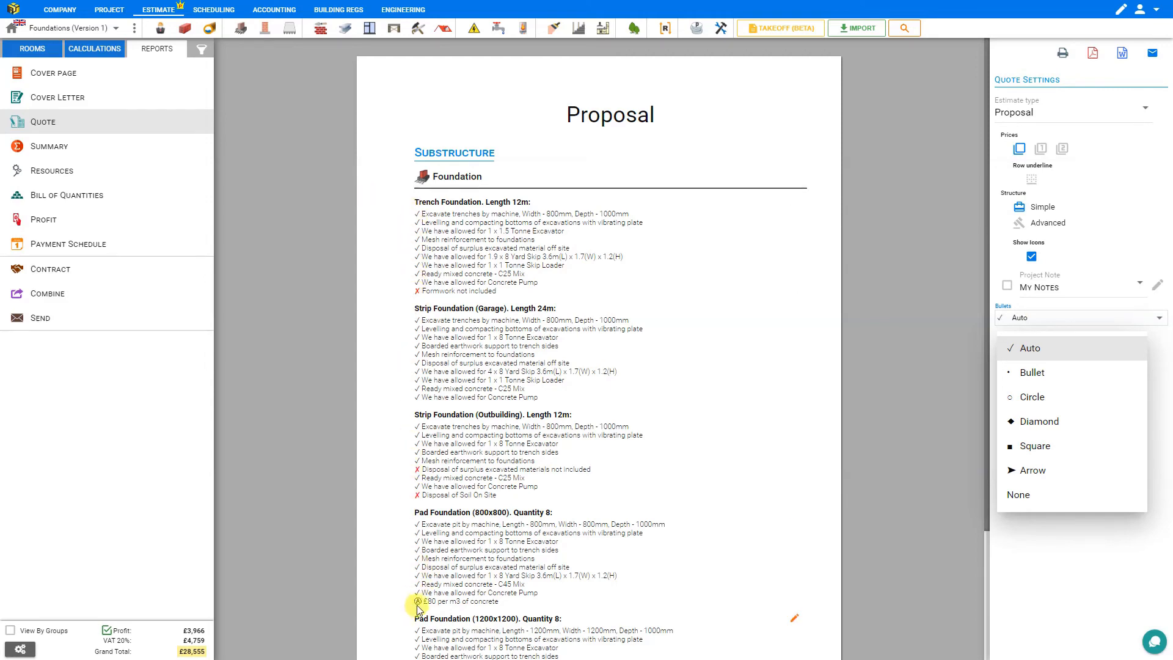
click(1053, 375)
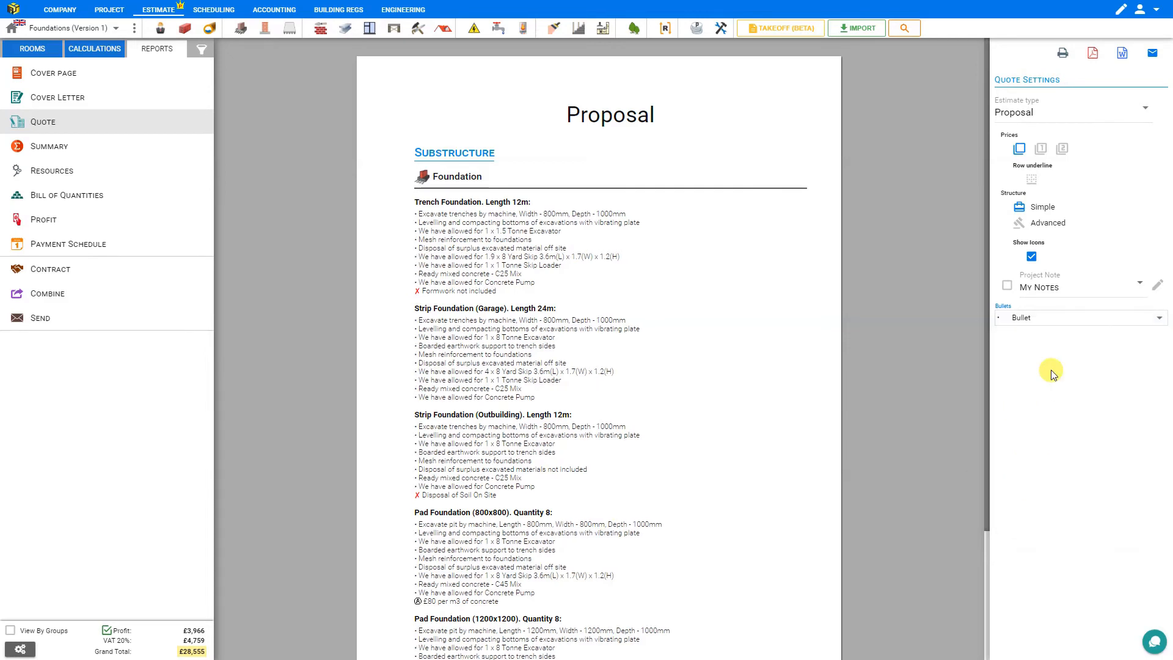
click(1026, 318)
click(1032, 396)
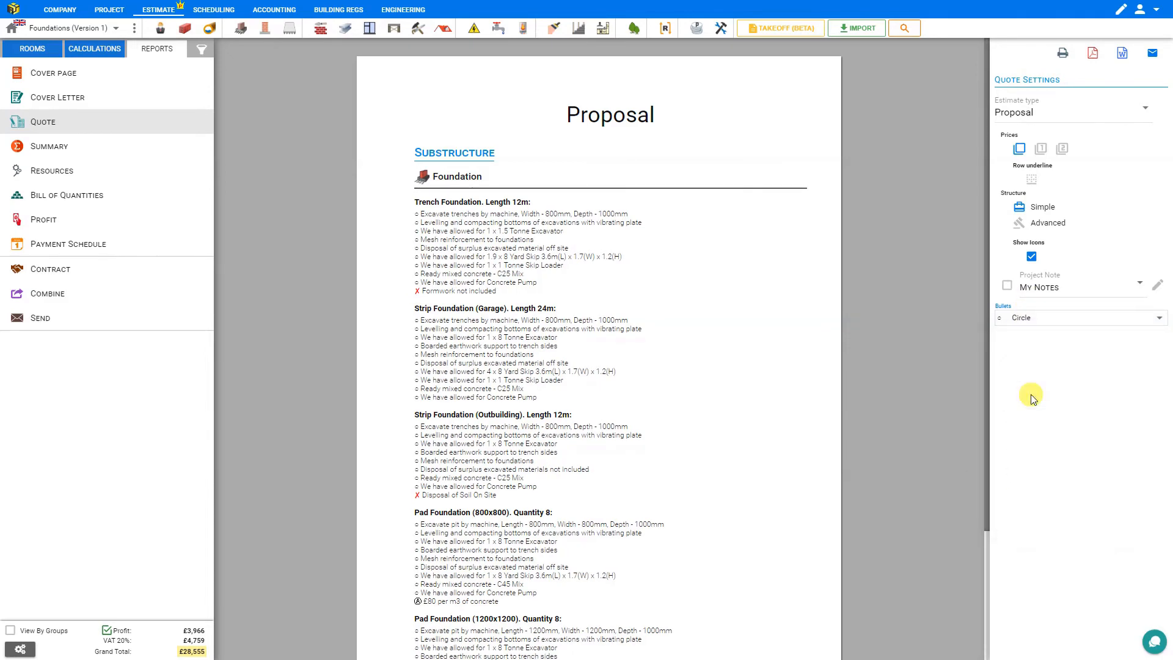
click(1037, 318)
click(1039, 421)
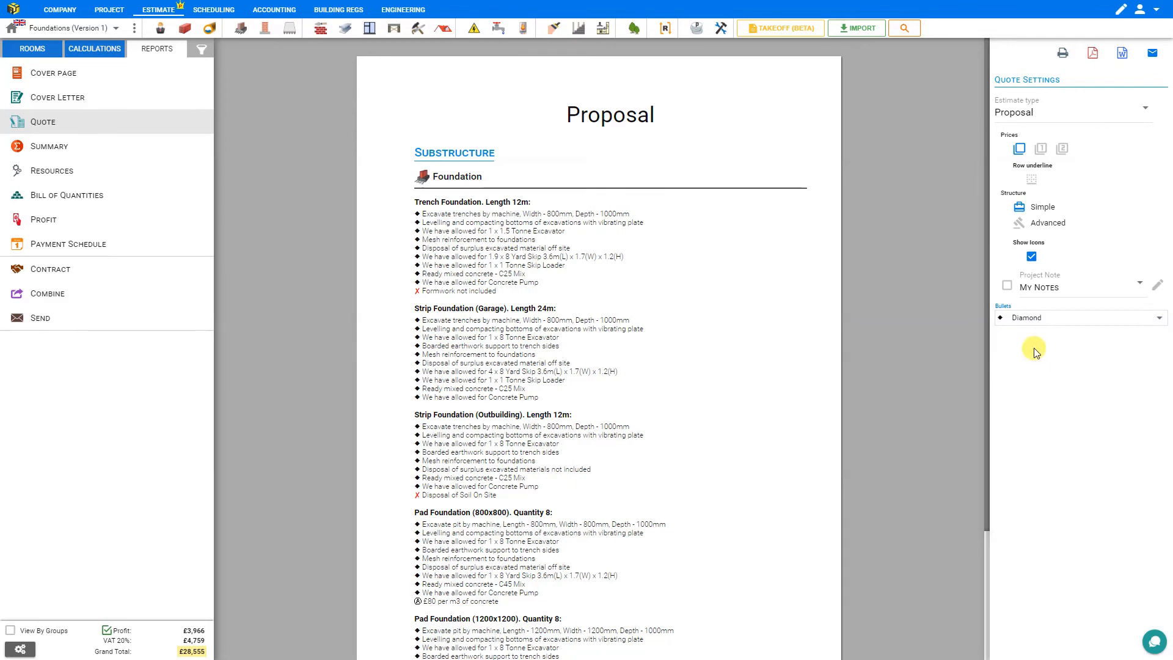
- Try the Square, Arrow and None bullet styles on the proposal's lists, and set the bullets back to Auto
click(1032, 319)
click(1033, 446)
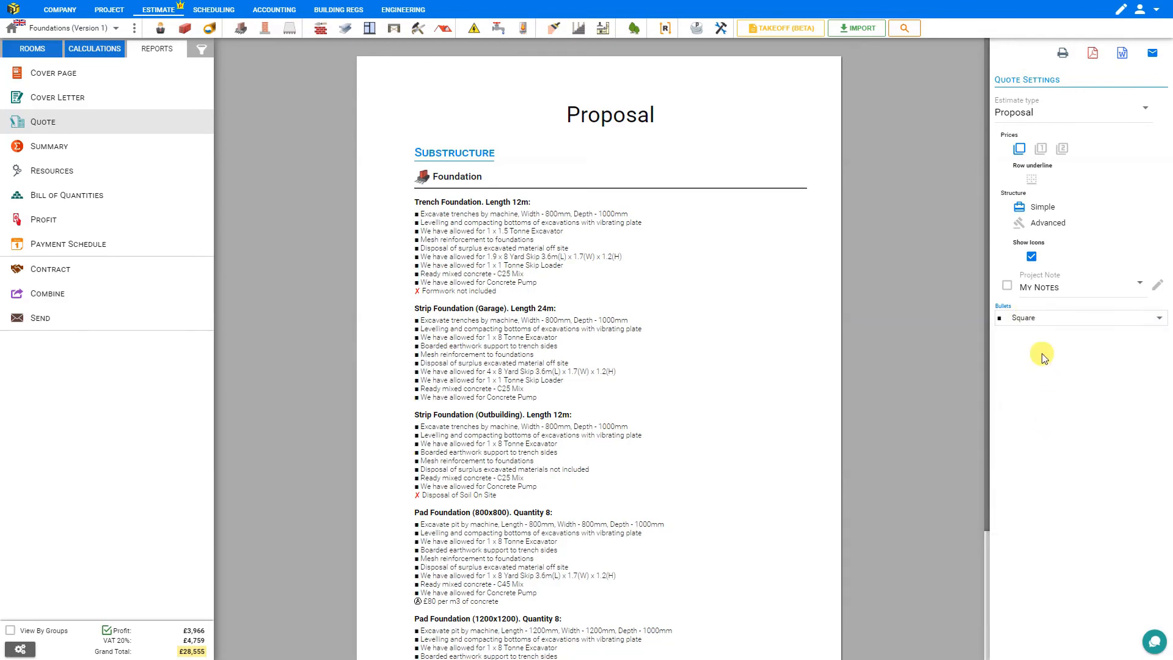
click(1034, 318)
click(1038, 470)
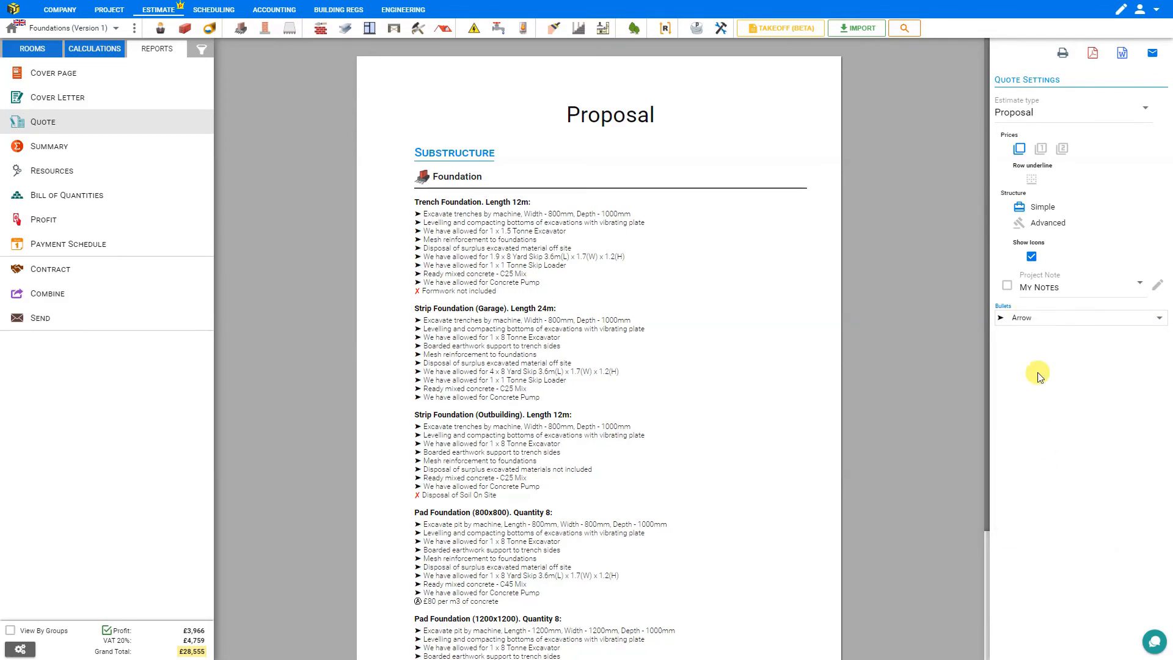
click(1027, 318)
click(1042, 489)
click(1058, 318)
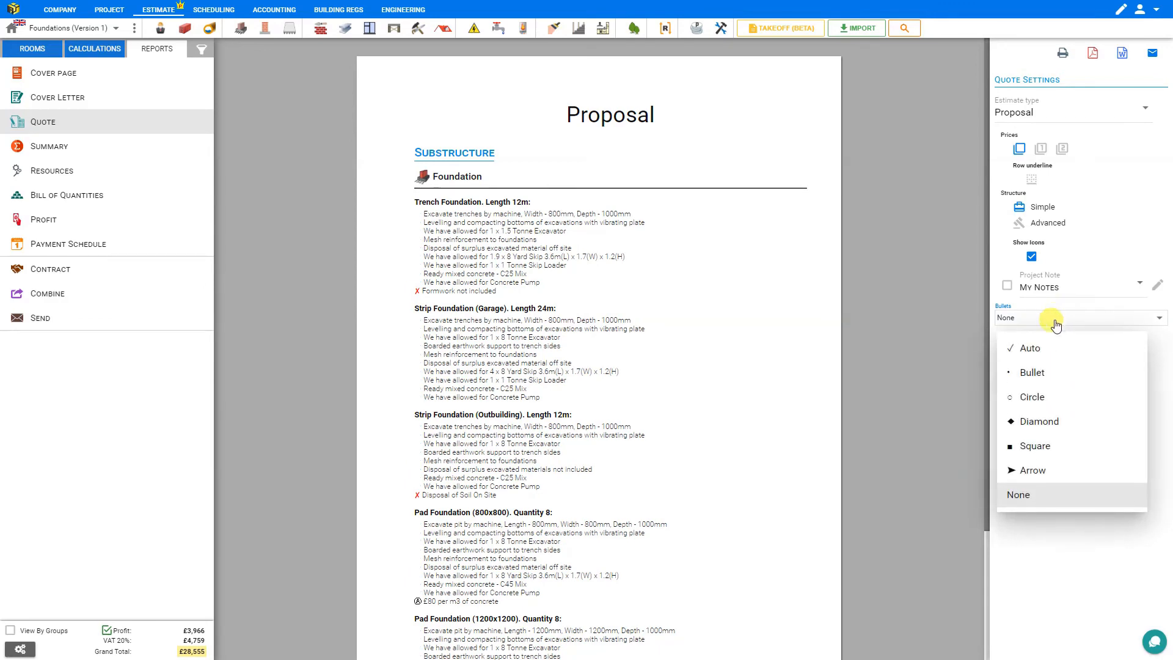
click(1033, 354)
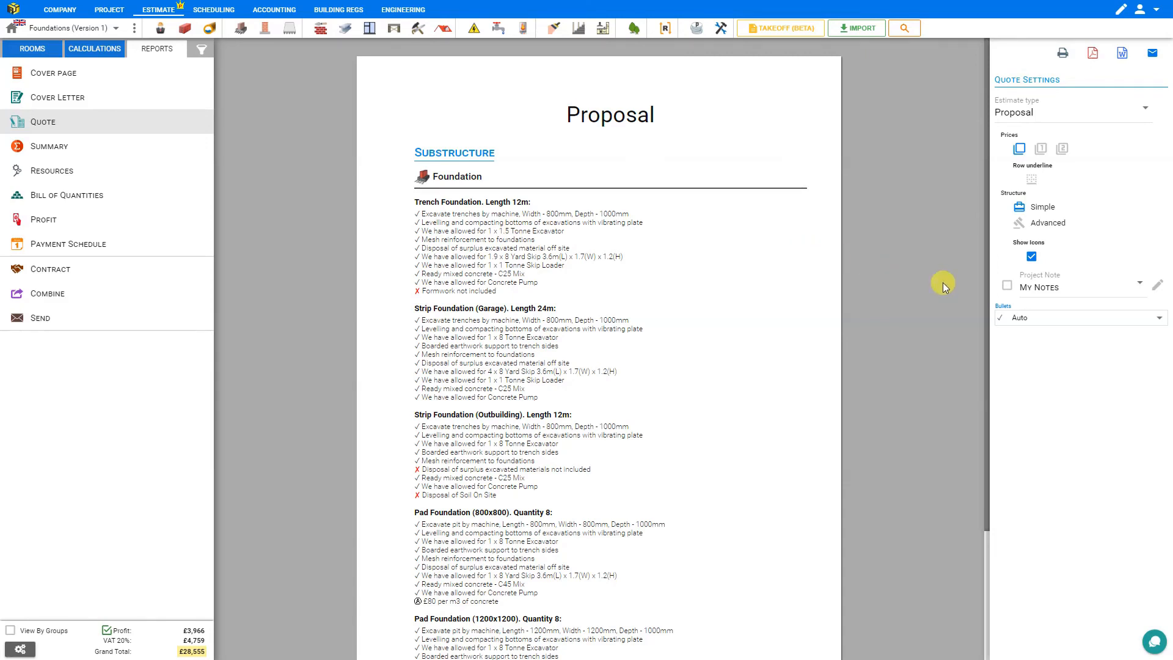
- Include the My Notes project note at the end of the proposal and delete all of its exclusions text
click(1007, 287)
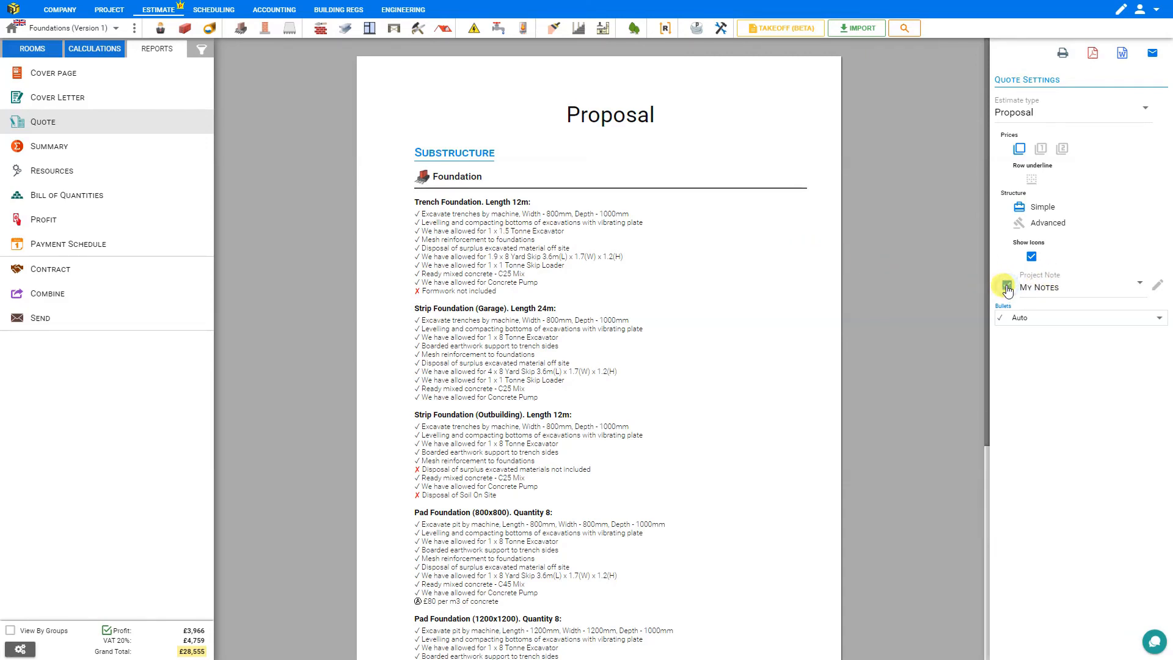
scroll(820, 285, down, 5)
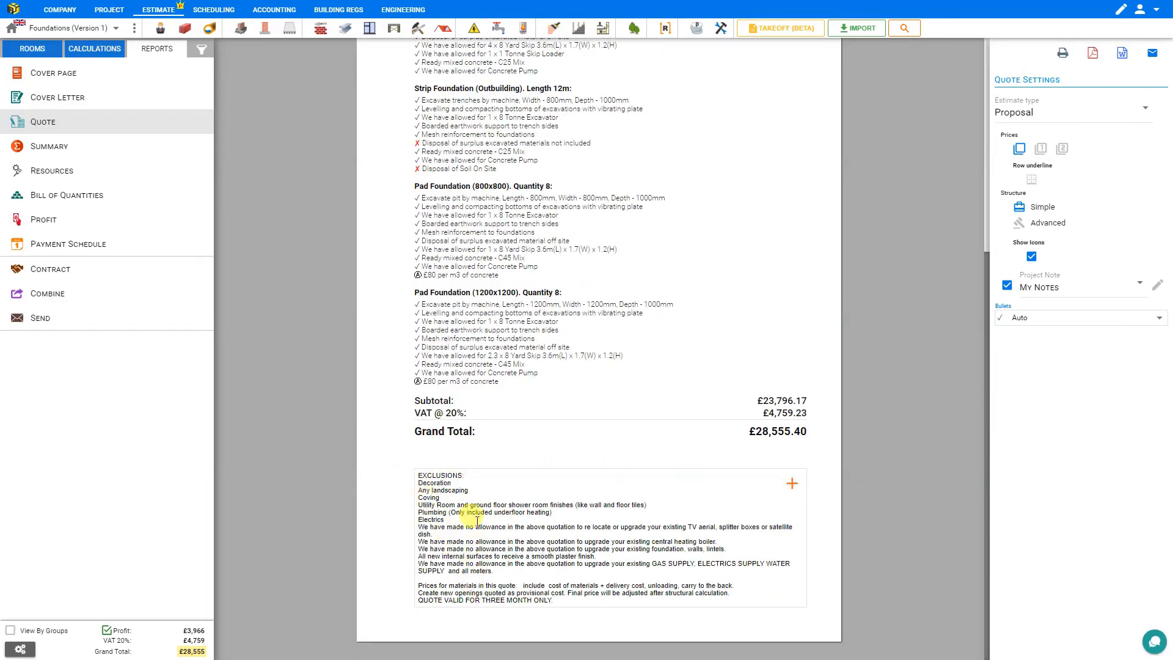
drag(554, 601, 352, 582)
key(BackSpace)
click(509, 558)
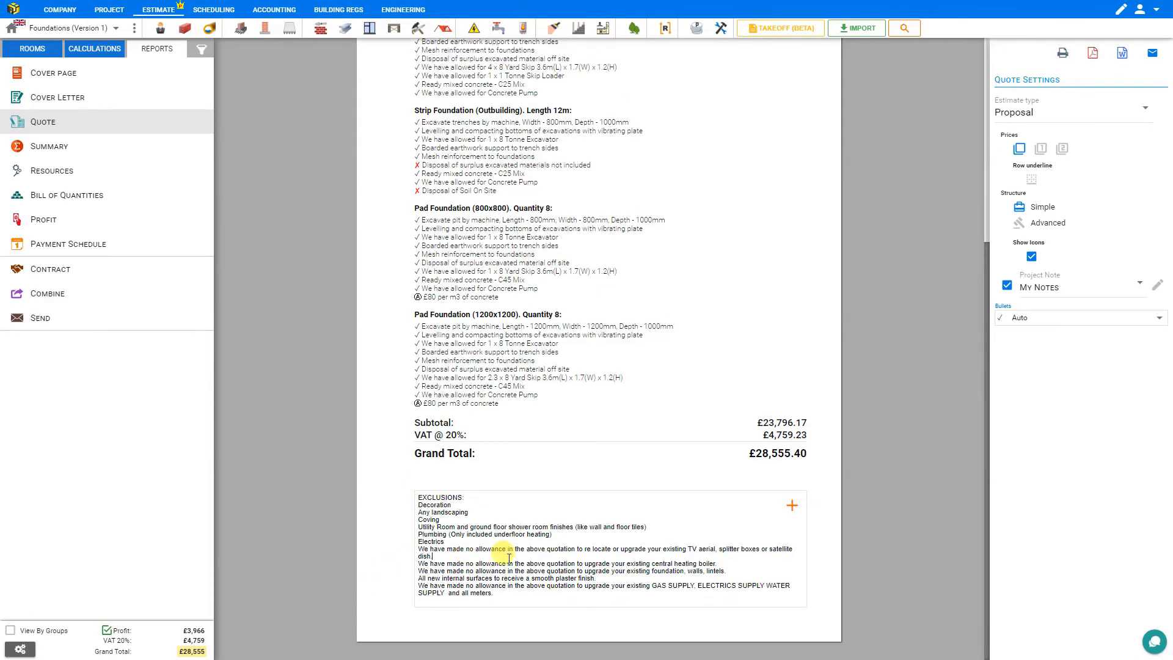
key(ctrl+a)
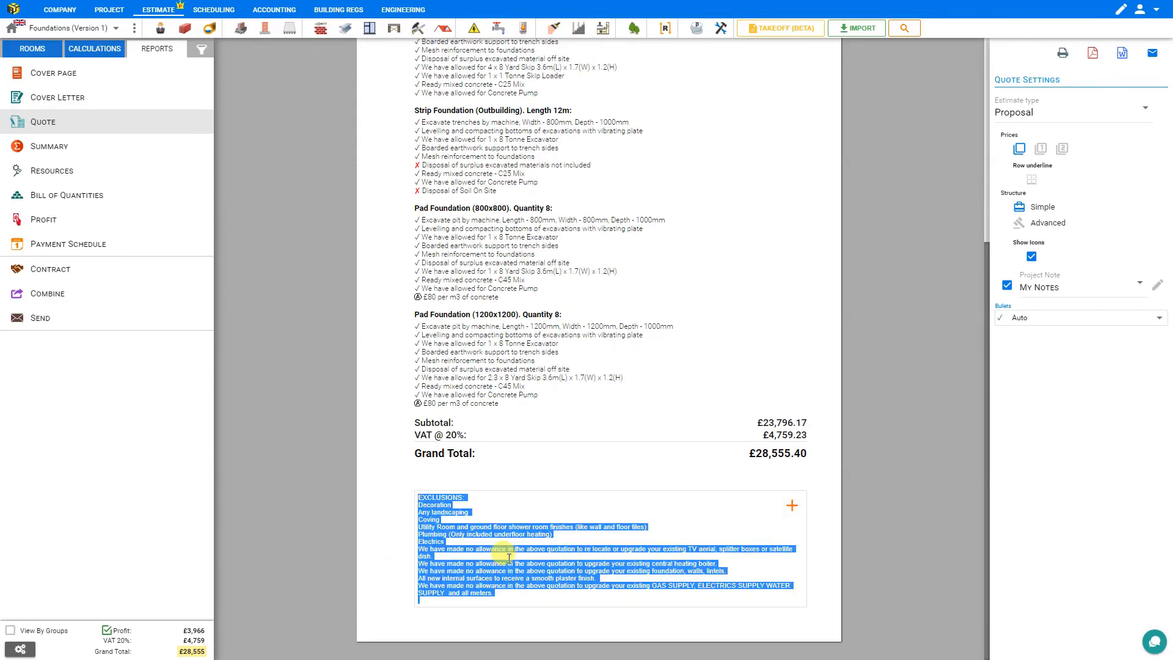
key(BackSpace)
mouse_move(514, 593)
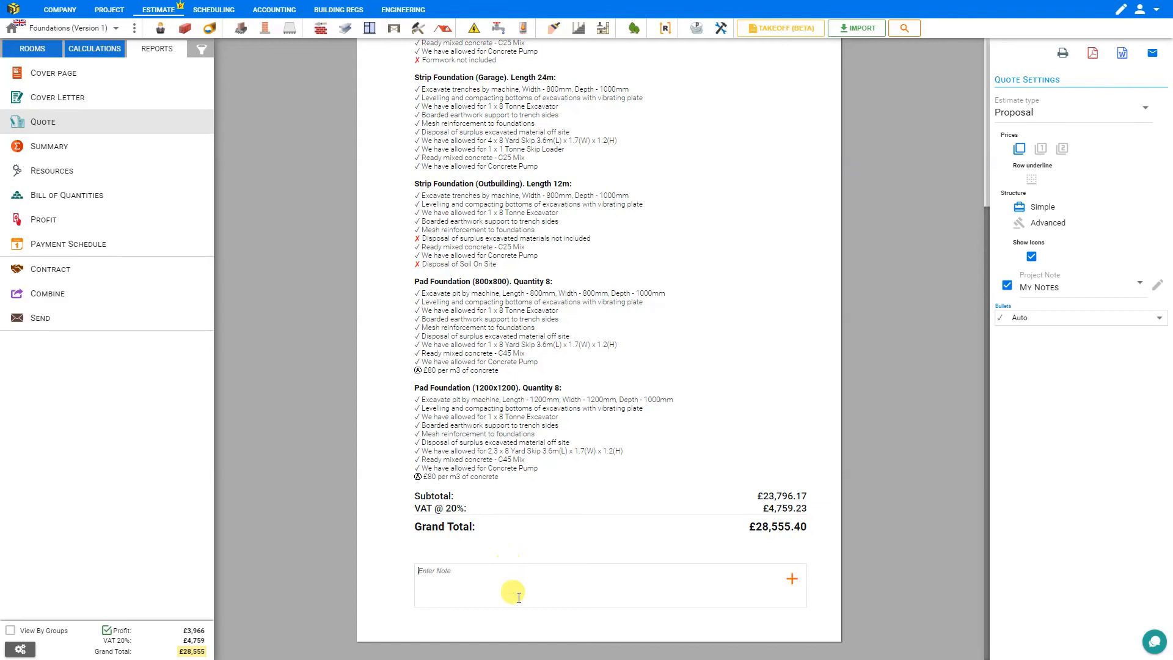
- Insert the Substructure library note about assumed good ground conditions and foundation depths into the empty project note
click(793, 580)
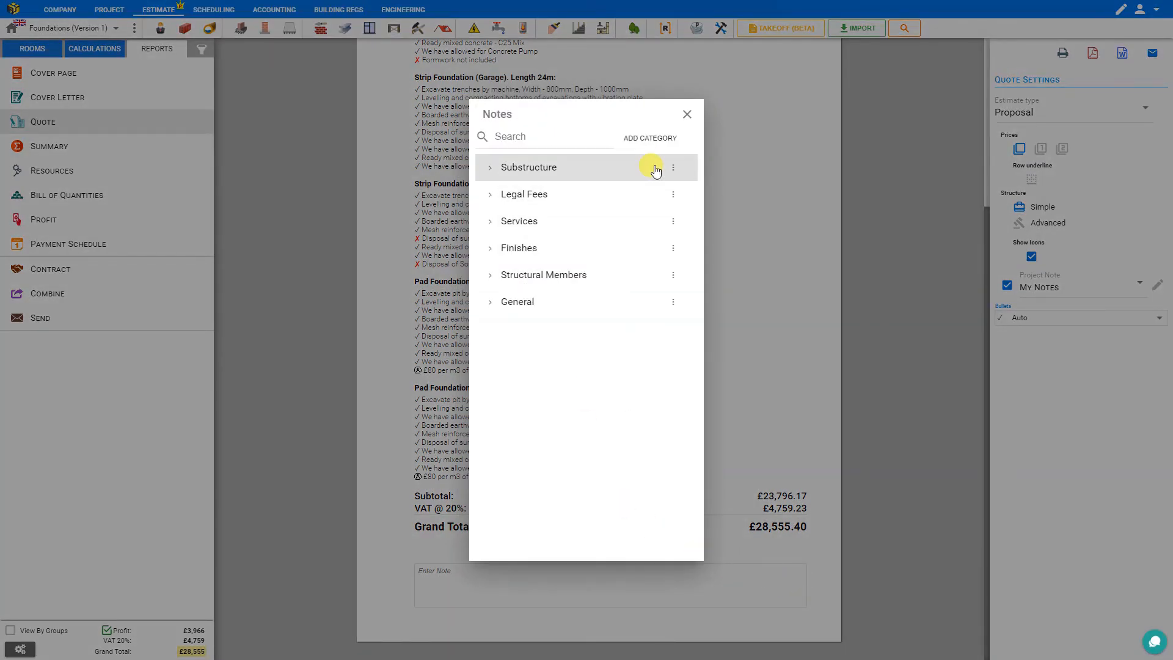
click(491, 169)
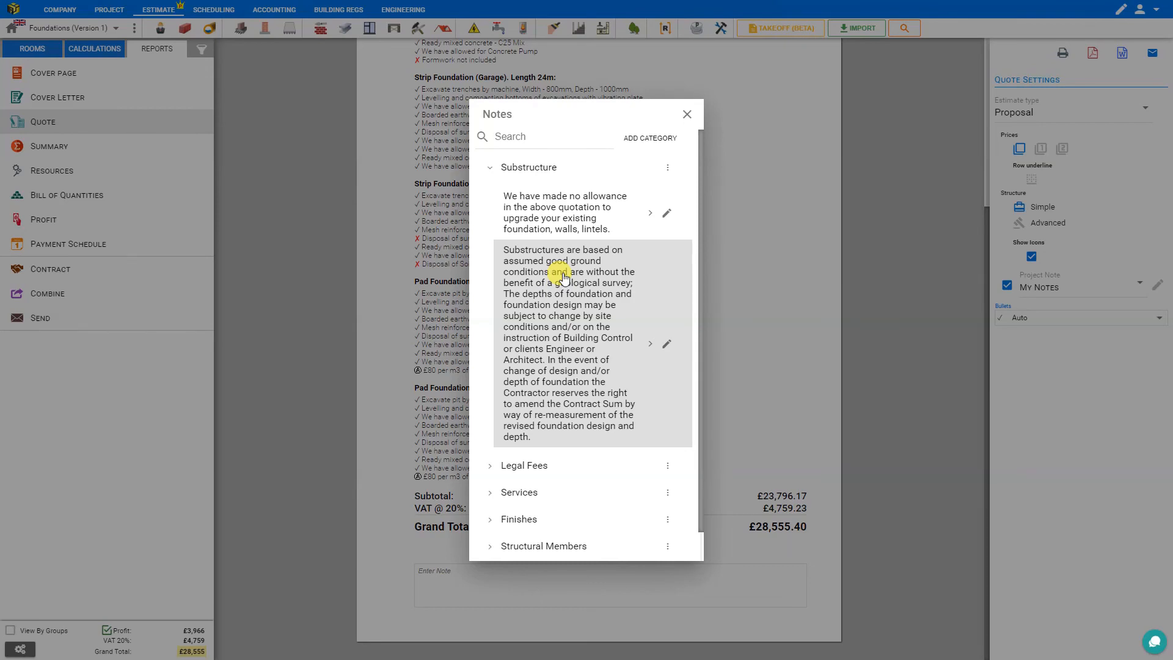
click(564, 308)
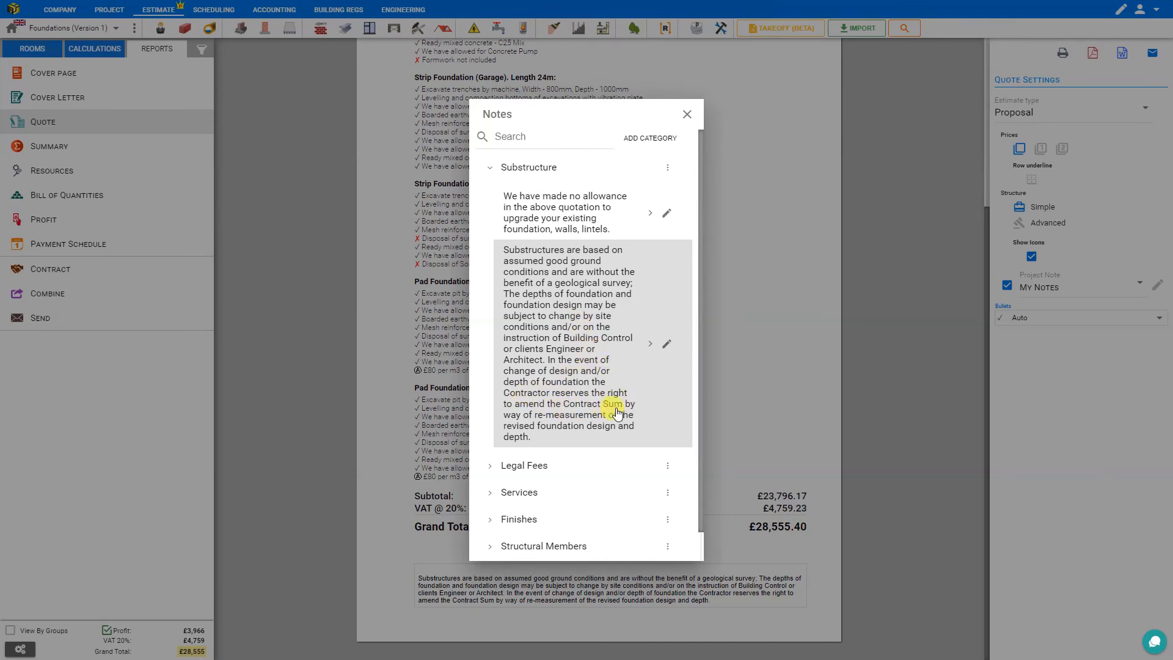
click(707, 242)
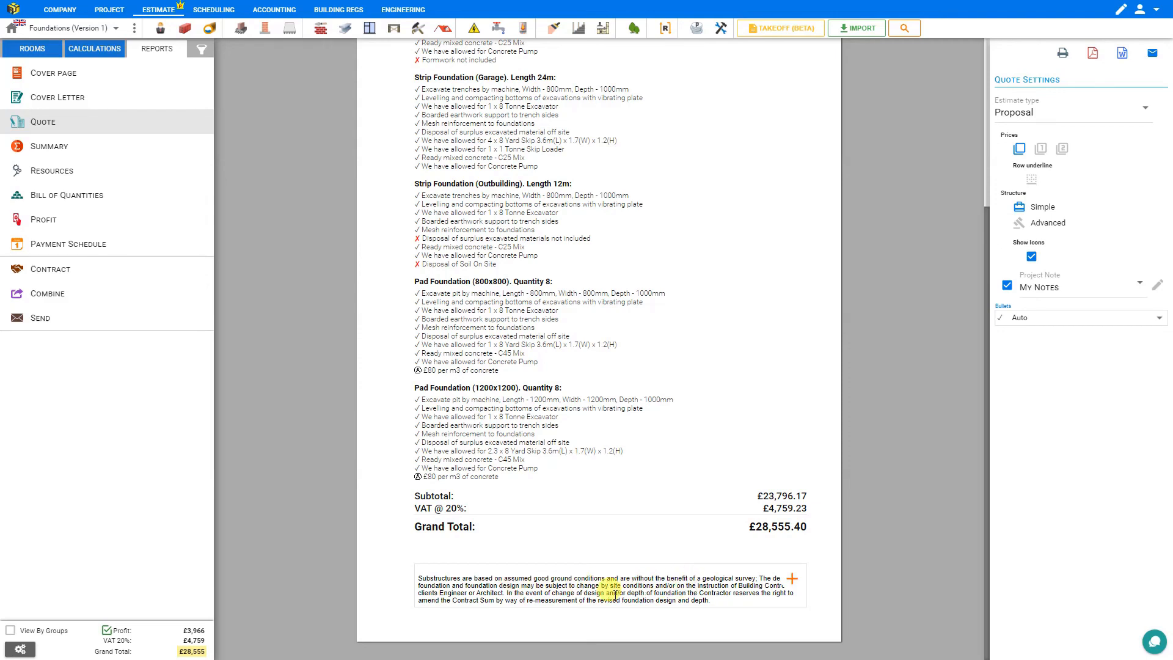
- Open the Services gas supply note for editing and close it, and add the Services note about the existing central heating boiler to the project note
scroll(608, 513, up, 5)
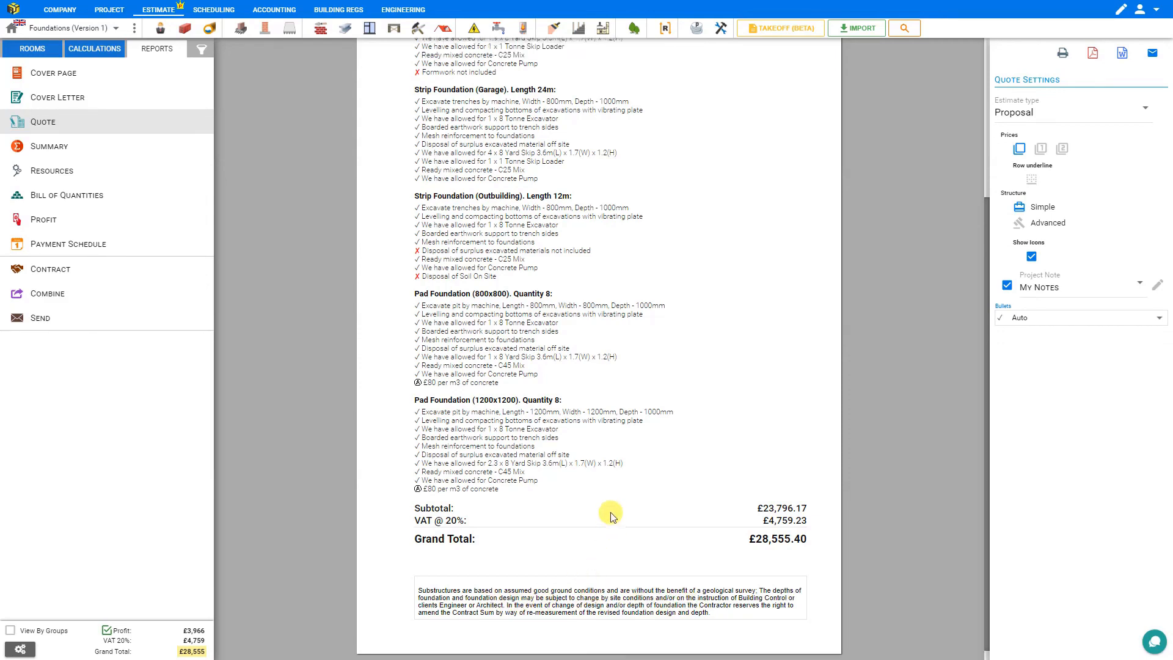
scroll(611, 513, down, 4)
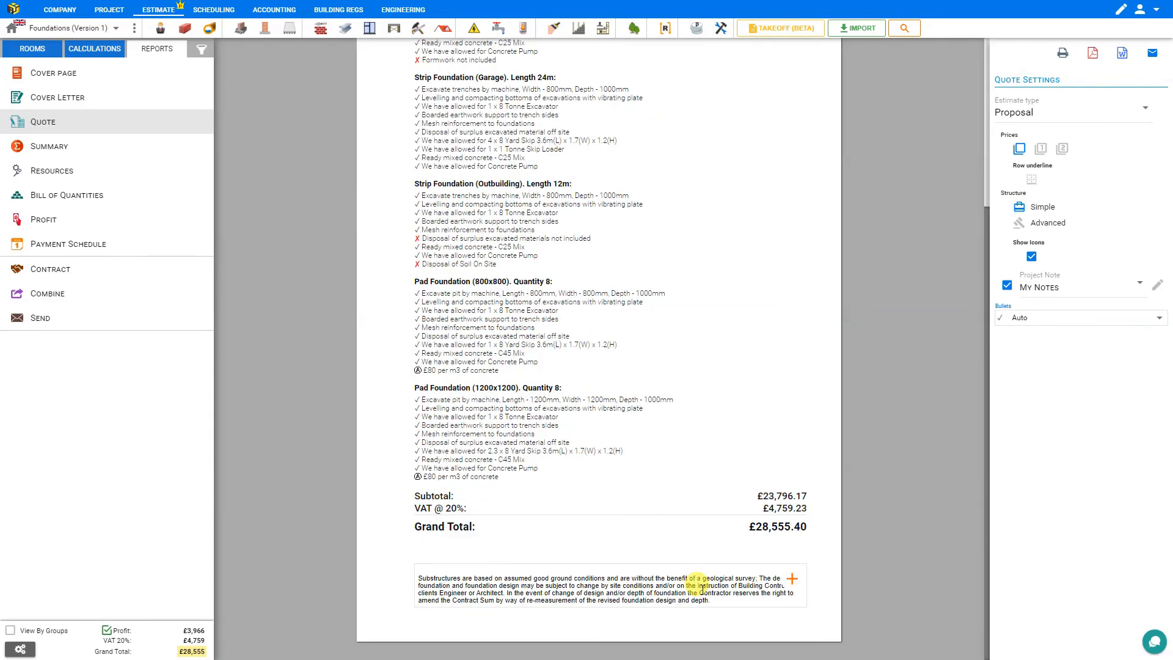
click(794, 584)
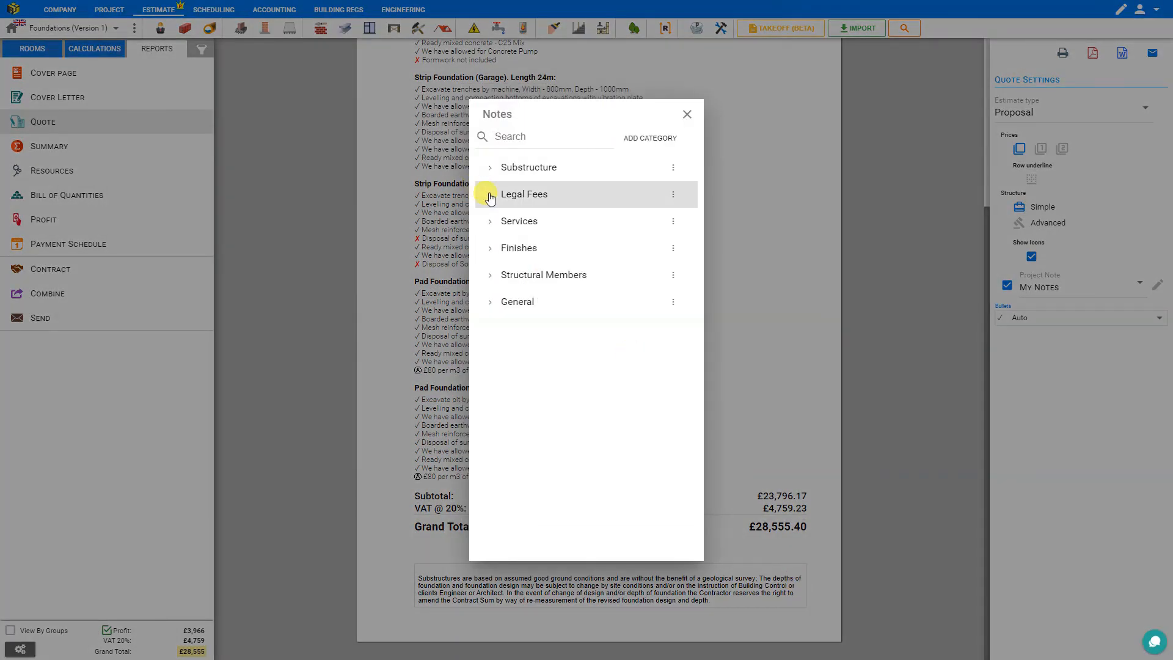
click(491, 195)
click(489, 285)
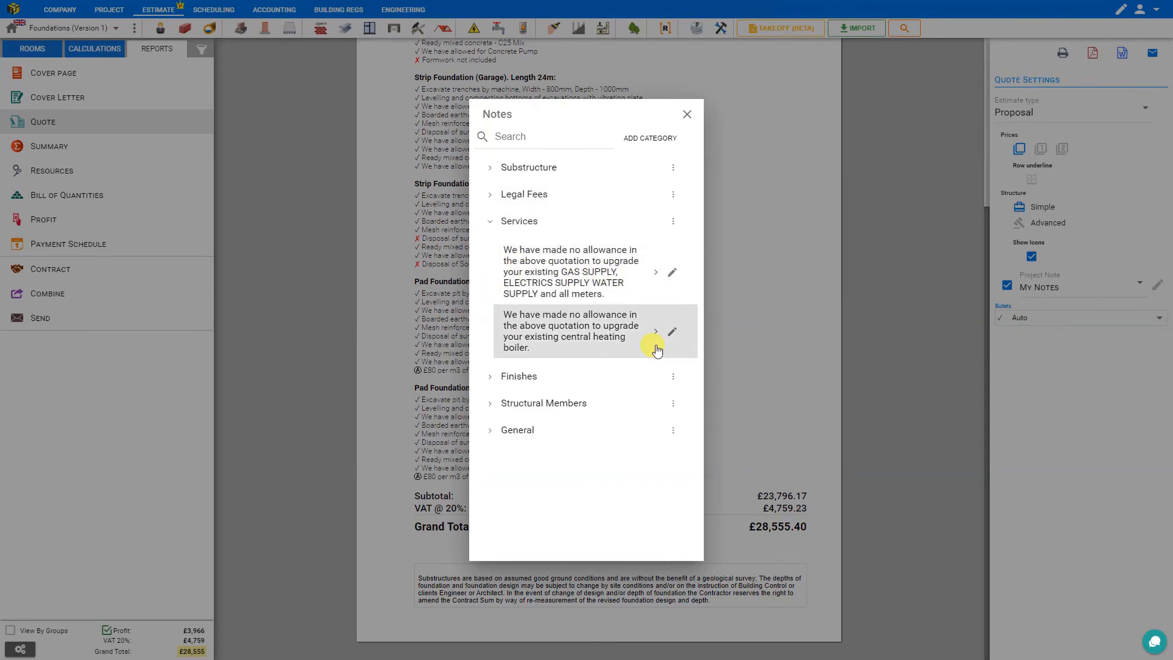
click(672, 275)
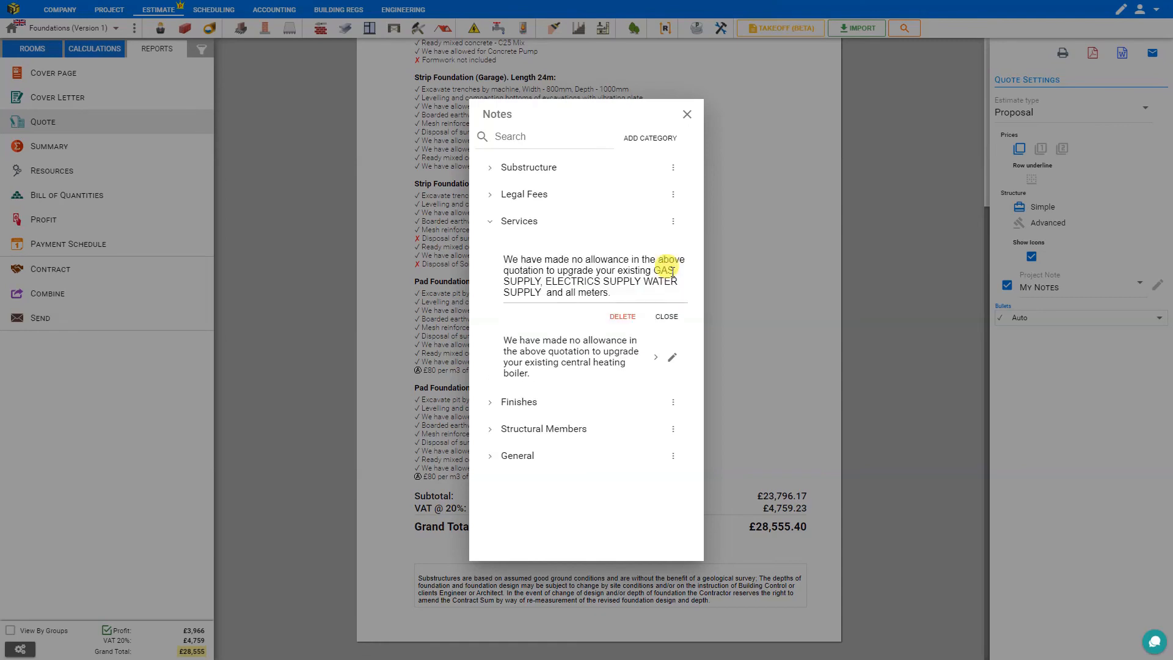
click(562, 269)
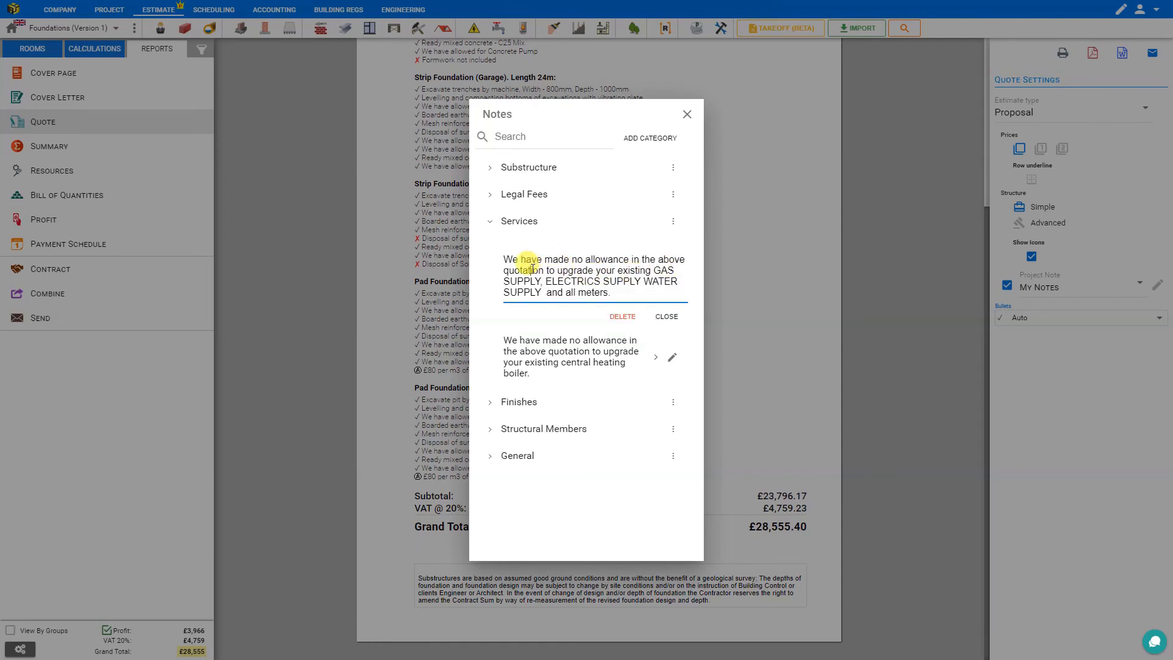
click(596, 311)
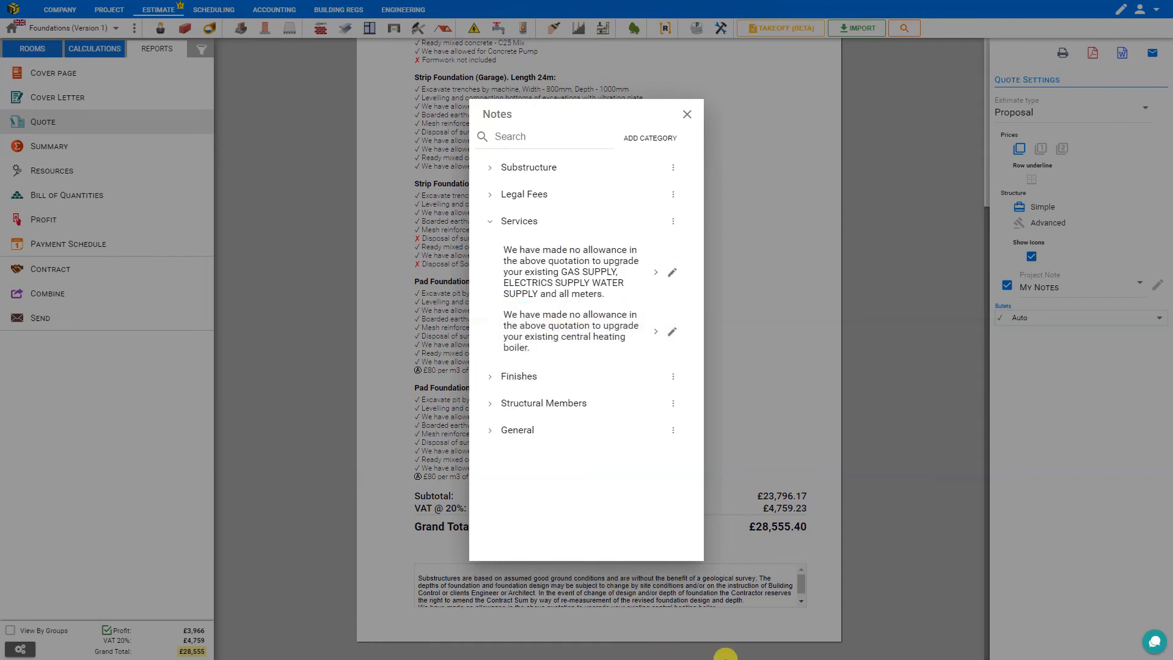
click(686, 115)
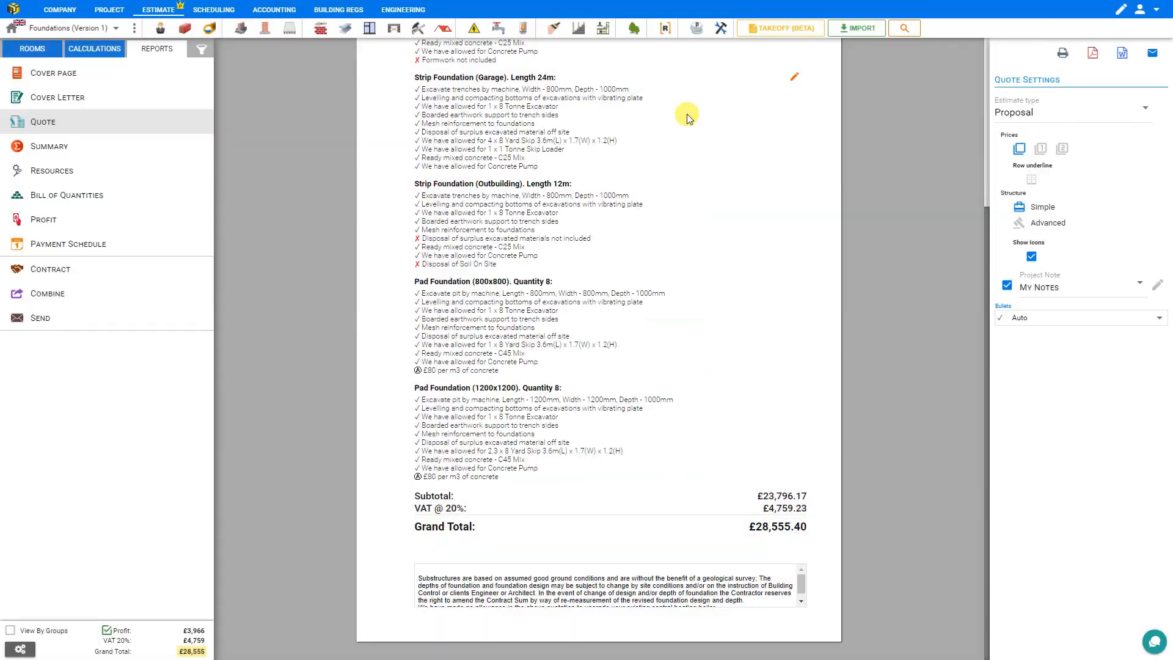
- Save the edited project note as a new template named My New Notes
click(651, 580)
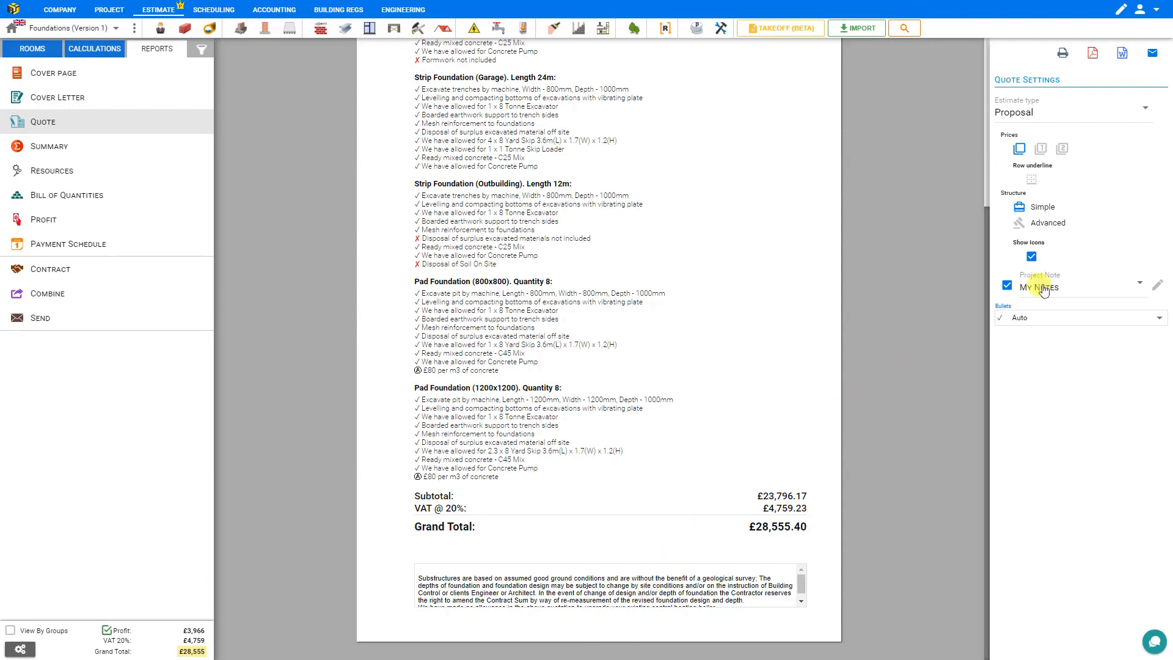
click(1160, 286)
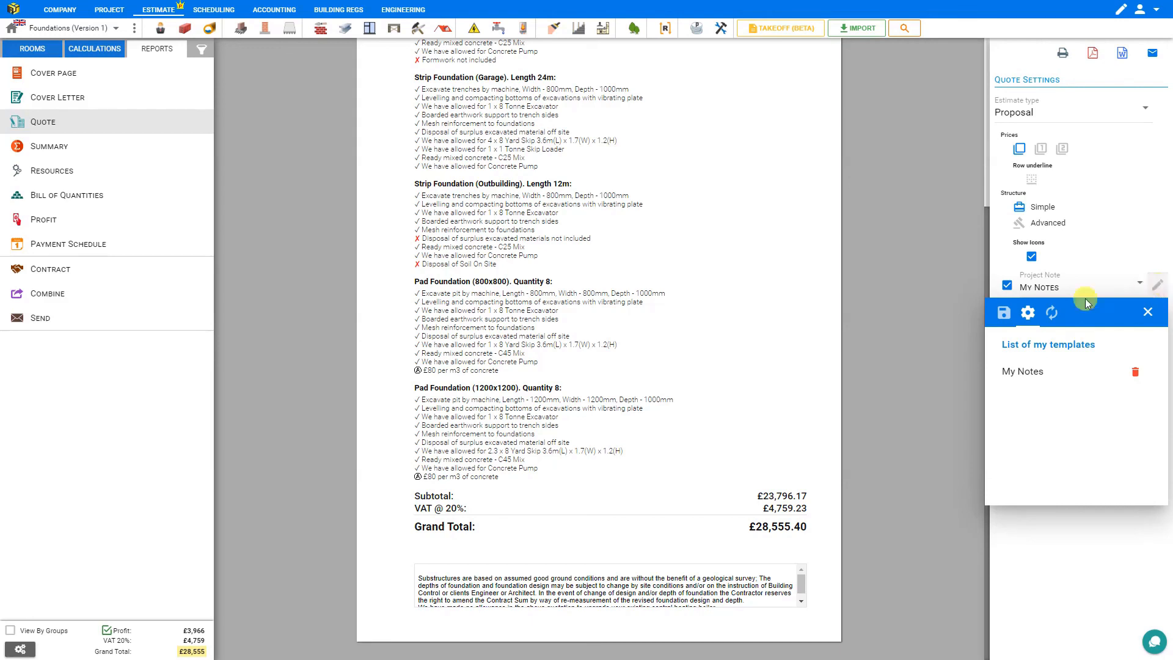
click(1004, 312)
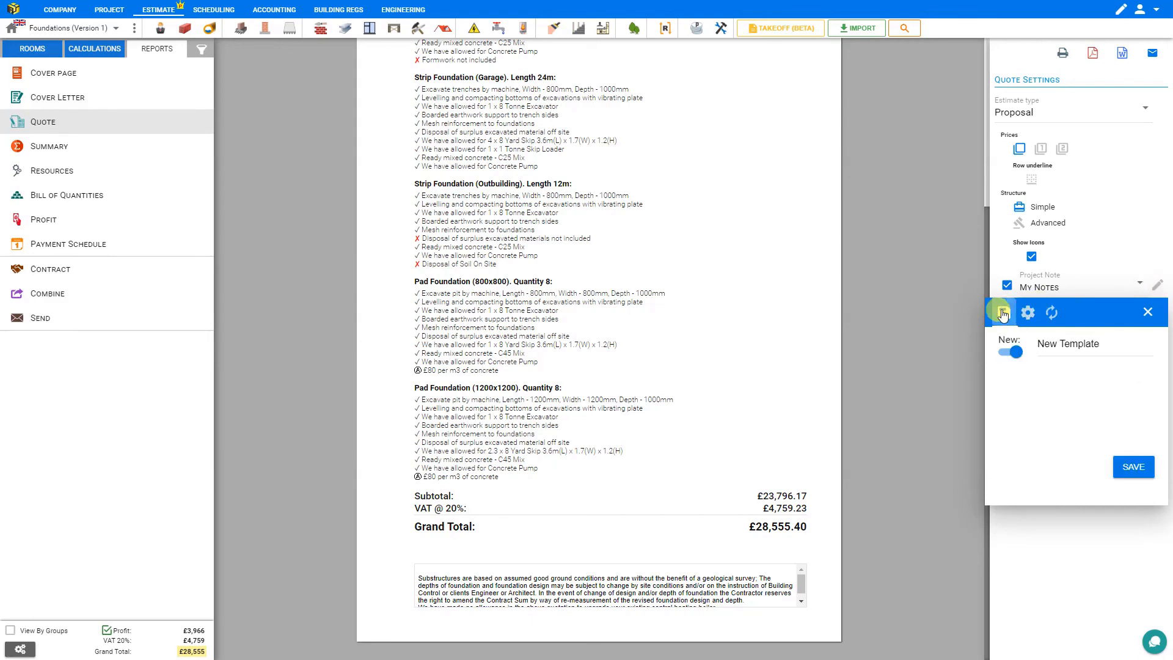
click(1012, 353)
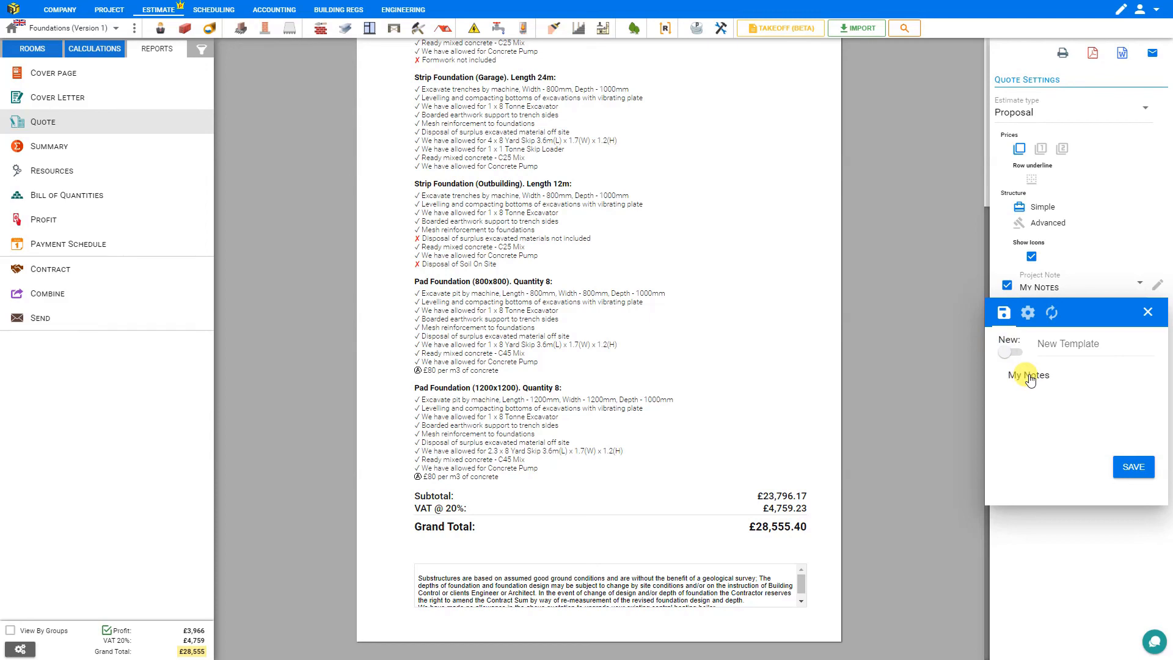
click(1011, 353)
click(1054, 342)
triple_click(1054, 342)
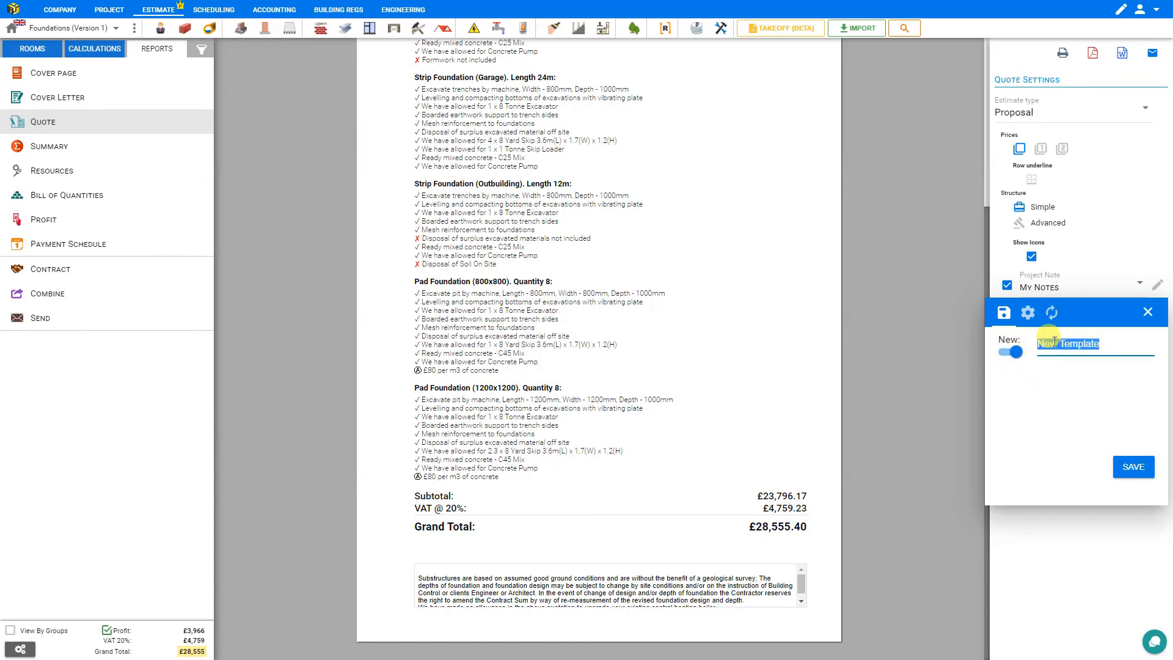
text(My)
click(1133, 467)
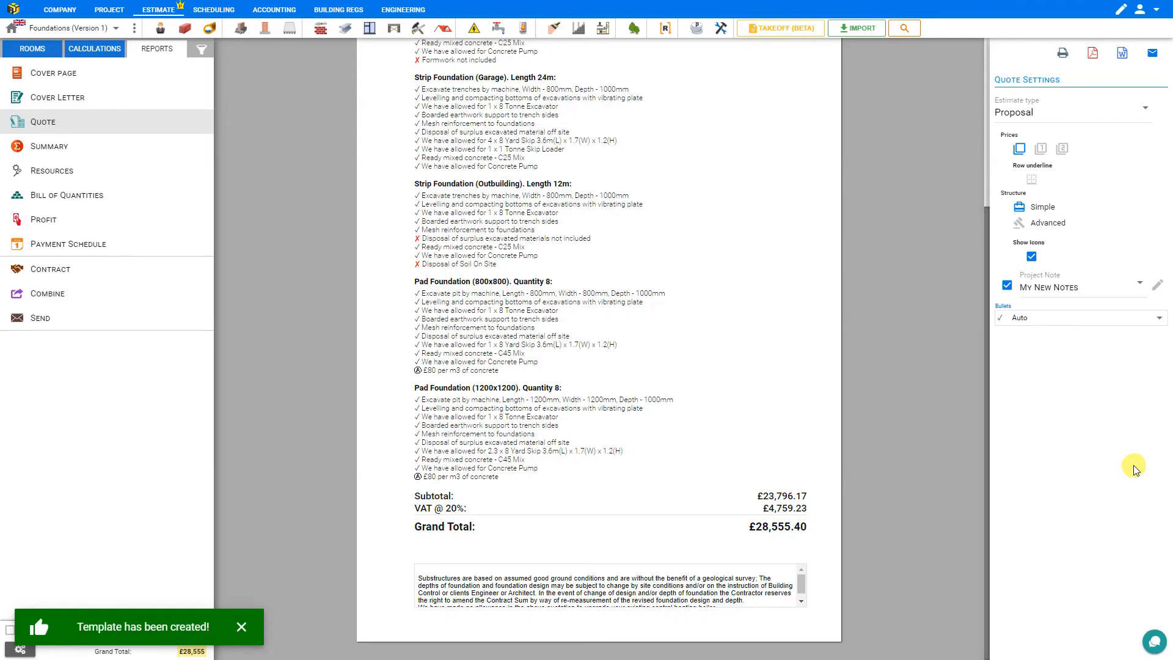
- Switch the project note to the My Notes template to compare its text, and switch back to My New Notes
click(1141, 285)
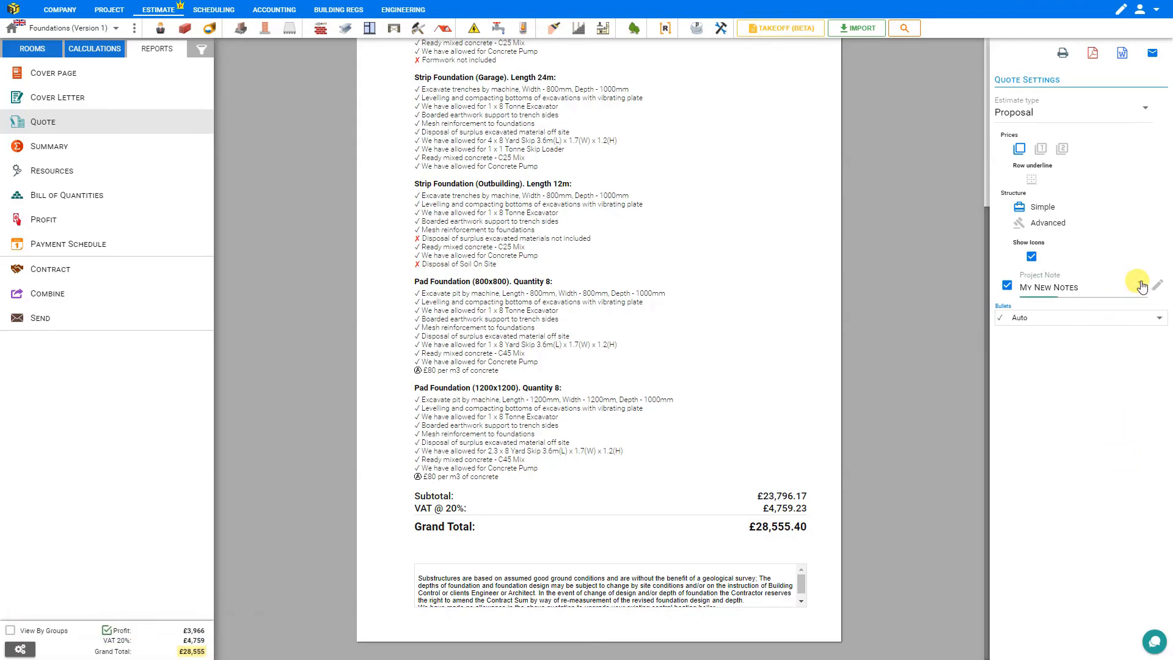
click(1042, 313)
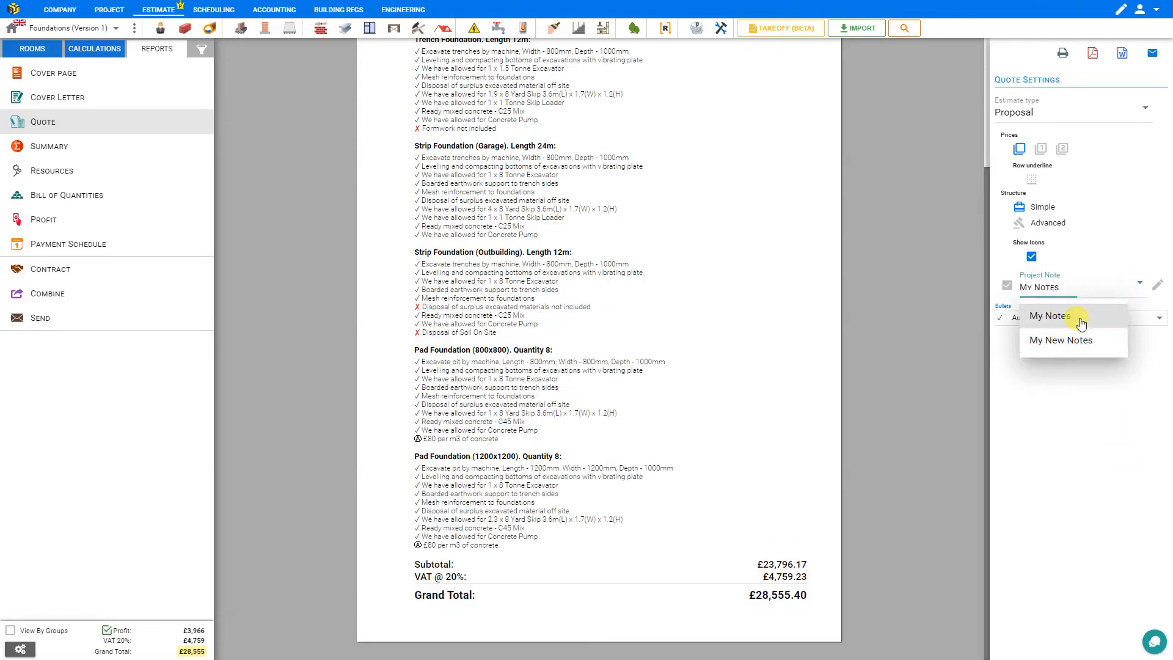
click(1007, 285)
scroll(548, 508, down, 3)
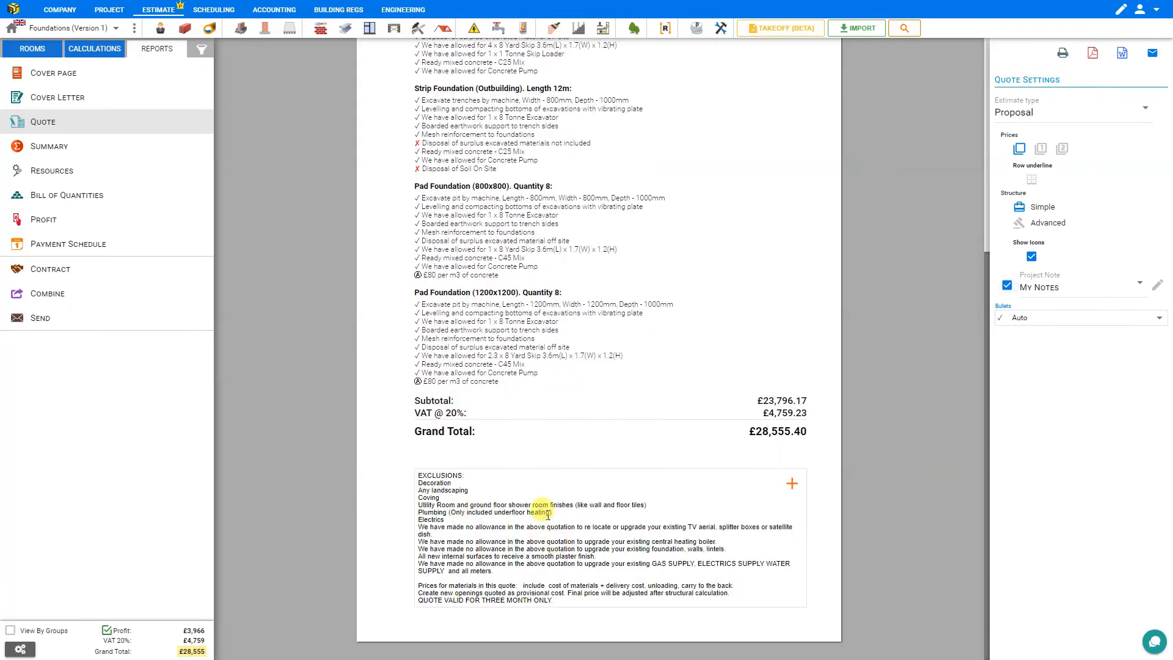
click(1070, 287)
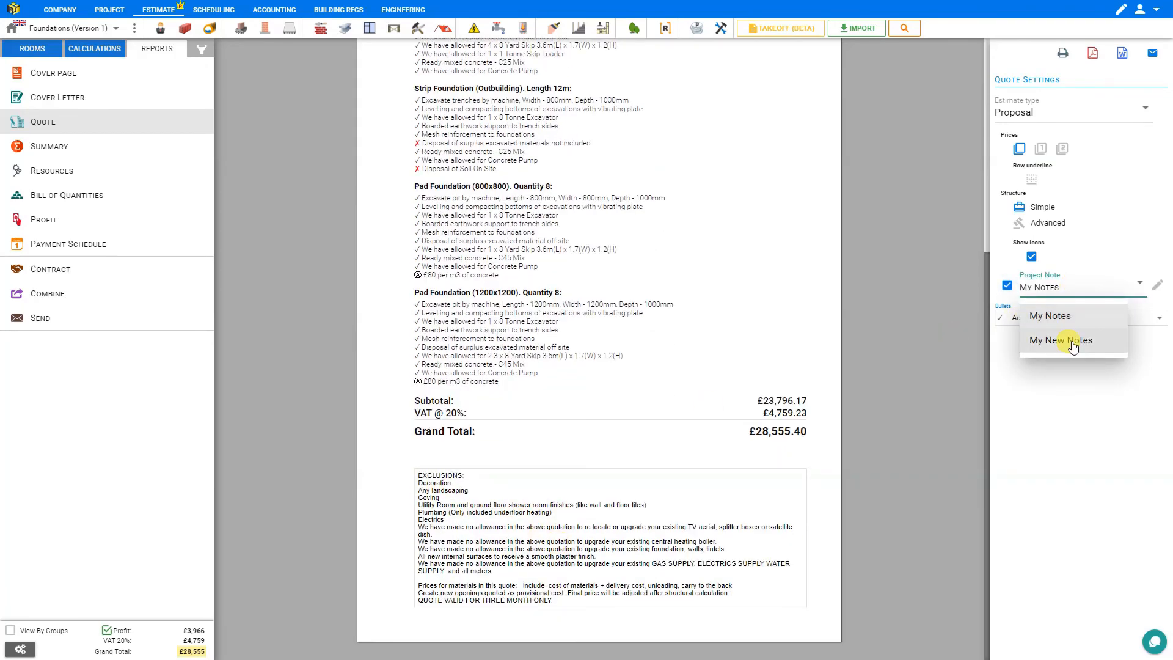
click(1074, 346)
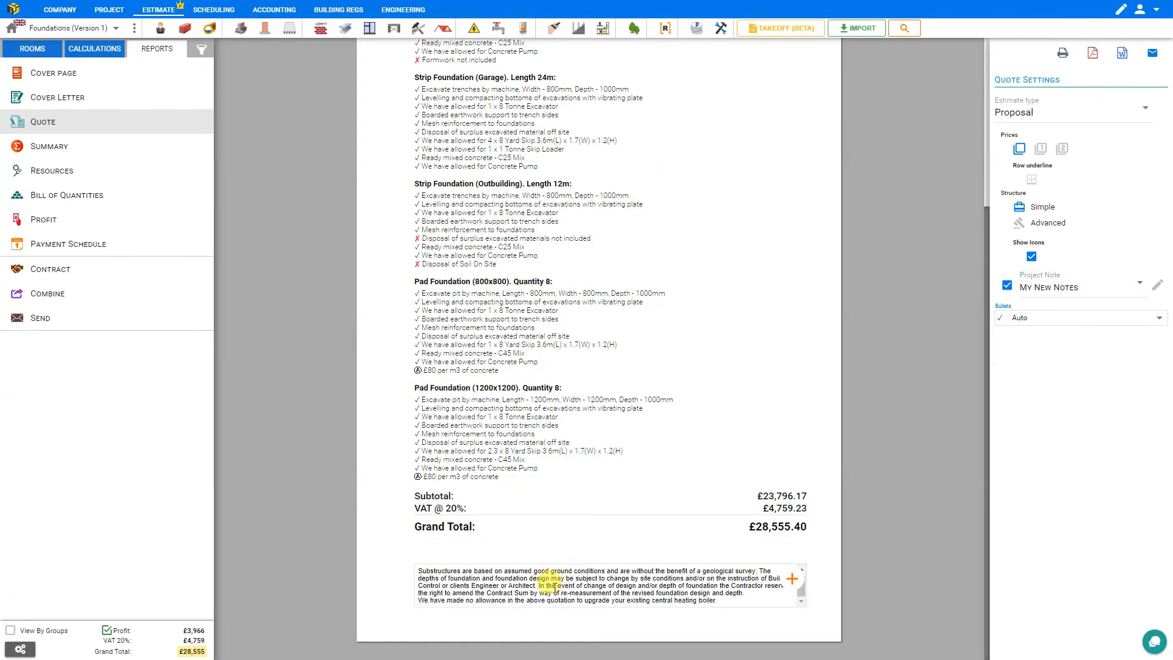
- Review the list of saved project note templates, and call up the reset to default settings and cancel it
click(1158, 286)
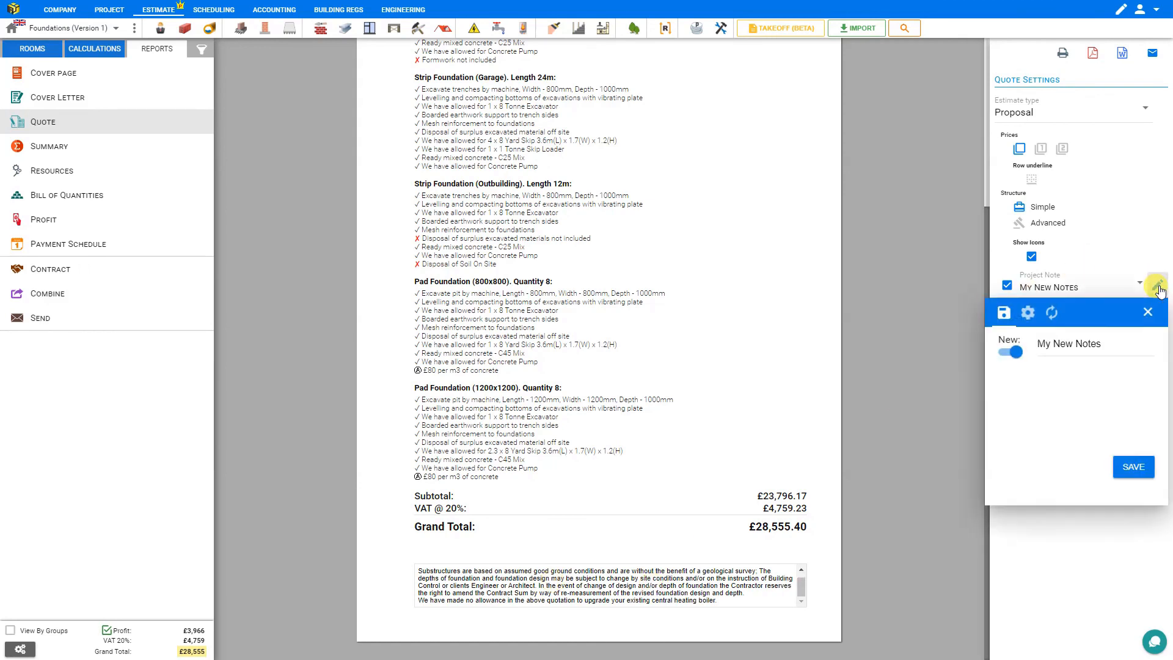
click(1029, 315)
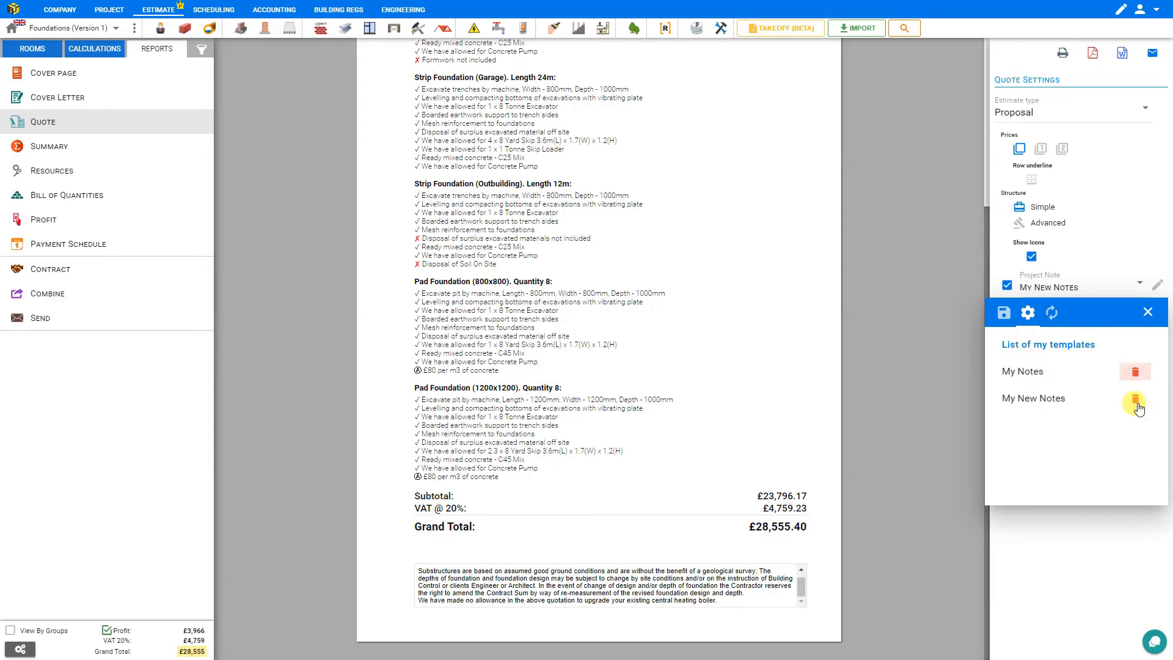
click(1052, 312)
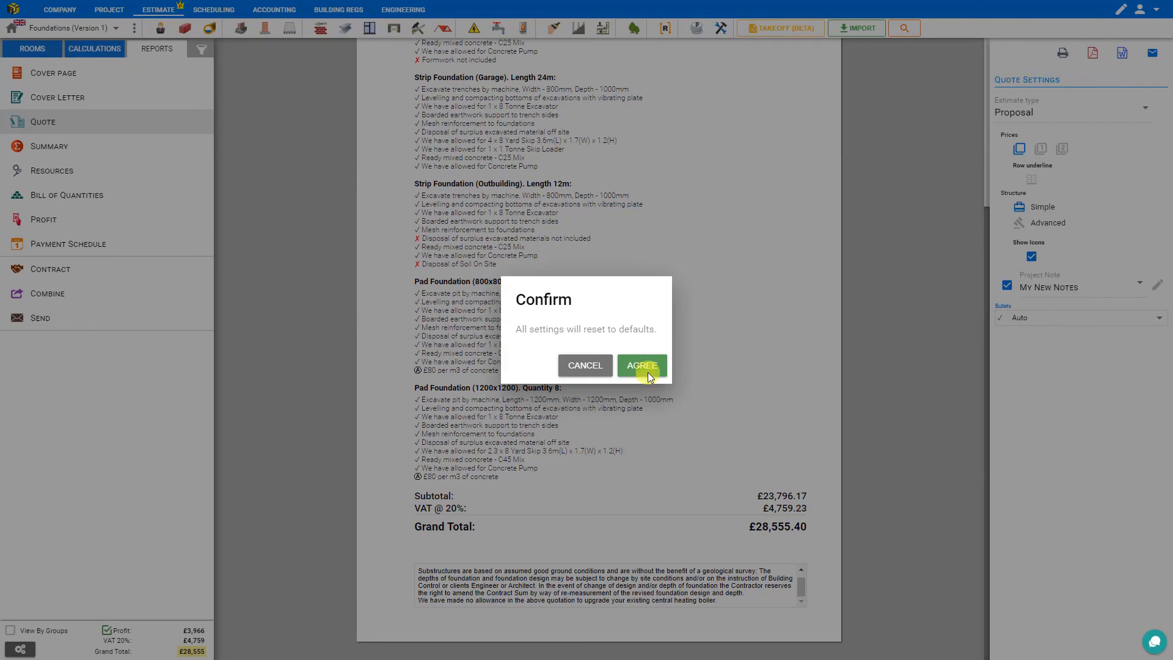
click(562, 366)
- Look at the proposal's PDF, Word and email output options, and close the email window without sending
scroll(819, 397, up, 4)
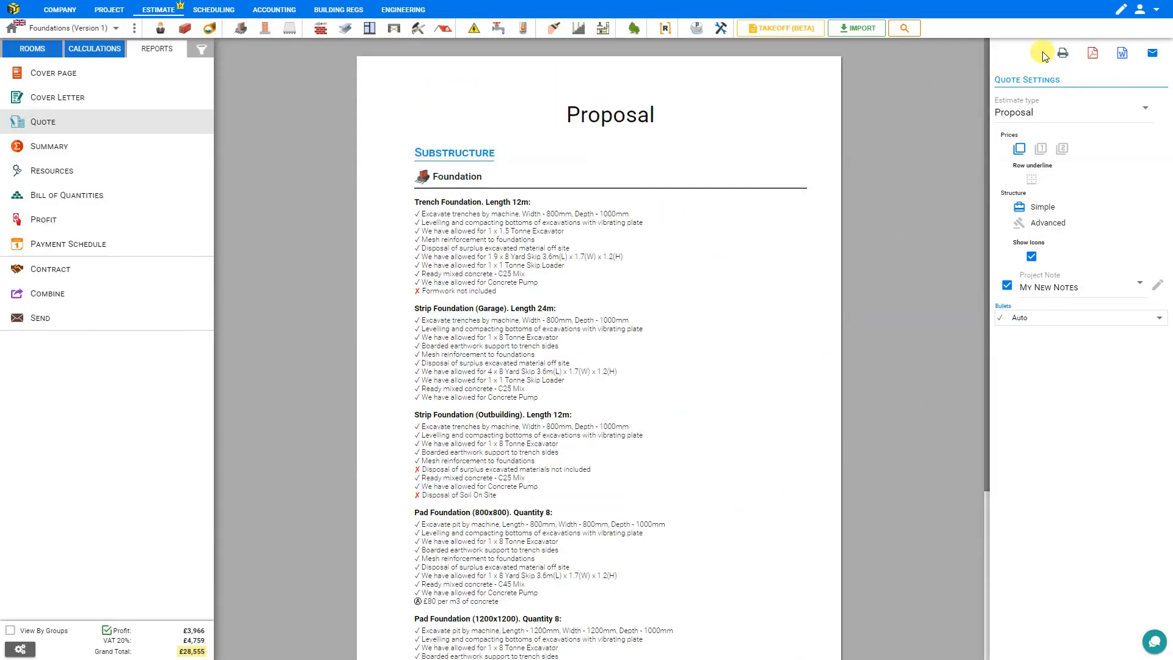
click(1094, 56)
click(1119, 58)
click(1124, 56)
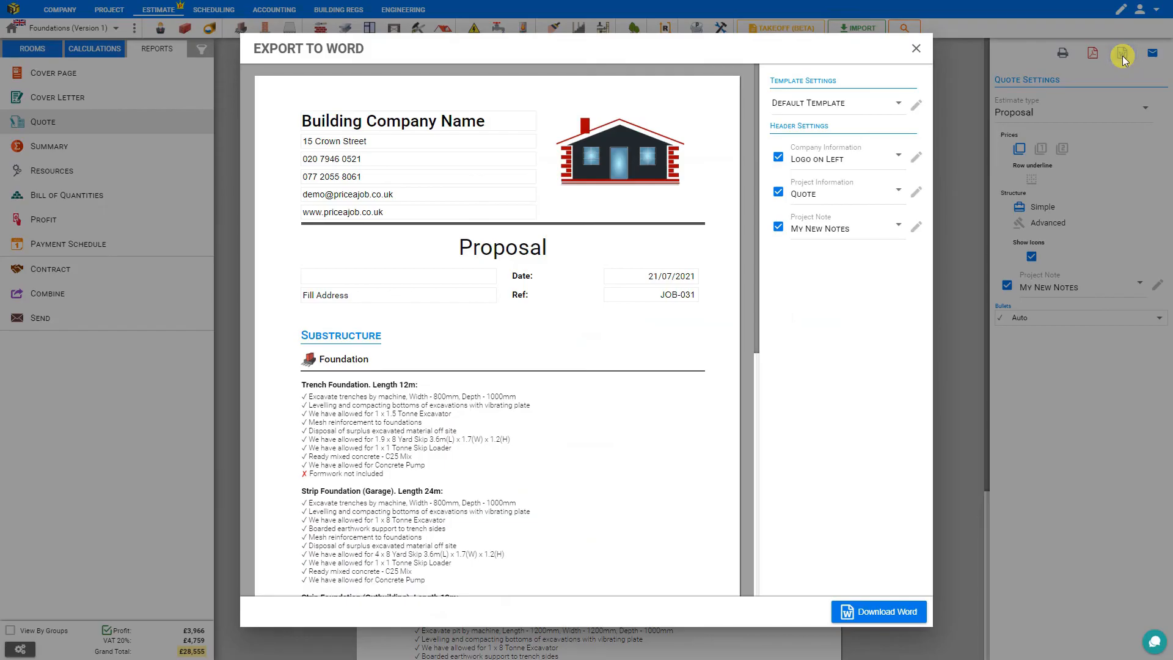
click(1154, 59)
click(1155, 59)
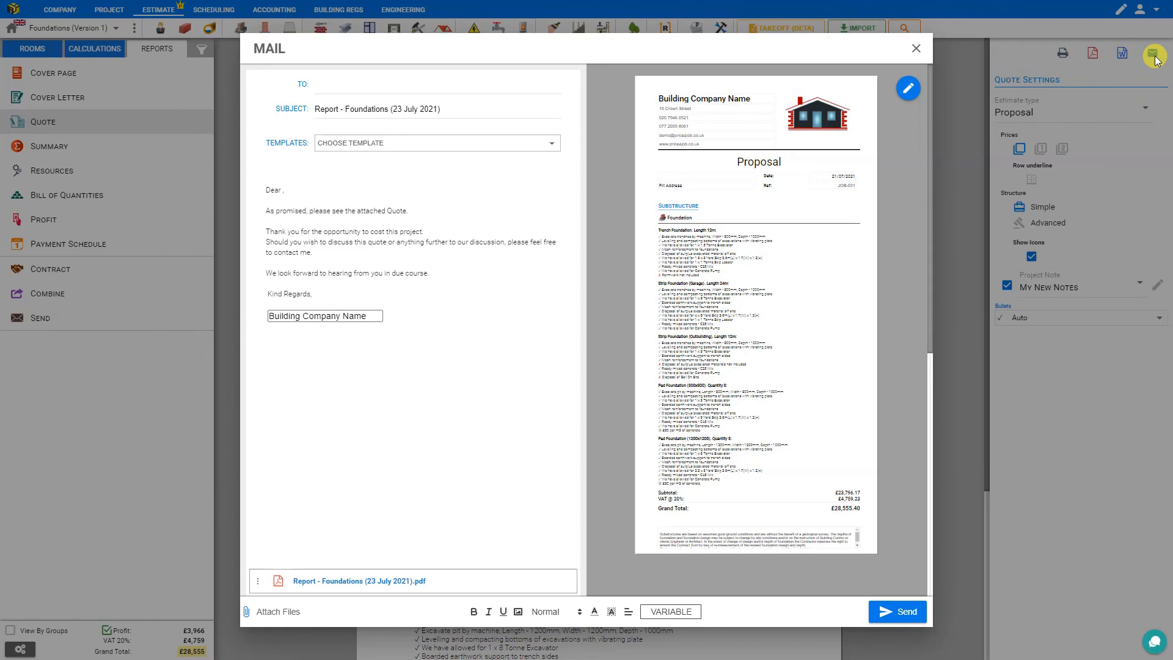
click(917, 49)
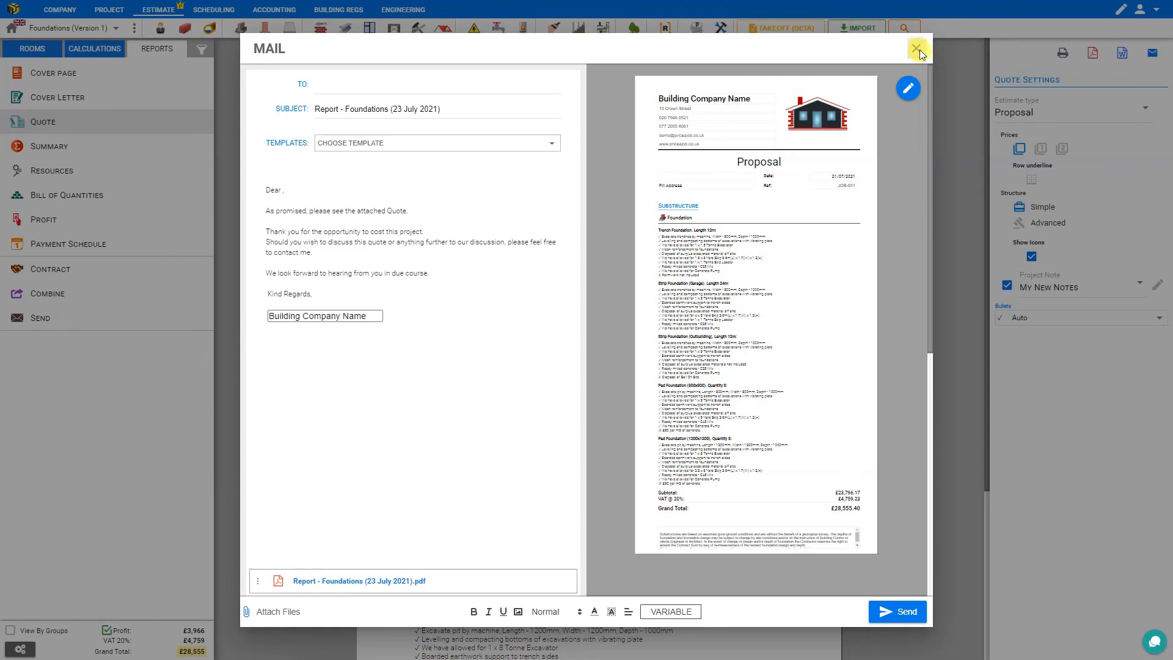